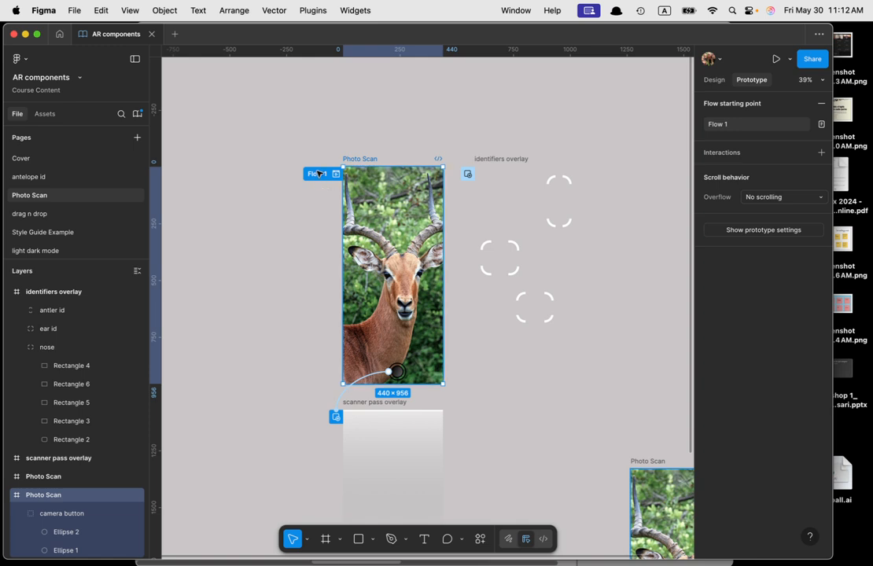
- Preview the Flow 1 prototype, run the scan with its camera button, and close the preview
{"action": "left_click", "coordinate": [318, 173]}
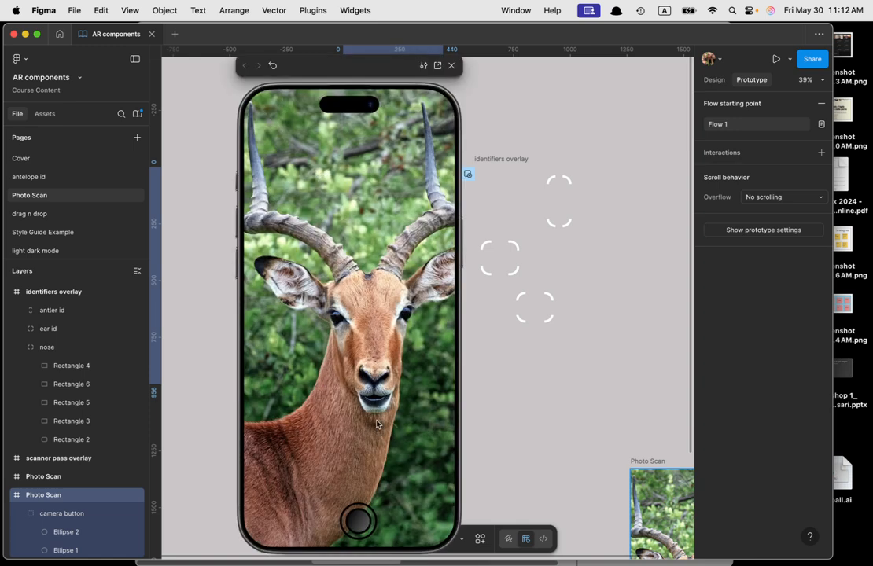
{"action": "left_click", "coordinate": [359, 522]}
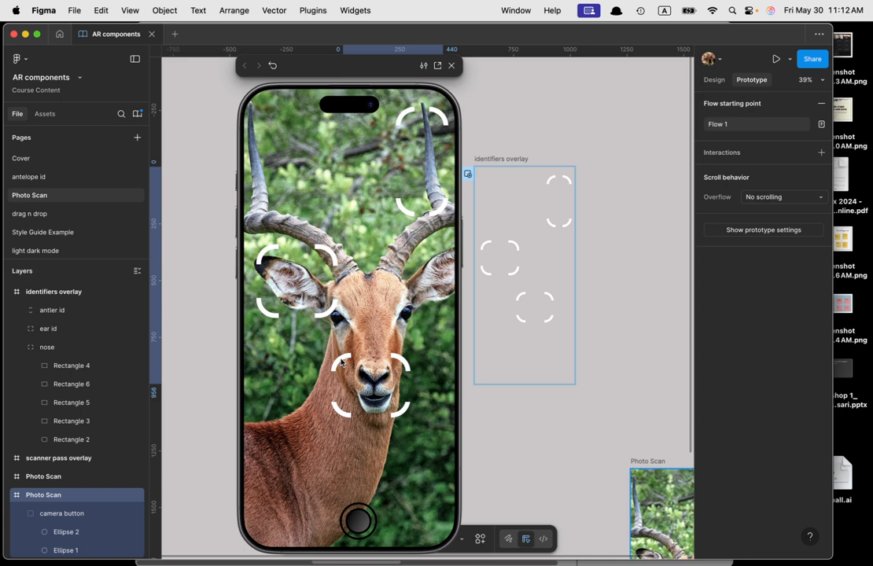
{"action": "left_click", "coordinate": [452, 65]}
{"action": "left_click", "coordinate": [282, 168]}
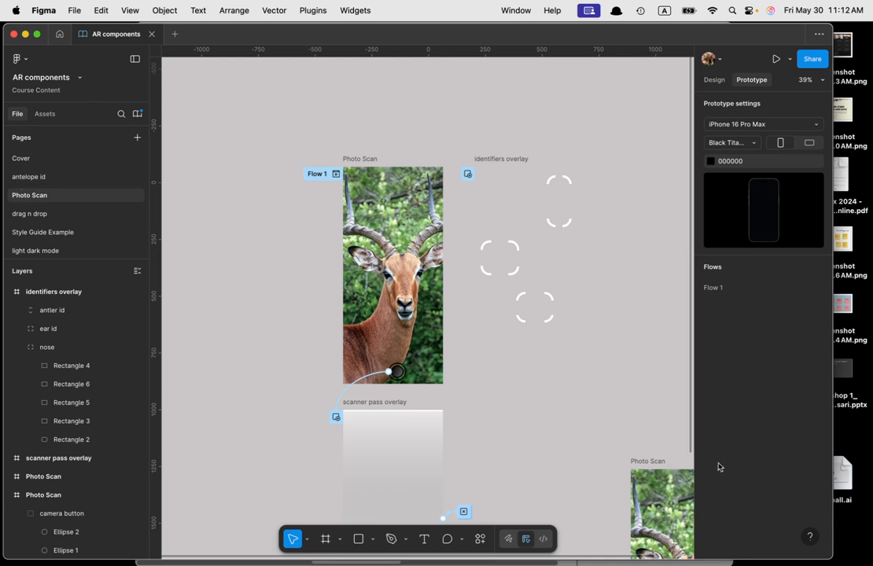
- Bring the spare Photo Scan frame onto the antelope id page and position it at about X -200, Y -37
{"action": "left_click_drag", "start_coordinate": [648, 461], "coordinate": [515, 396]}
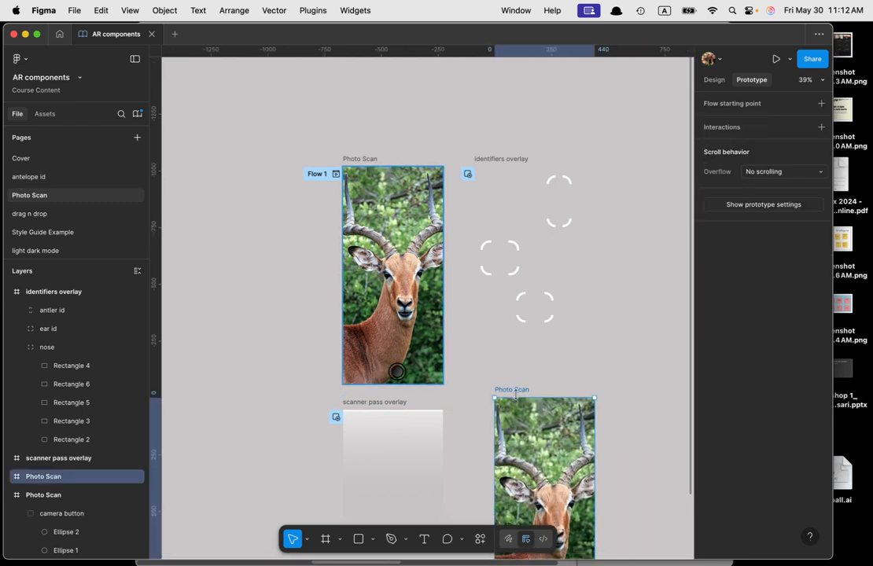
{"action": "left_click", "coordinate": [36, 177]}
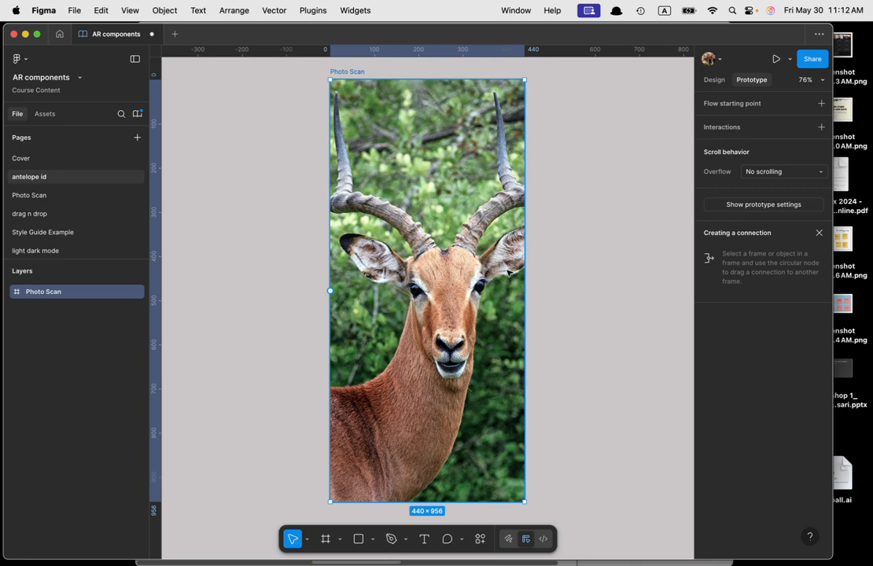
{"action": "left_click_drag", "start_coordinate": [358, 85], "coordinate": [272, 70]}
{"action": "left_click", "coordinate": [551, 244]}
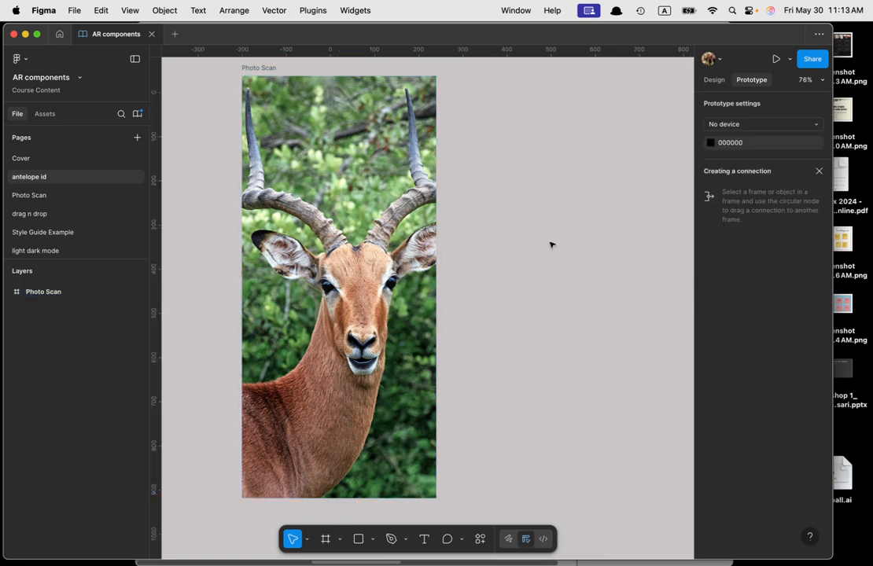
- Draw a circle of about 104 × 104, horizontally centred near the lower edge of the Photo Scan frame
{"action": "left_click", "coordinate": [302, 485]}
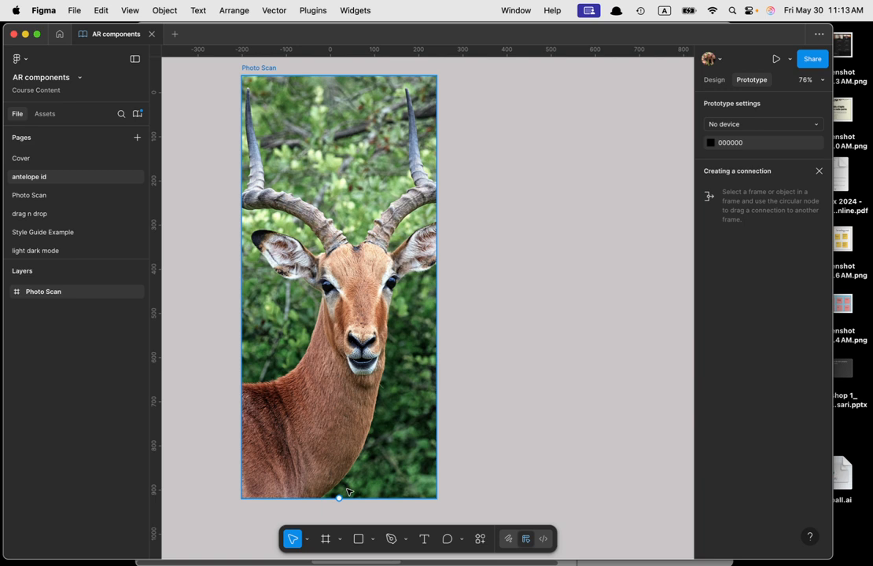
{"action": "key", "text": "r"}
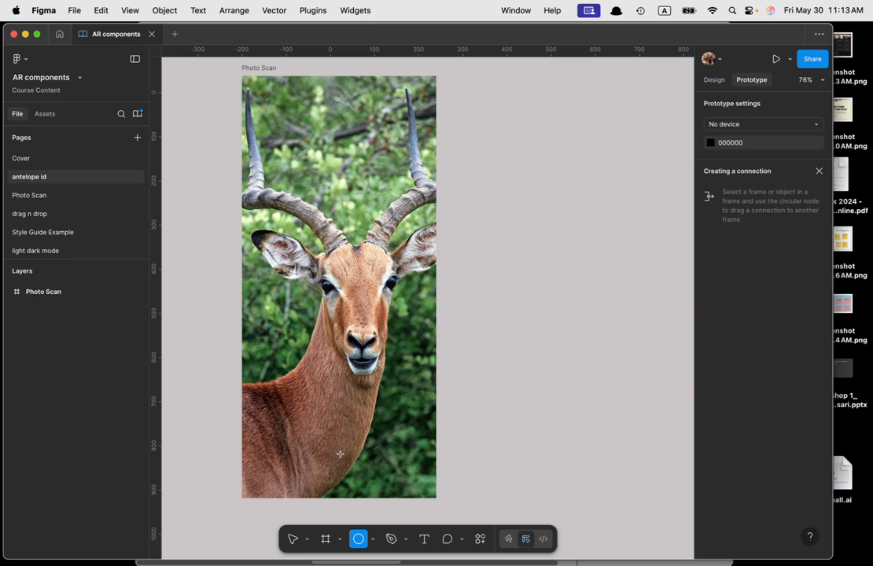
{"action": "mouse_move", "coordinate": [340, 455]}
{"action": "left_mouse_down"}
{"action": "mouse_move", "coordinate": [354, 470]}
{"action": "mouse_move", "coordinate": [363, 465]}
{"action": "left_mouse_up"}
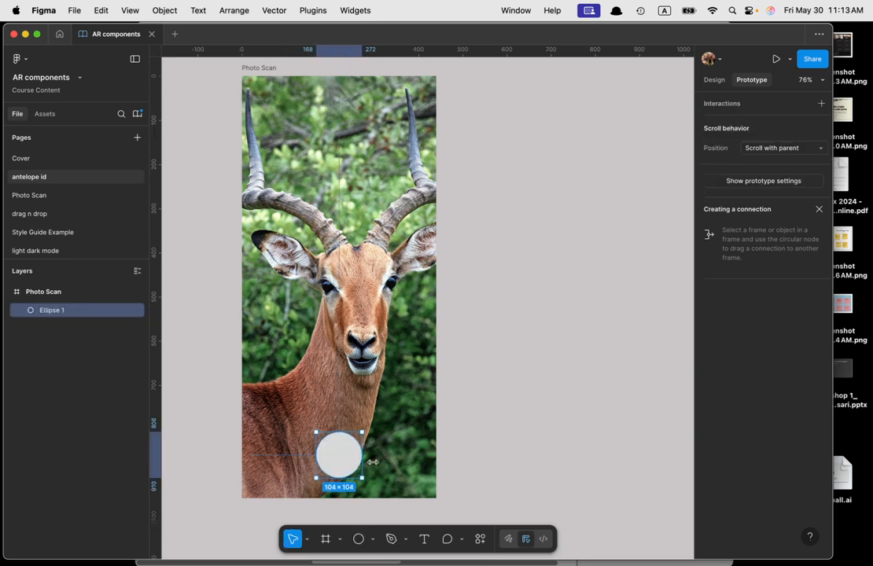
- Hide the circle's fill and add a black 000000 inside stroke with a weight of 12
{"action": "left_click", "coordinate": [712, 79]}
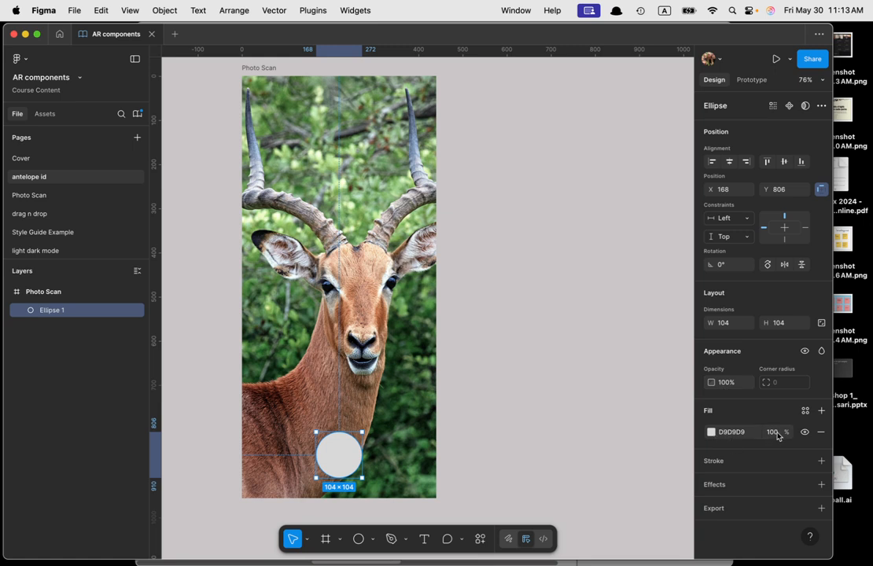
{"action": "left_click", "coordinate": [804, 432]}
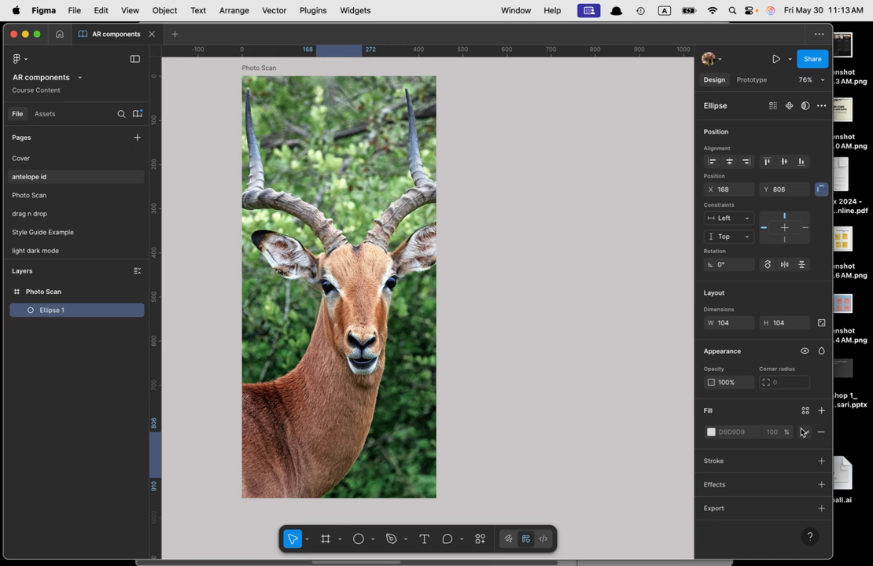
{"action": "left_click", "coordinate": [732, 462]}
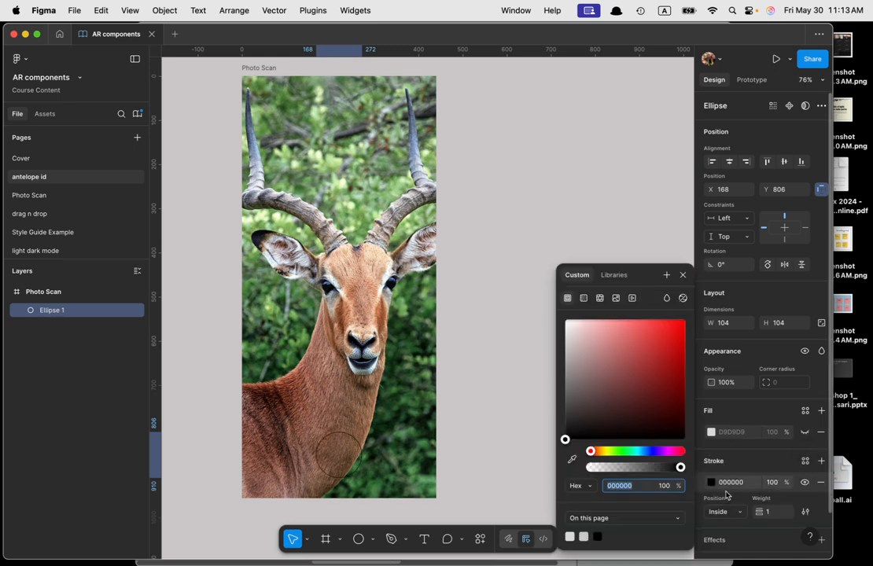
{"action": "left_click", "coordinate": [769, 517]}
{"action": "type", "text": "10"}
{"action": "key", "text": "Return"}
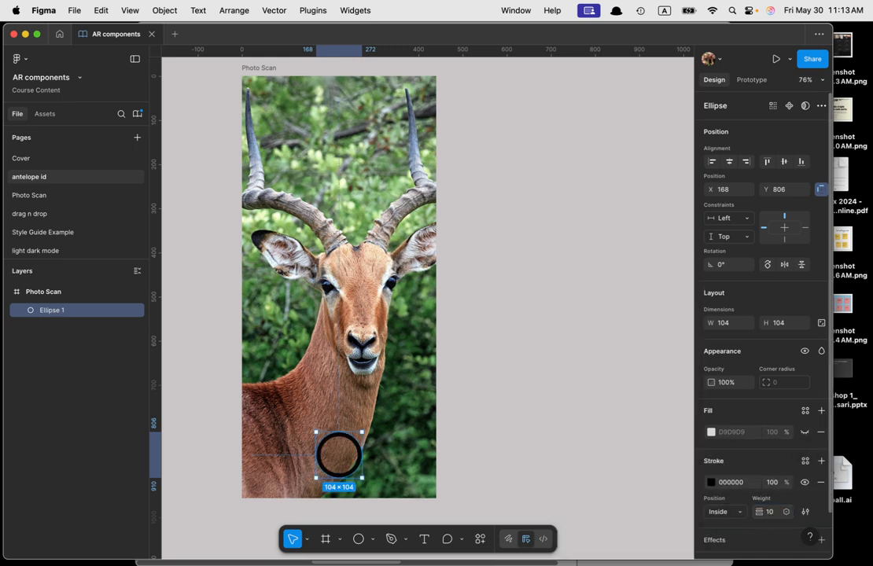
{"action": "left_click", "coordinate": [771, 512]}
{"action": "type", "text": "12"}
{"action": "key", "text": "Return"}
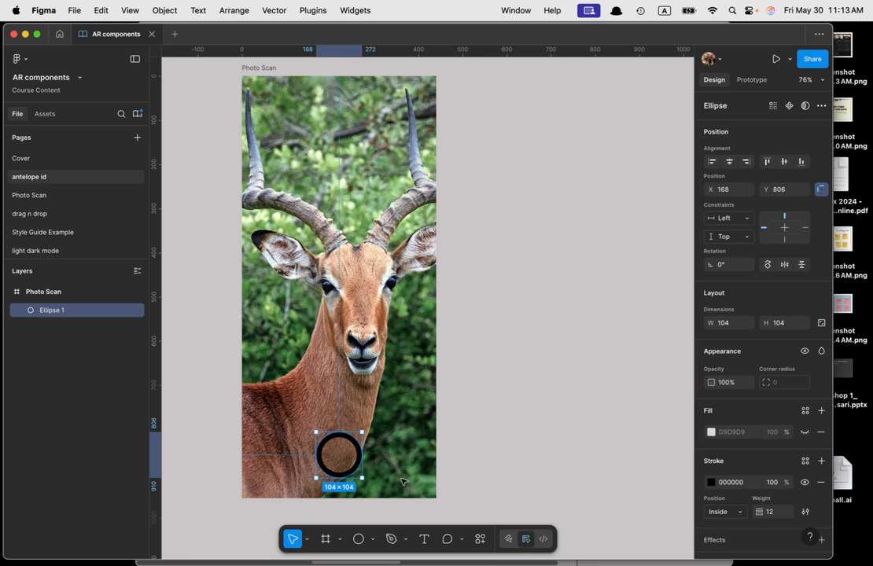
- Duplicate the ring as a concentric inner circle of about 62 × 62, showing its fill and hiding its stroke
{"action": "key", "text": "super+d"}
{"action": "left_click_drag", "start_coordinate": [362, 432], "coordinate": [350, 442]}
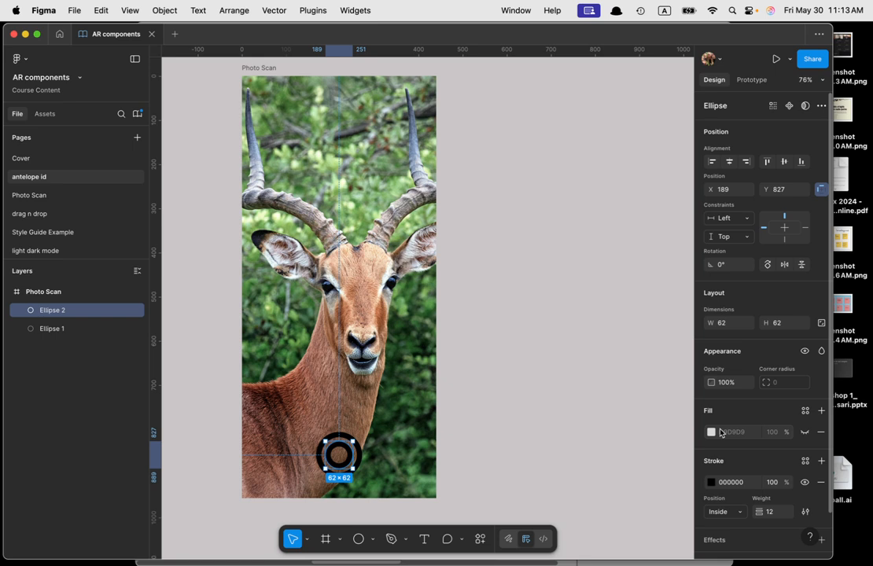
{"action": "left_click", "coordinate": [804, 432]}
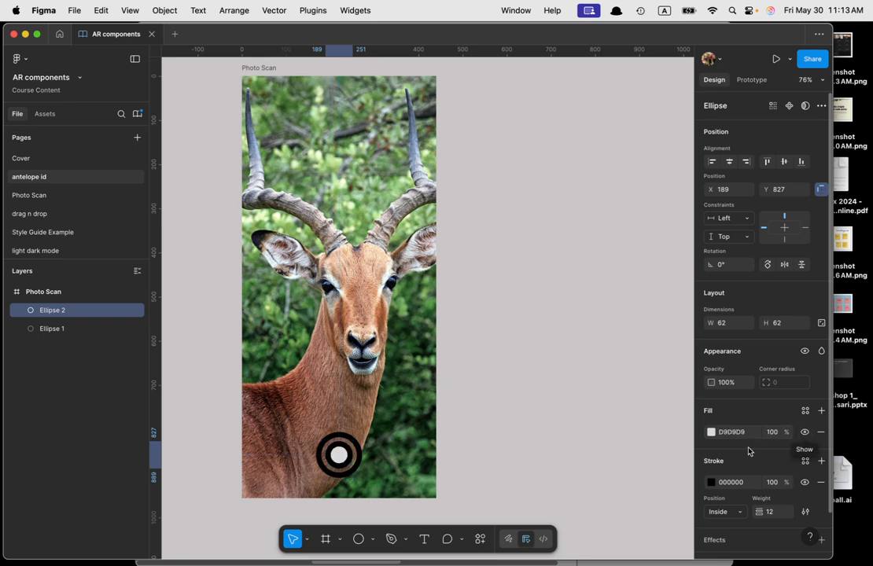
{"action": "left_click", "coordinate": [805, 483]}
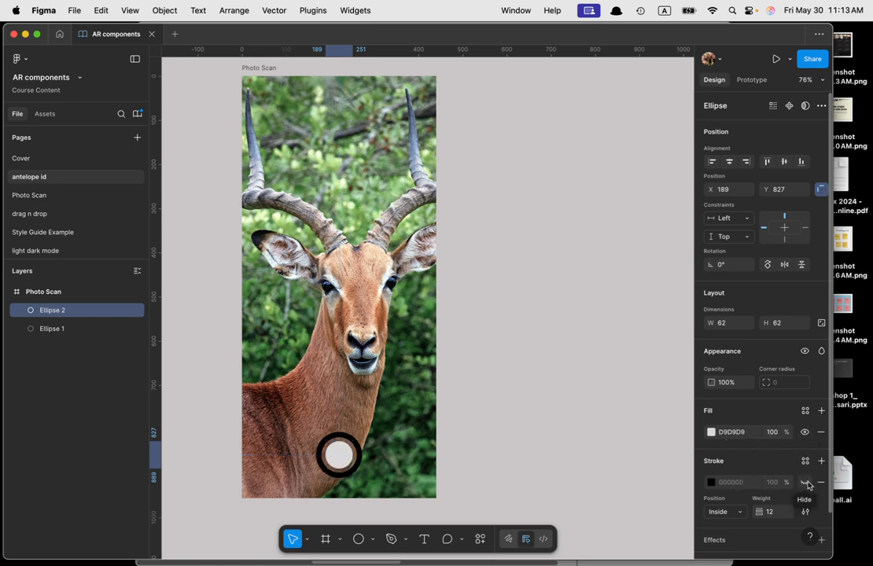
- Give the inner circle a linear gradient fill from 000000 at 0% to 3E3C3C at 100%
{"action": "left_click", "coordinate": [711, 432]}
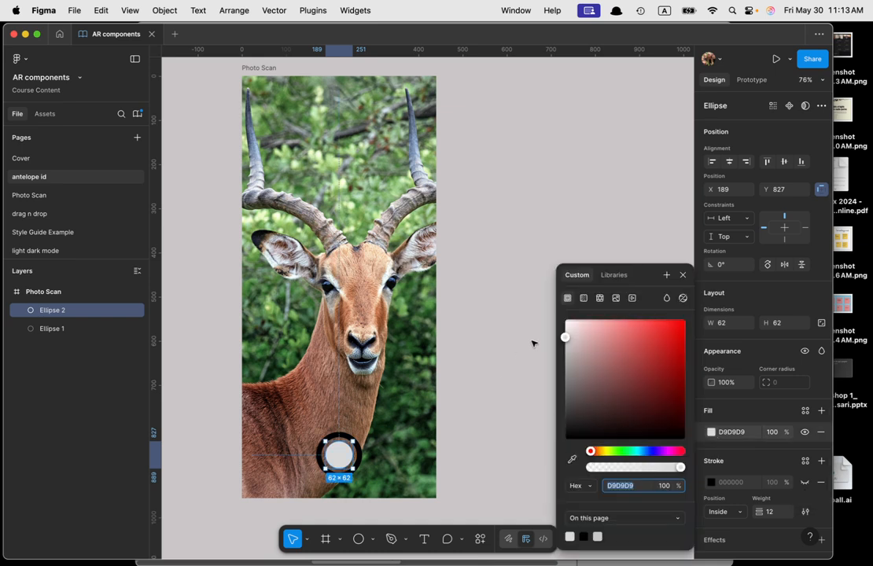
{"action": "left_click", "coordinate": [585, 300]}
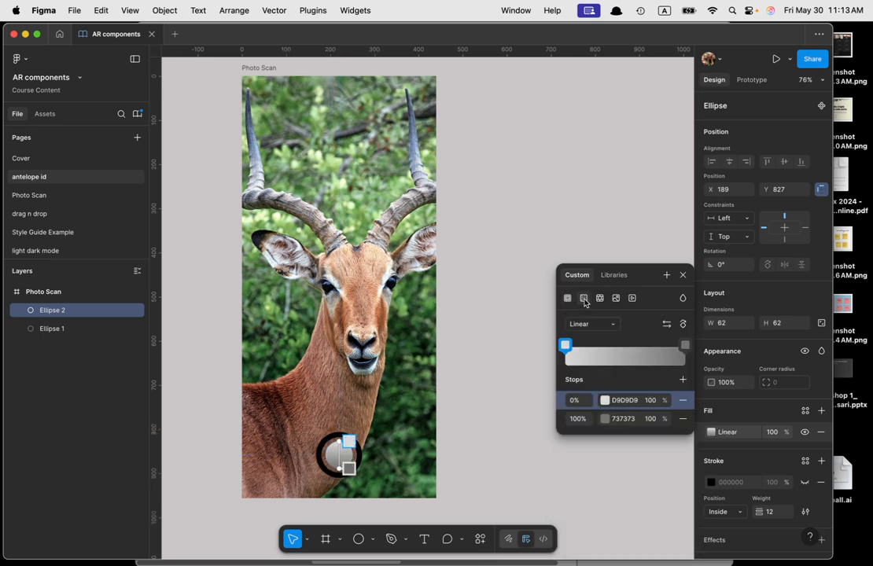
{"action": "left_click", "coordinate": [565, 344]}
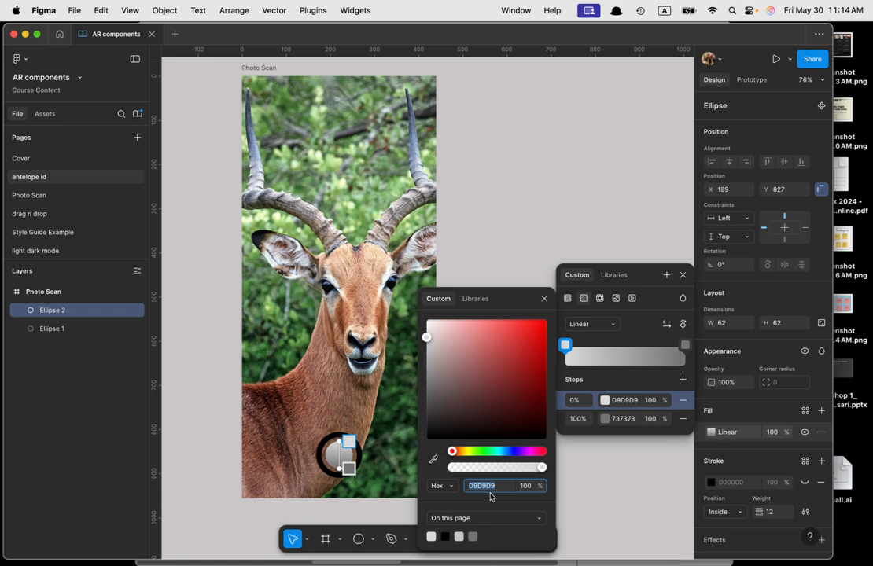
{"action": "left_click", "coordinate": [445, 535]}
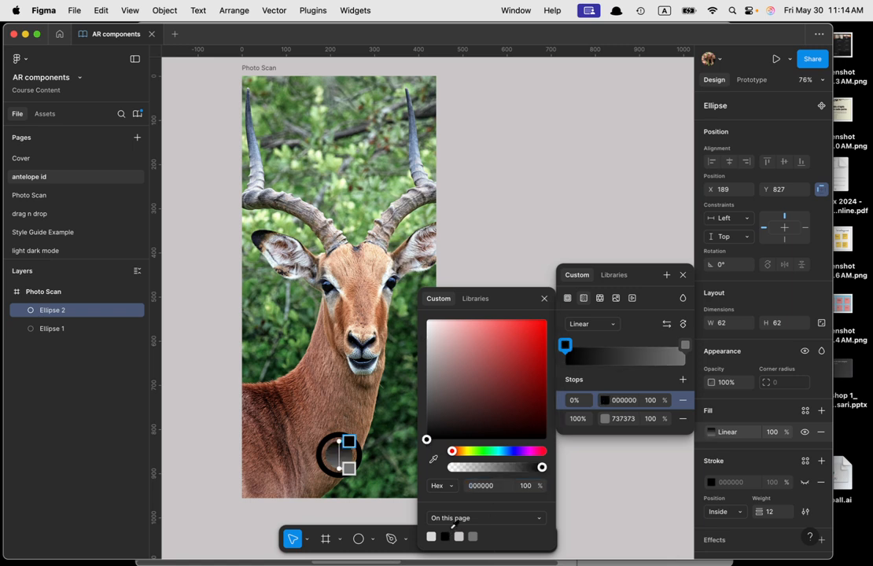
{"action": "left_click", "coordinate": [544, 300]}
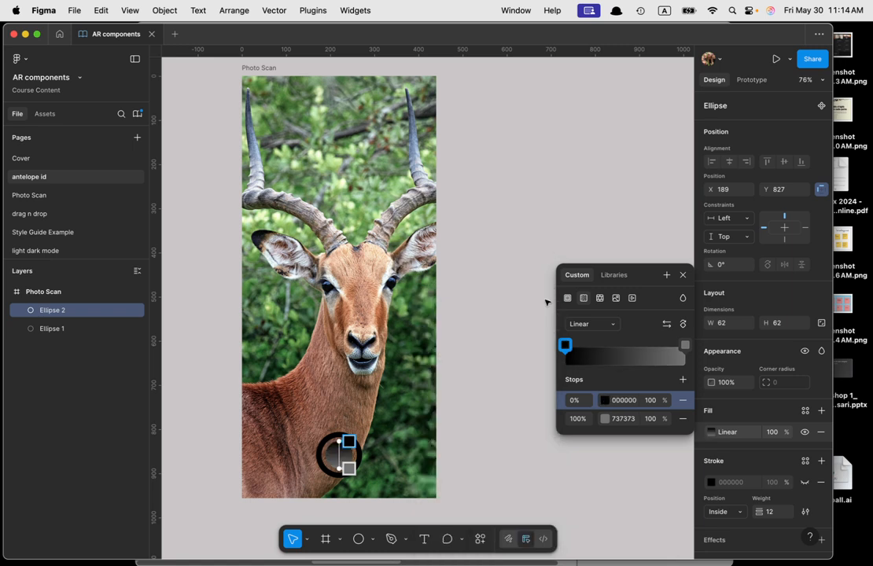
{"action": "left_click", "coordinate": [686, 346]}
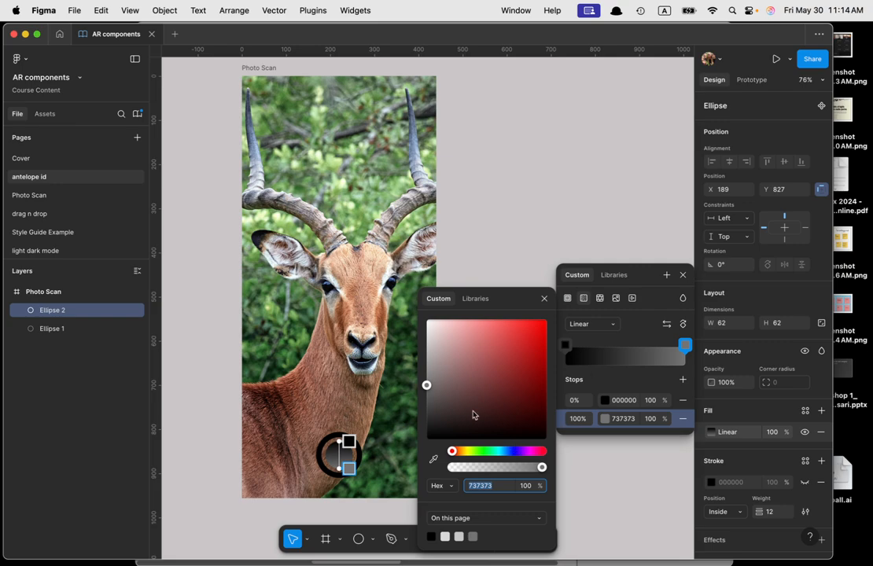
{"action": "left_click", "coordinate": [431, 411]}
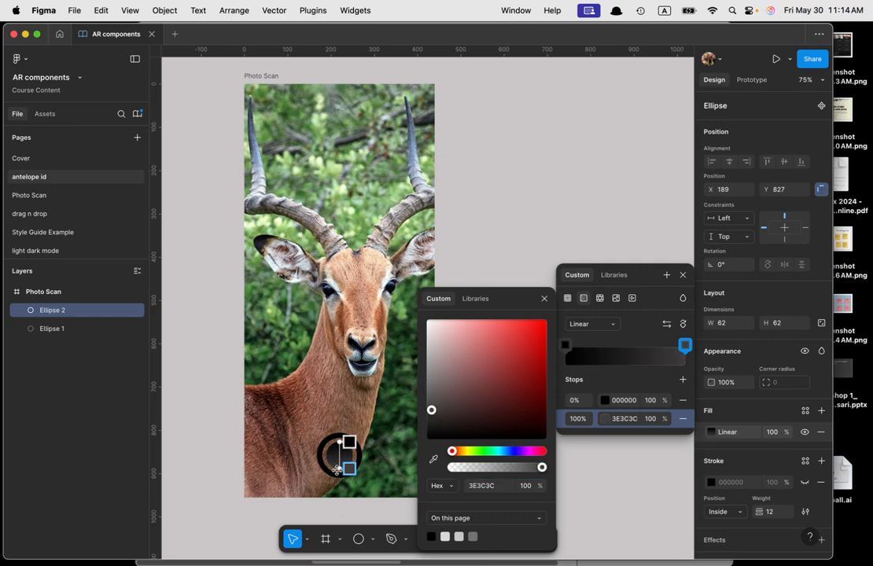
{"action": "scroll", "coordinate": [337, 469], "scroll_direction": "up", "scroll_amount": 5}
{"action": "scroll", "coordinate": [337, 469], "scroll_direction": "down", "scroll_amount": 3}
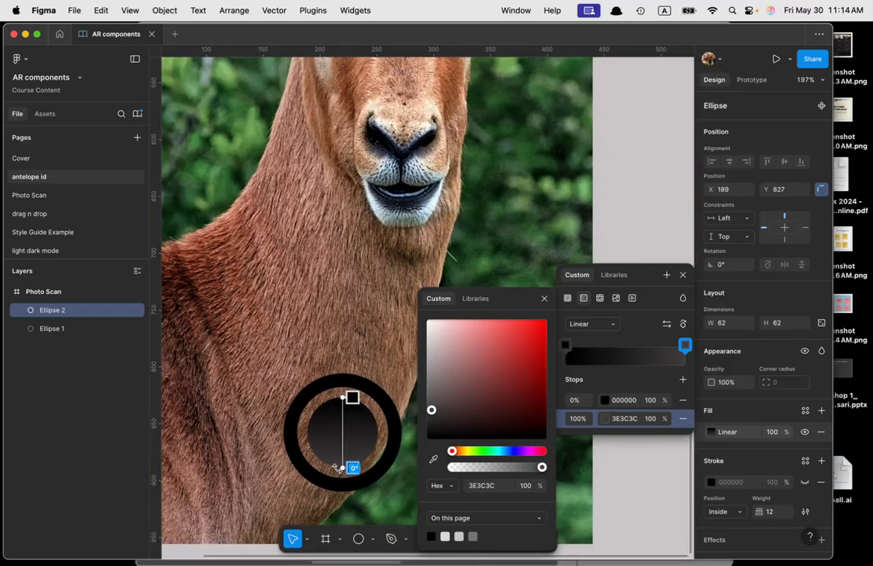
{"action": "left_click", "coordinate": [542, 300]}
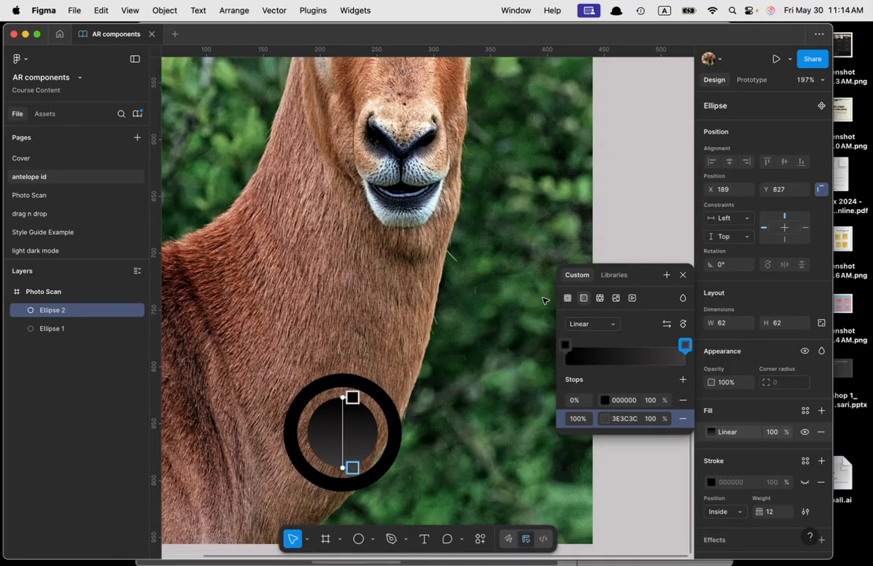
{"action": "left_click", "coordinate": [682, 274]}
- Group the ring and the inner circle and rename the group "Camera Button"
{"action": "scroll", "coordinate": [349, 431], "scroll_direction": "down", "scroll_amount": 5}
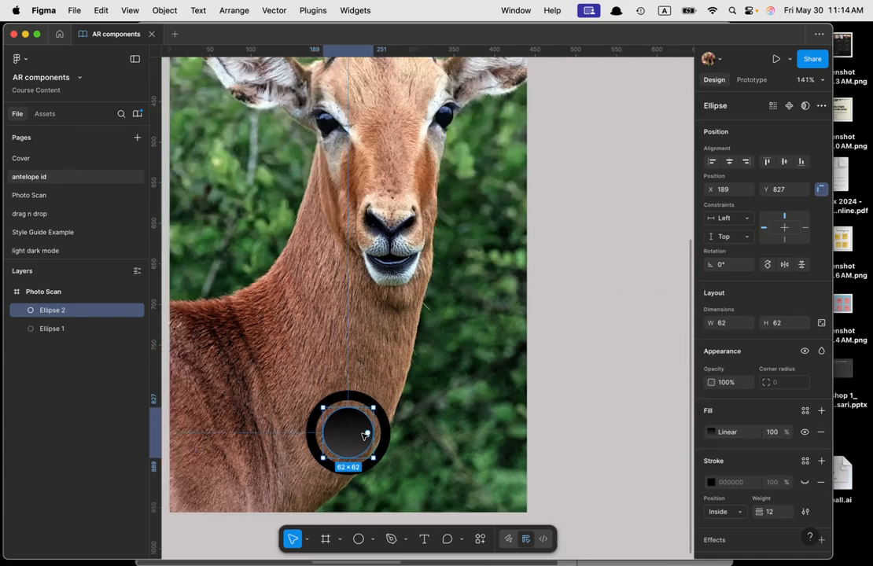
{"action": "left_click", "coordinate": [353, 410]}
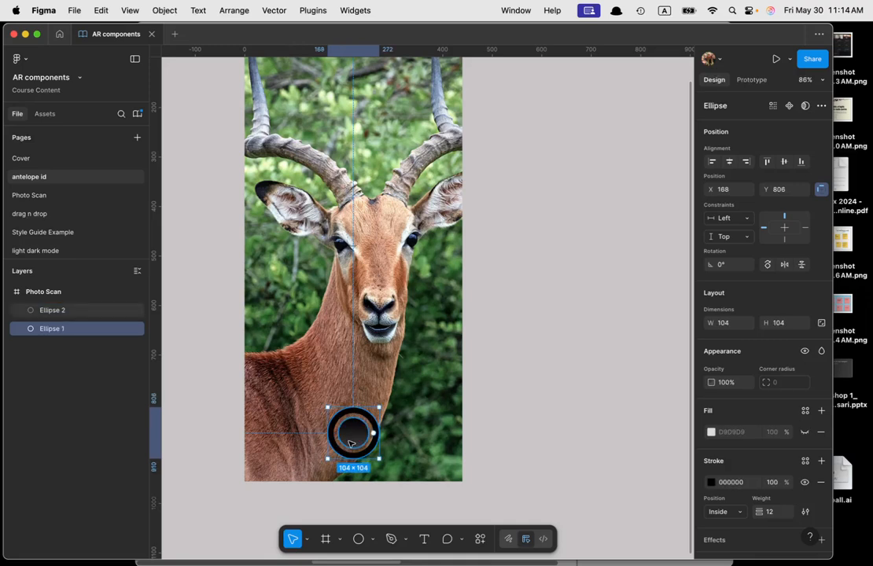
{"action": "left_click", "coordinate": [352, 439], "text": "shift"}
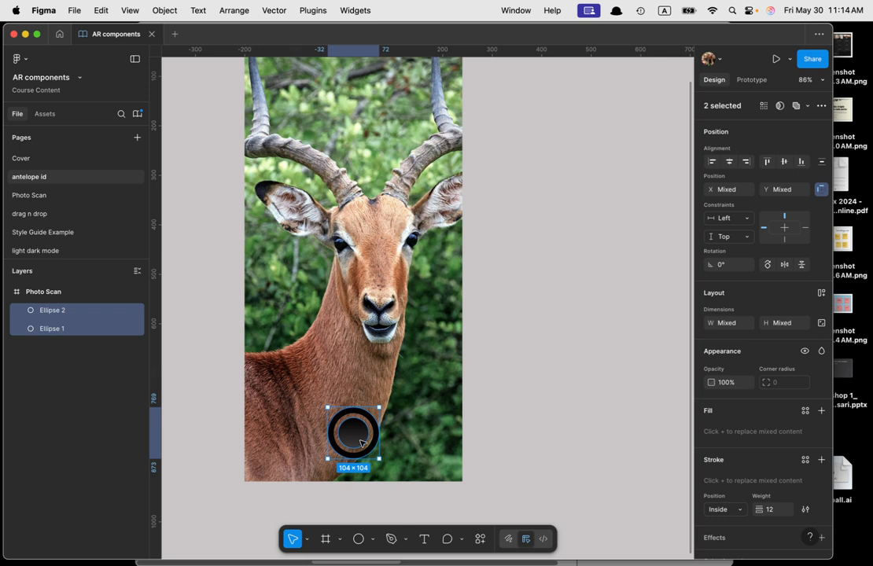
{"action": "right_click", "coordinate": [50, 312]}
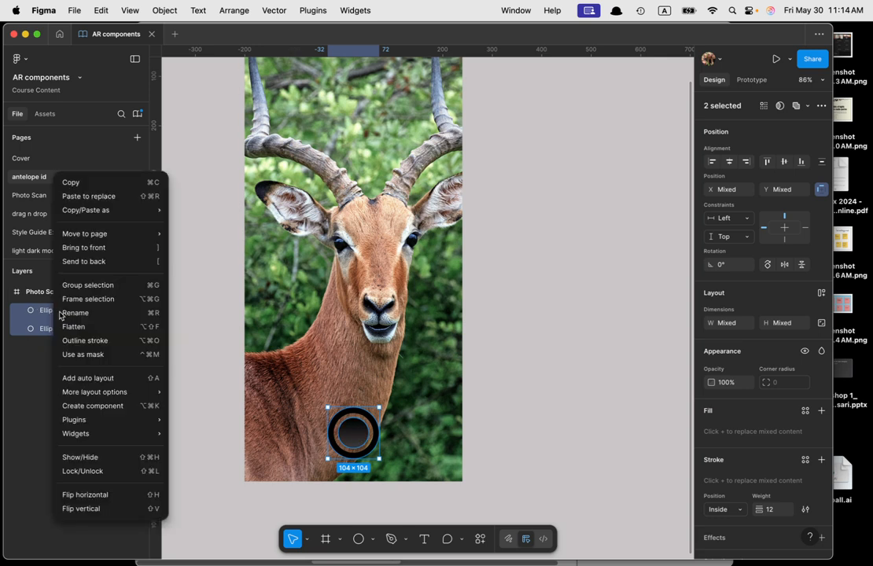
{"action": "left_click", "coordinate": [89, 284]}
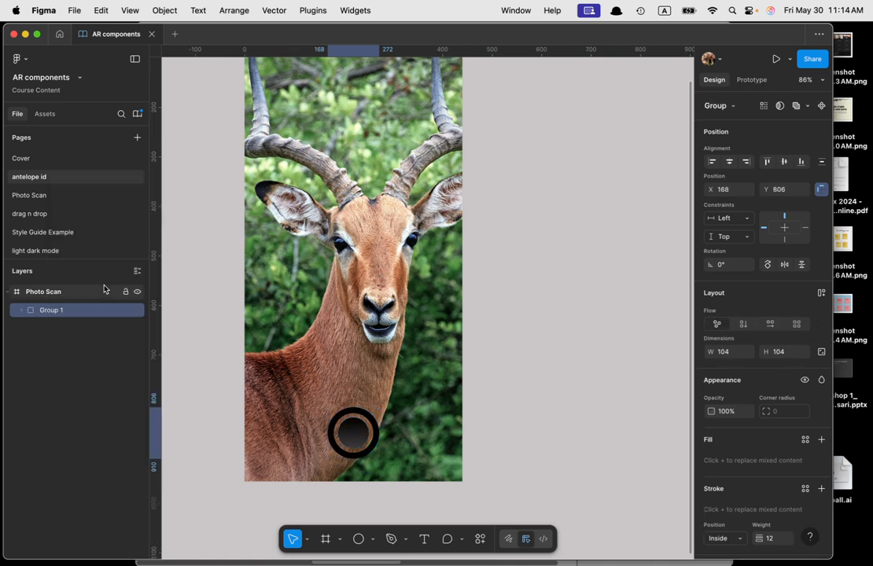
{"action": "double_click", "coordinate": [53, 311]}
{"action": "type", "text": "Camera Button"}
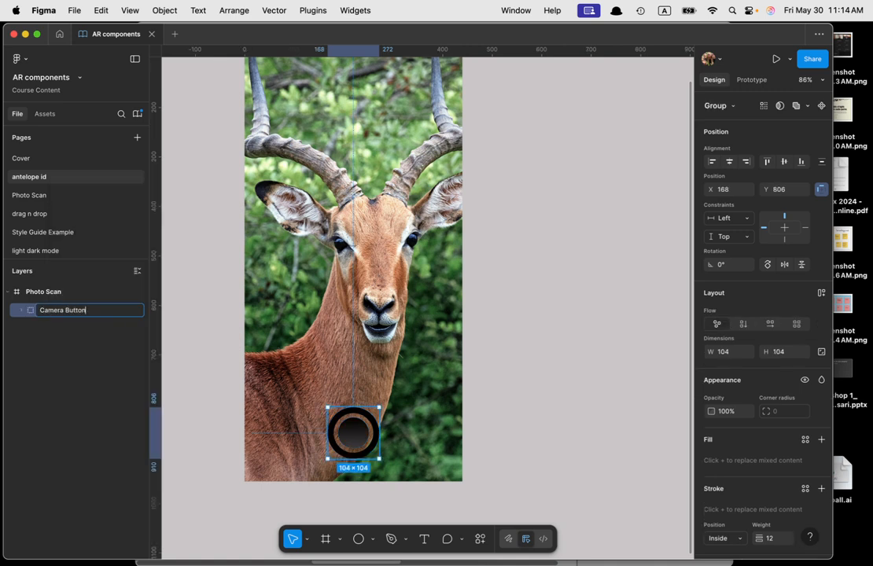
{"action": "key", "text": "Return"}
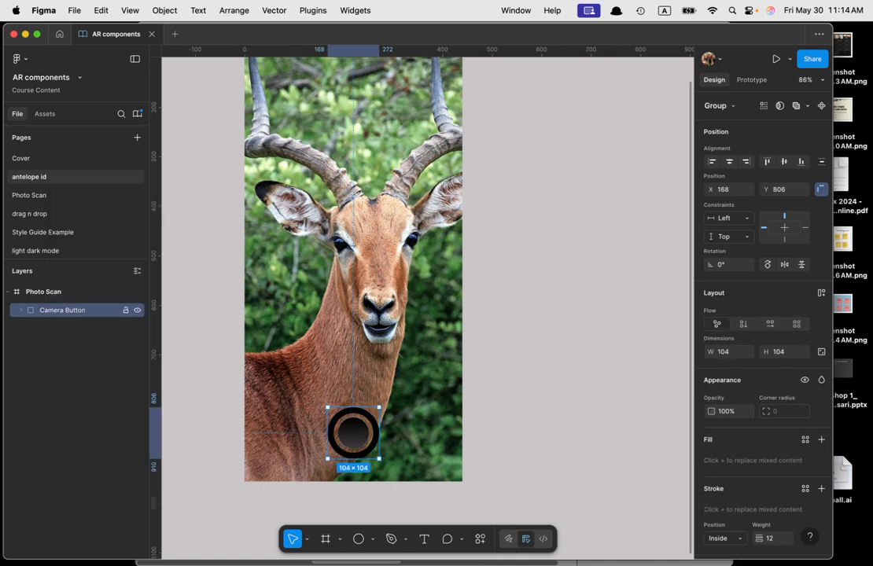
- Move the Camera Button group slightly lower within the Photo Scan frame, keeping it horizontally centred
{"action": "left_click", "coordinate": [504, 413]}
{"action": "left_click", "coordinate": [359, 433]}
{"action": "left_click_drag", "start_coordinate": [358, 433], "coordinate": [360, 442]}
{"action": "left_click", "coordinate": [555, 411]}
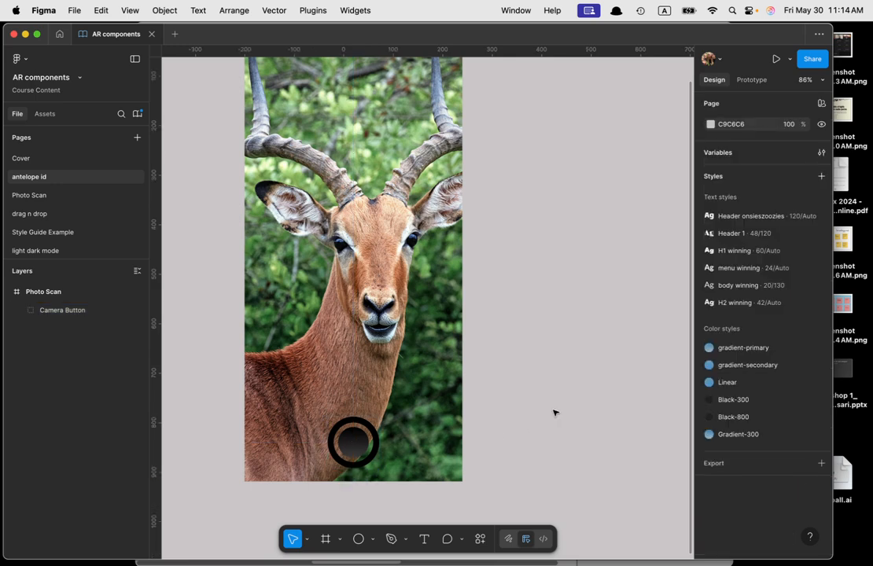
- Add an iPhone 16 Pro Max frame (440 × 956) beside the Photo Scan frame, level with its top edge
{"action": "scroll", "coordinate": [515, 318], "scroll_direction": "up", "scroll_amount": 3}
{"action": "left_click", "coordinate": [261, 172]}
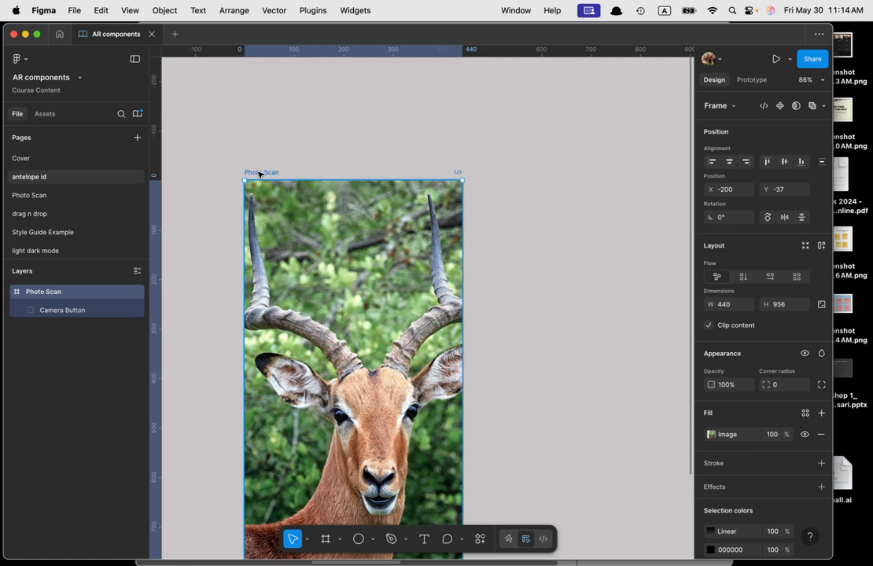
{"action": "left_click", "coordinate": [575, 330]}
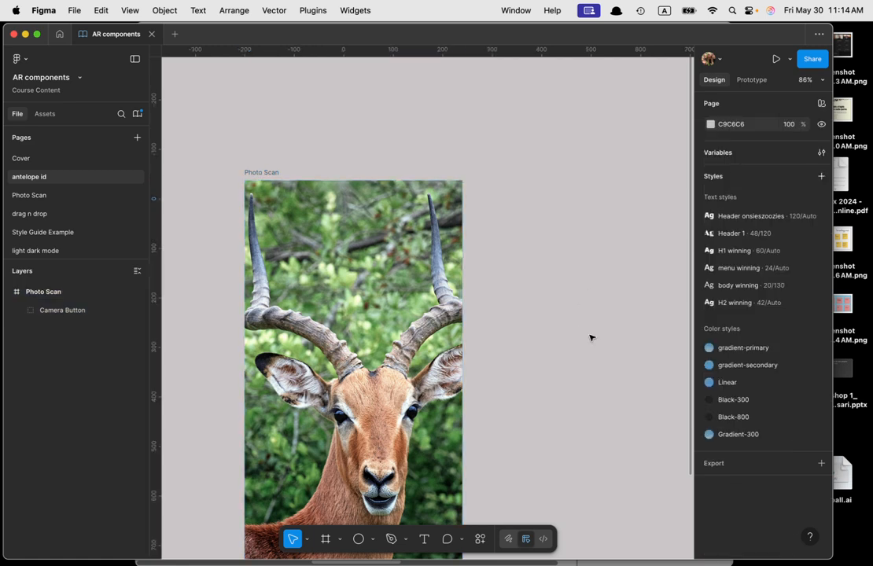
{"action": "left_click_drag", "start_coordinate": [608, 333], "coordinate": [441, 305]}
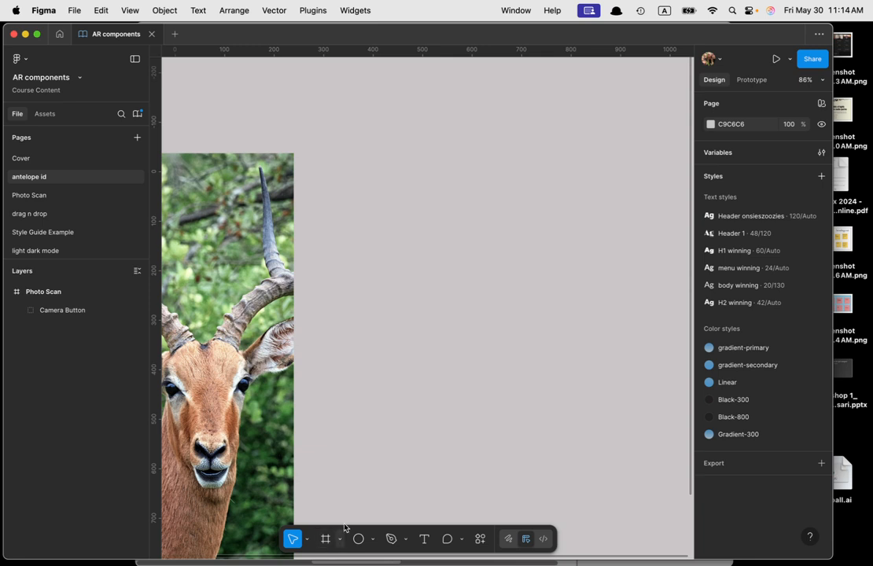
{"action": "left_click", "coordinate": [325, 538]}
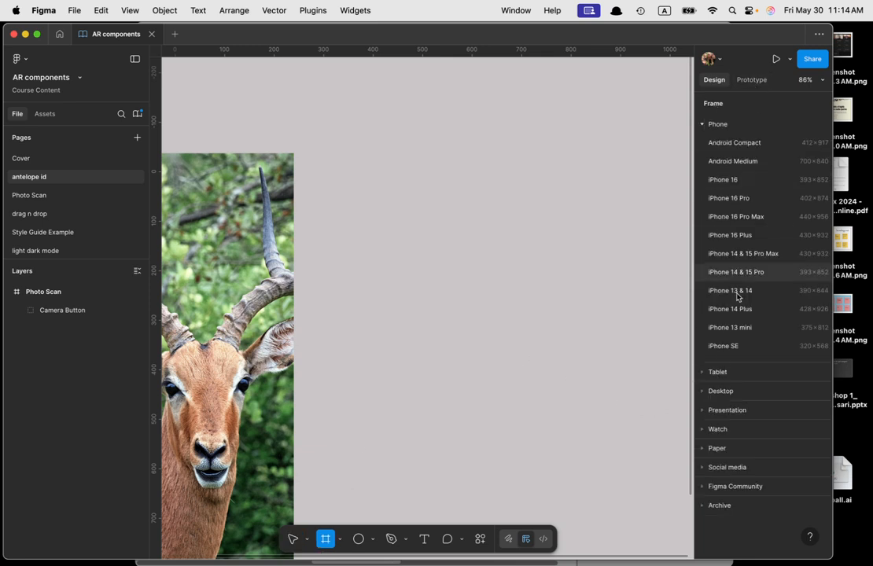
{"action": "left_click", "coordinate": [703, 124]}
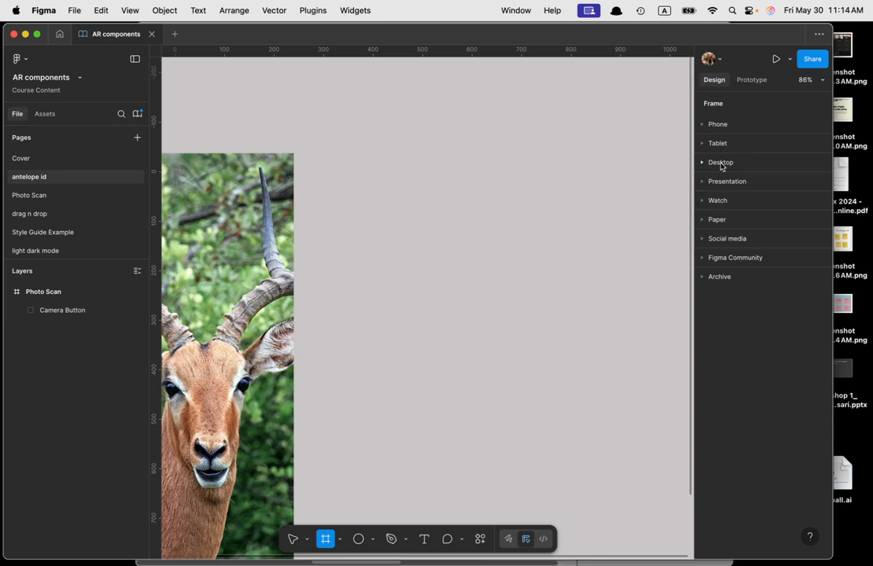
{"action": "left_click", "coordinate": [702, 125]}
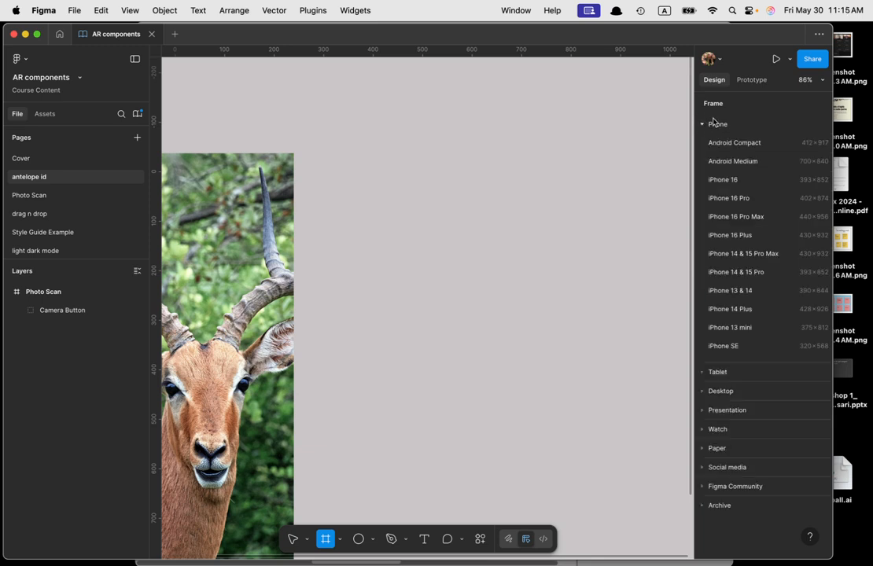
{"action": "left_click", "coordinate": [754, 219]}
{"action": "scroll", "coordinate": [594, 327], "scroll_direction": "down", "scroll_amount": 2}
{"action": "scroll", "coordinate": [453, 159], "scroll_direction": "up", "scroll_amount": 3}
{"action": "left_click_drag", "start_coordinate": [371, 94], "coordinate": [364, 174]}
- Rename the new blank phone frame "identifier overlay"
{"action": "double_click", "coordinate": [377, 174]}
{"action": "type", "text": "ide"}
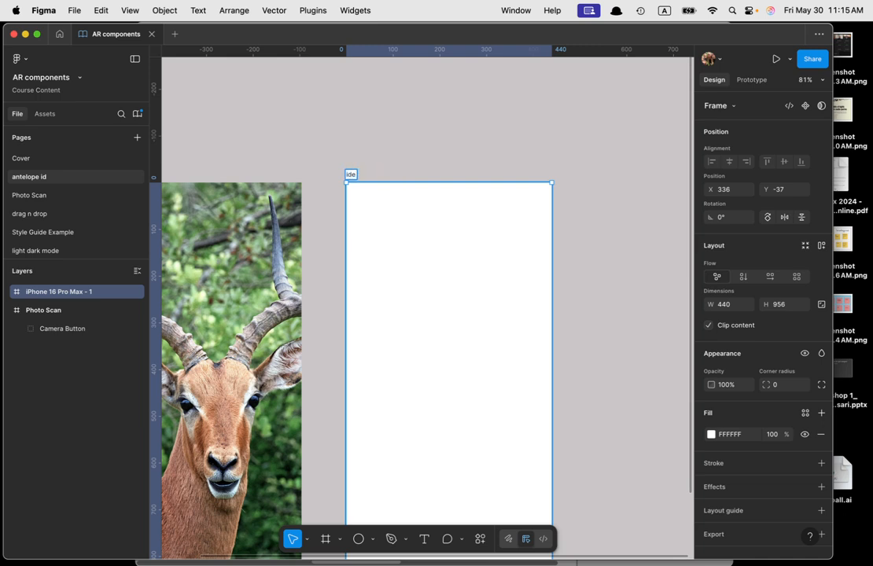
{"action": "type", "text": "ntifier overlay"}
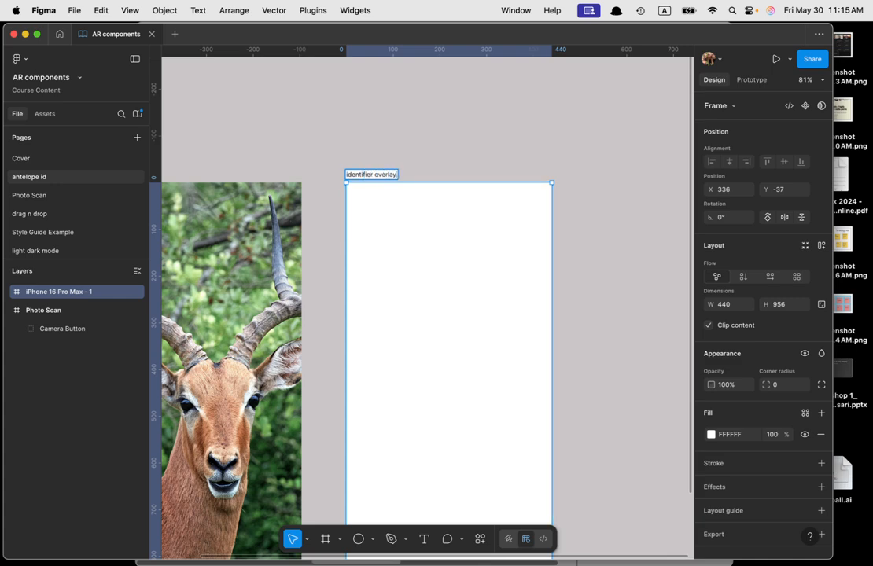
{"action": "key", "text": "Return"}
- Duplicate the identifier overlay frame directly below the Photo Scan frame and rename the copy "svan overlay"
{"action": "scroll", "coordinate": [399, 226], "scroll_direction": "down", "scroll_amount": 8}
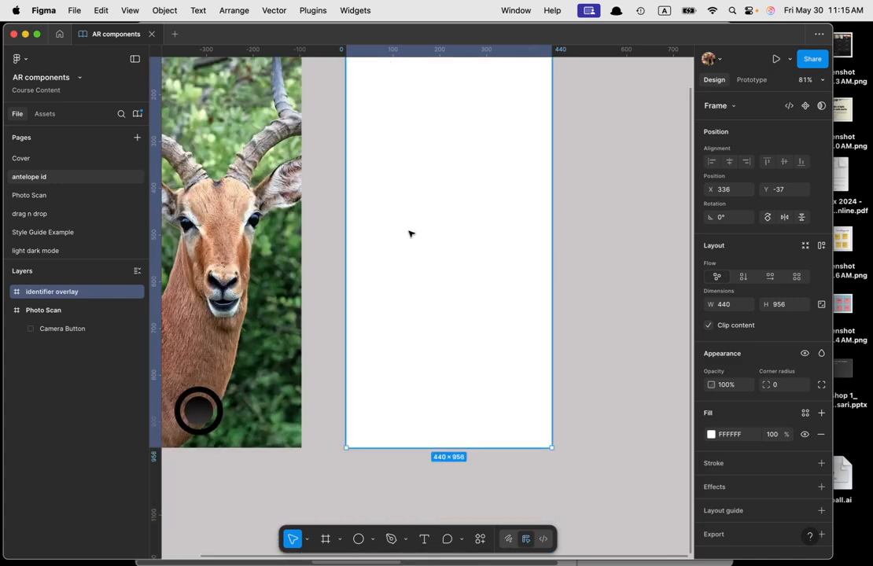
{"action": "scroll", "coordinate": [409, 233], "scroll_direction": "up", "scroll_amount": 8}
{"action": "left_click_drag", "start_coordinate": [378, 185], "coordinate": [252, 410]}
{"action": "double_click", "coordinate": [250, 410]}
{"action": "type", "text": "svan overlay"}
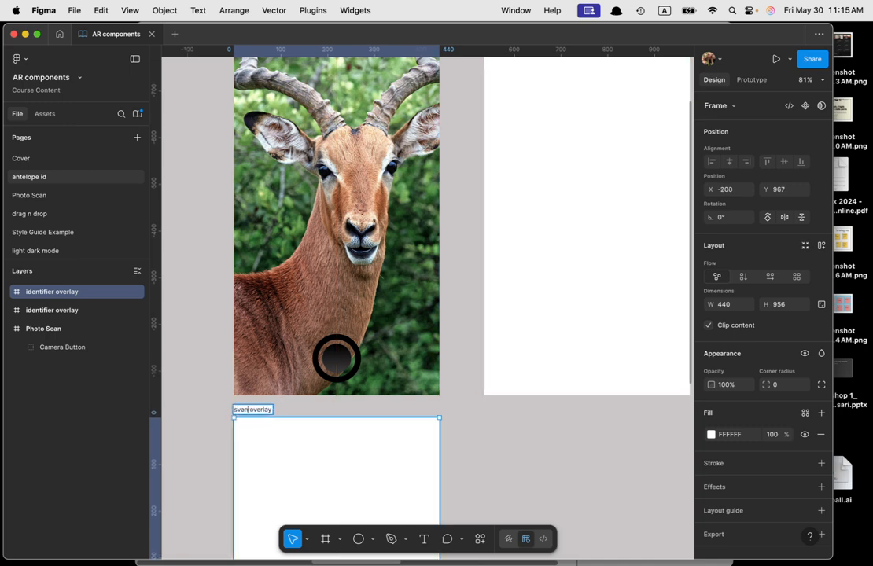
{"action": "left_click", "coordinate": [497, 487]}
- Give the svan overlay frame a linear gradient fill from FFFFFF at 100% opacity to FFFFFF at 0% opacity
{"action": "scroll", "coordinate": [242, 302], "scroll_direction": "up", "scroll_amount": 3}
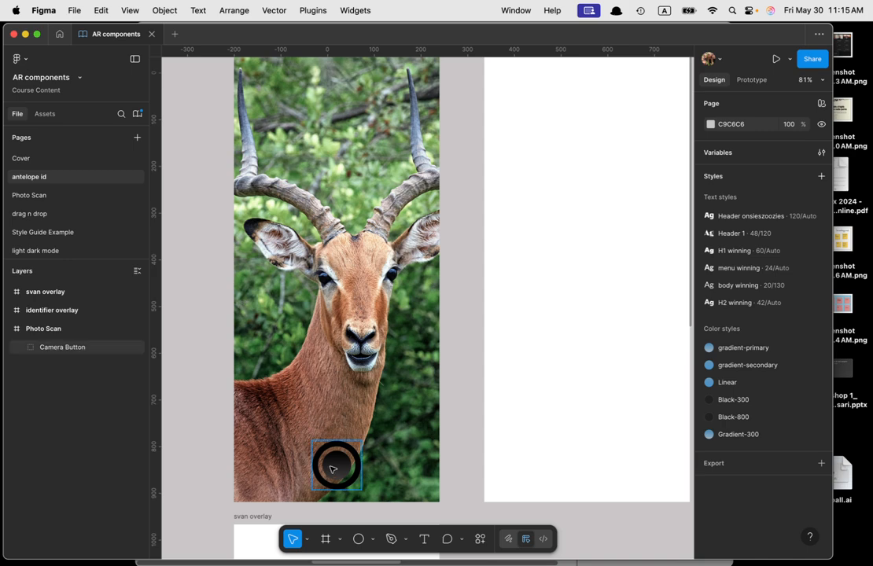
{"action": "scroll", "coordinate": [332, 470], "scroll_direction": "up", "scroll_amount": 3}
{"action": "scroll", "coordinate": [332, 462], "scroll_direction": "down", "scroll_amount": 5}
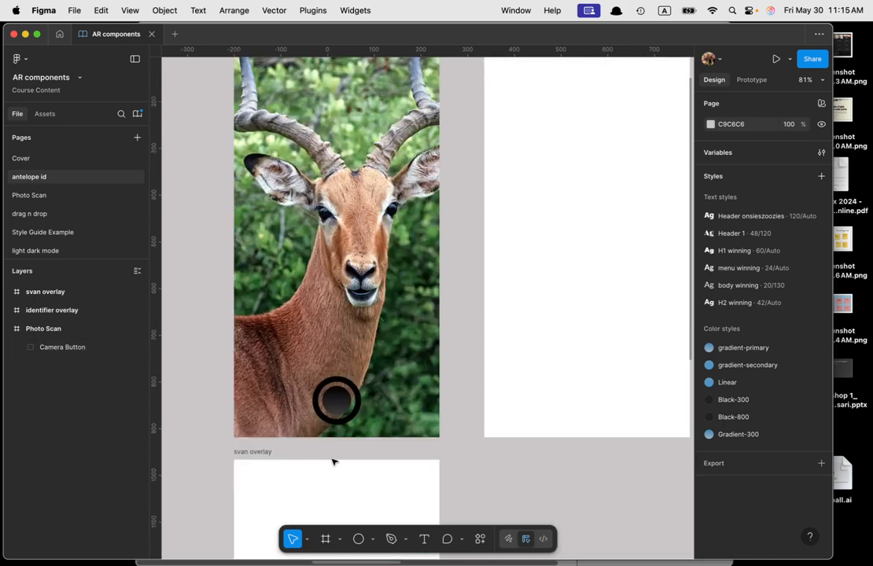
{"action": "scroll", "coordinate": [334, 405], "scroll_direction": "down", "scroll_amount": 3}
{"action": "left_click", "coordinate": [298, 380]}
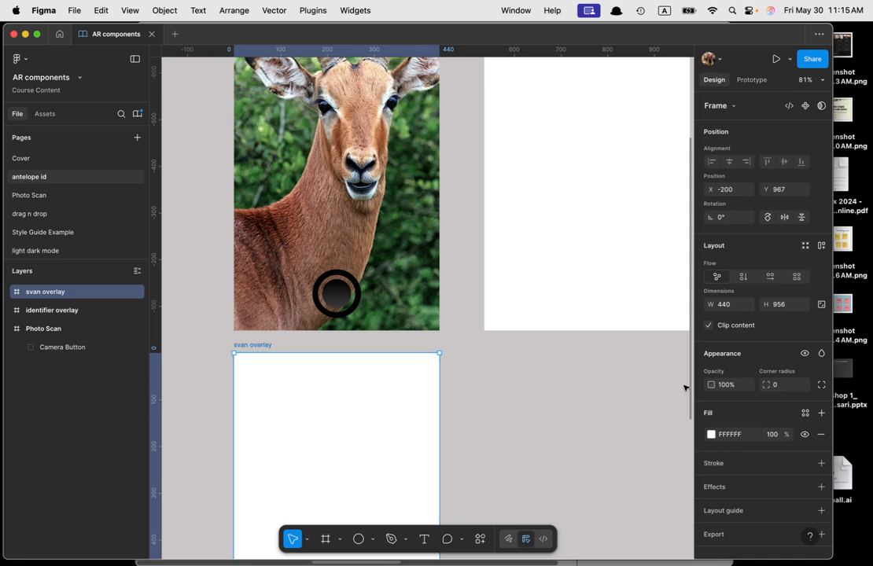
{"action": "left_click", "coordinate": [710, 435]}
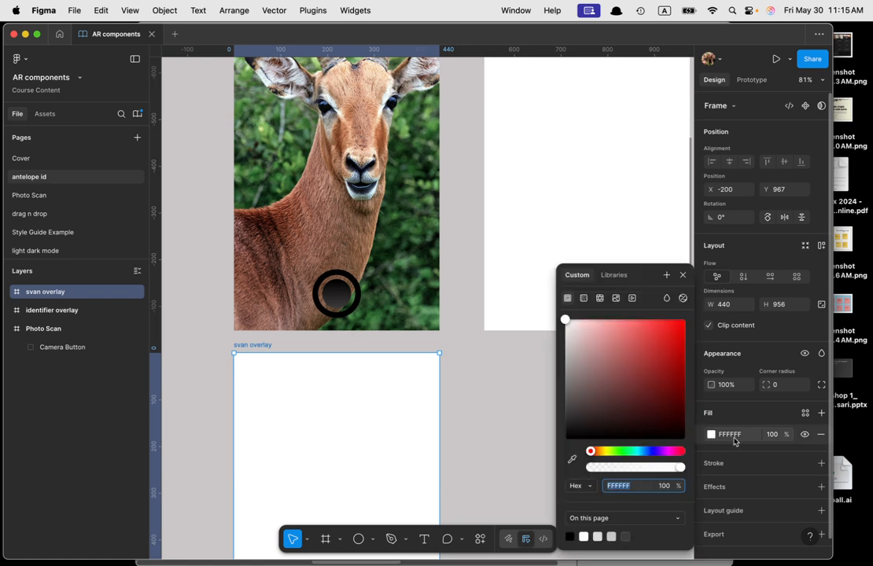
{"action": "left_click", "coordinate": [584, 299]}
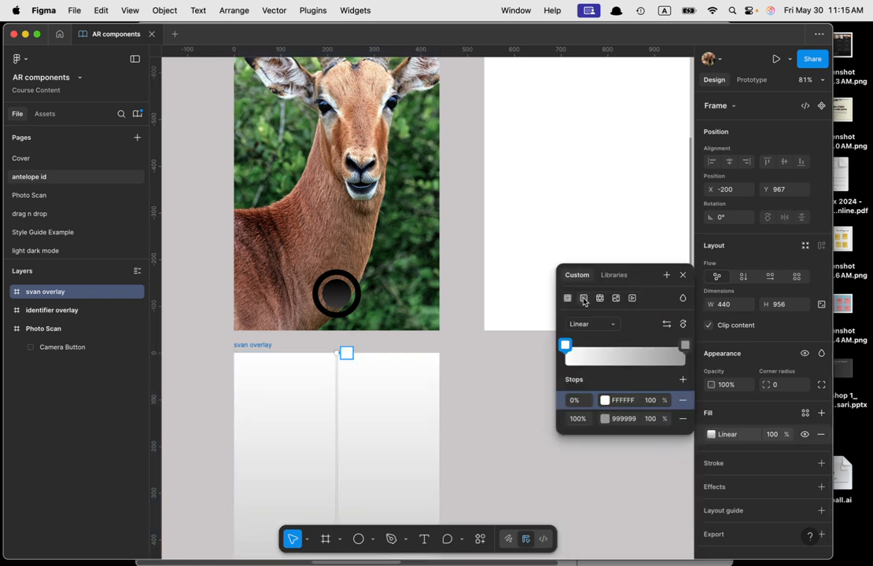
{"action": "left_click", "coordinate": [684, 346]}
{"action": "left_click", "coordinate": [628, 419]}
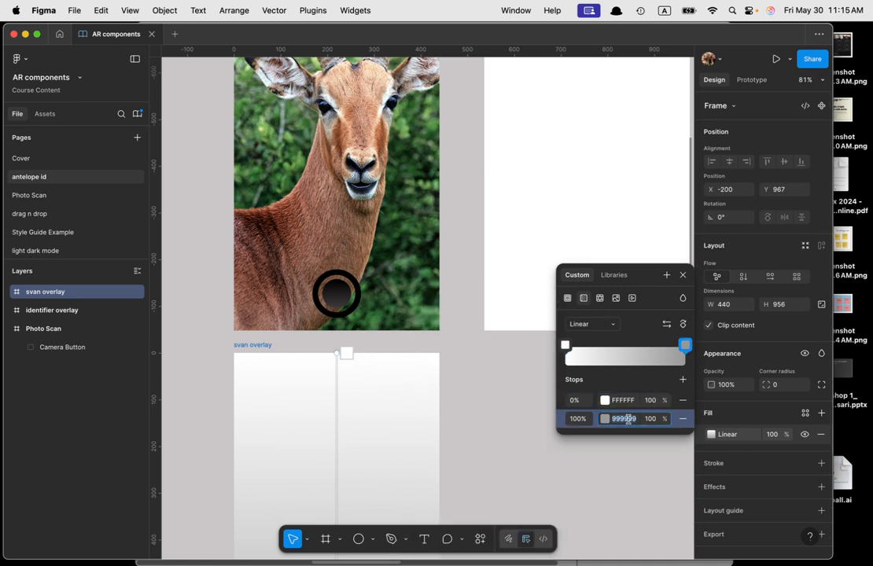
{"action": "key", "text": "BackSpace"}
{"action": "key", "text": "Tab"}
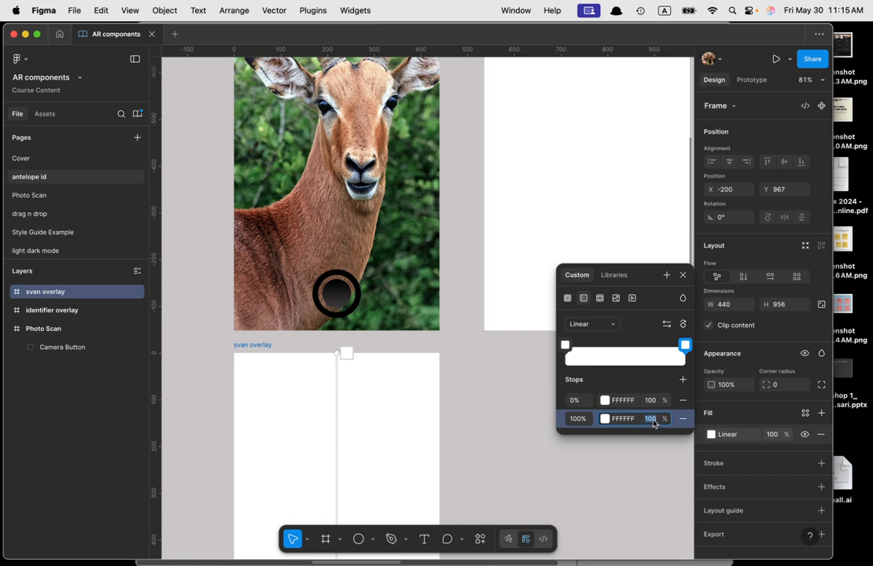
{"action": "type", "text": "0"}
{"action": "key", "text": "Return"}
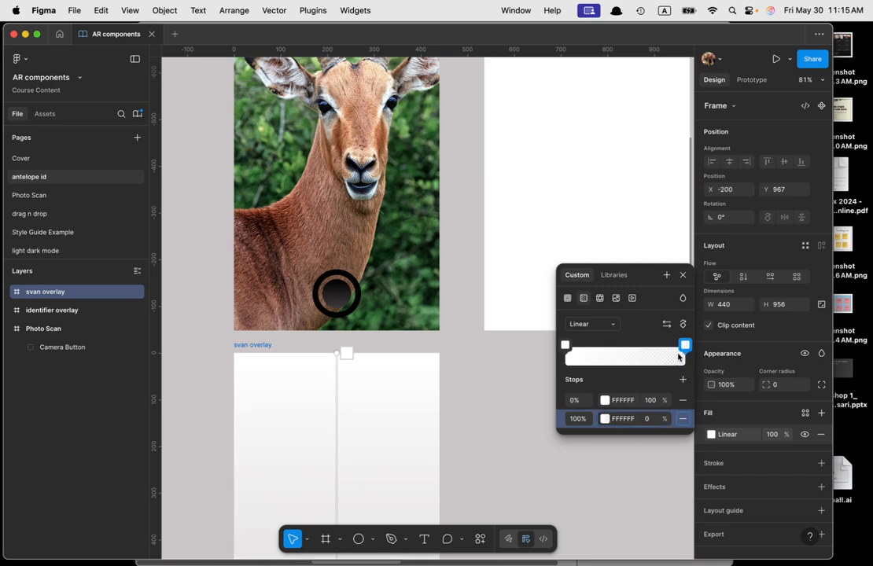
- Set the gradient's starting stop to 60% opacity and move its transparent end stop to about 42%
{"action": "scroll", "coordinate": [372, 430], "scroll_direction": "down", "scroll_amount": 5}
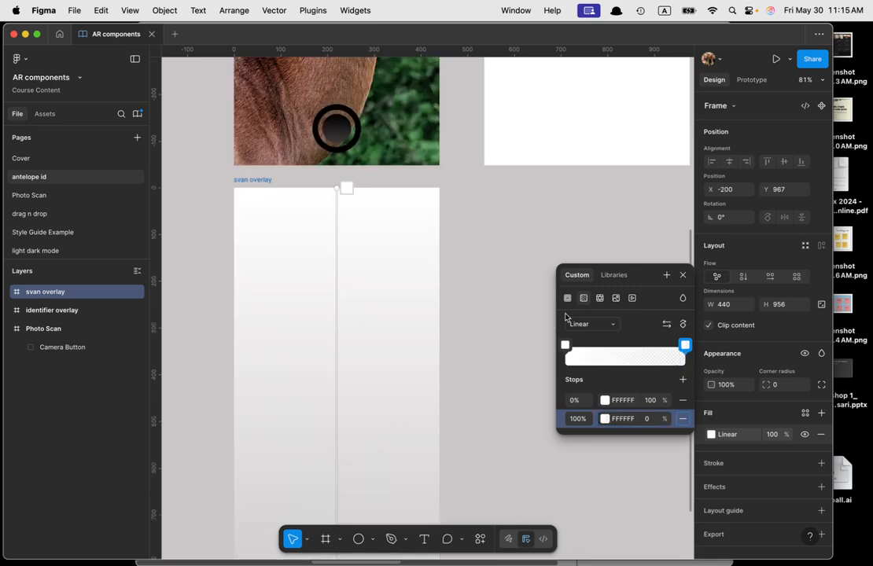
{"action": "left_click", "coordinate": [659, 402]}
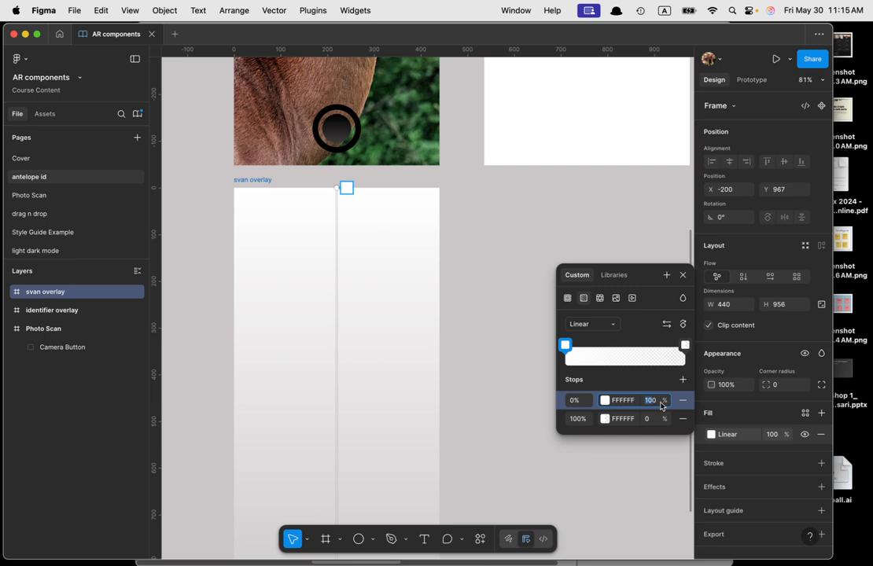
{"action": "type", "text": "60"}
{"action": "key", "text": "Return"}
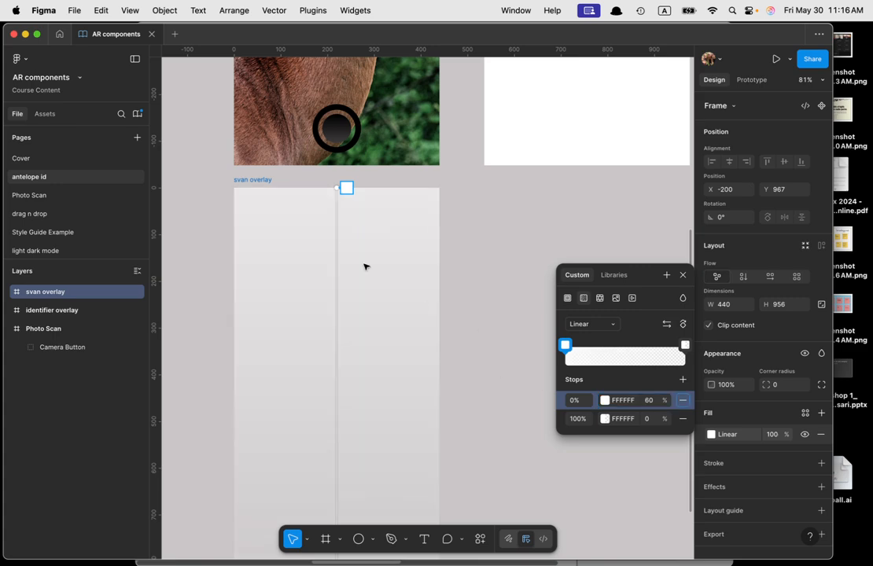
{"action": "left_click_drag", "start_coordinate": [684, 345], "coordinate": [615, 359]}
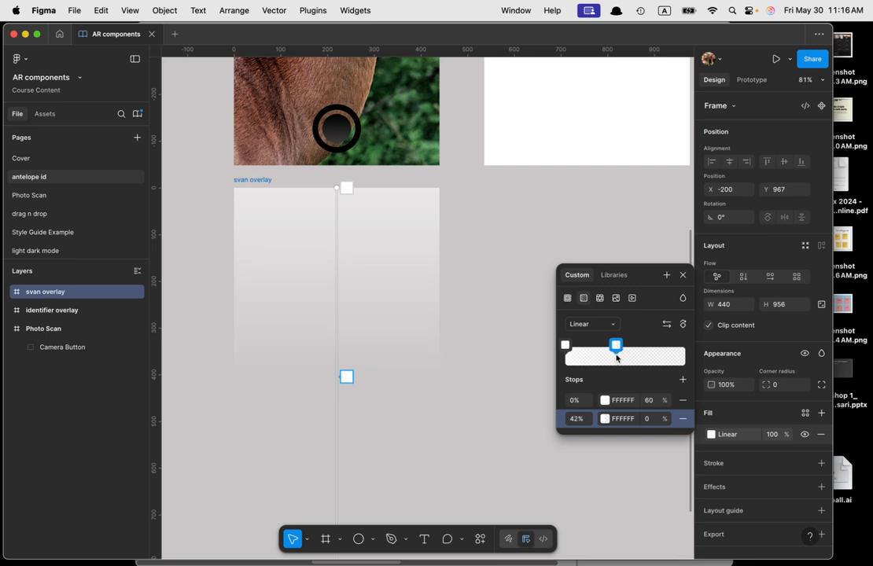
{"action": "left_click", "coordinate": [683, 276]}
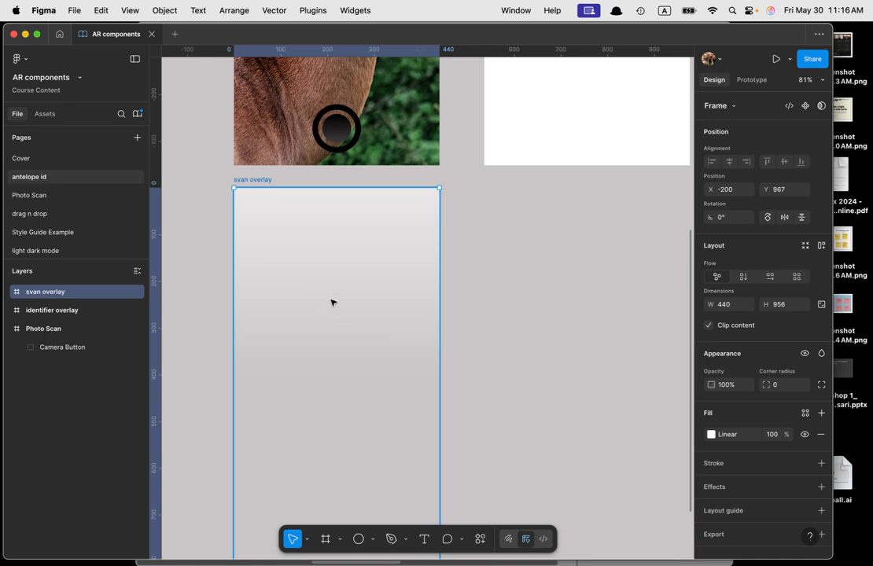
- Add a stroke to the svan overlay frame and set its weight to 12
{"action": "scroll", "coordinate": [786, 486], "scroll_direction": "down", "scroll_amount": 1}
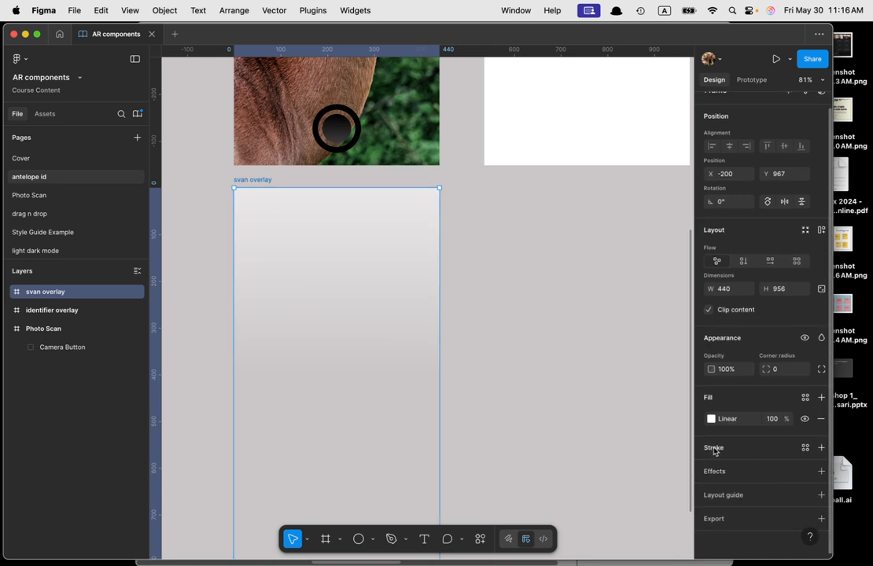
{"action": "left_click", "coordinate": [714, 450]}
{"action": "left_click", "coordinate": [711, 468]}
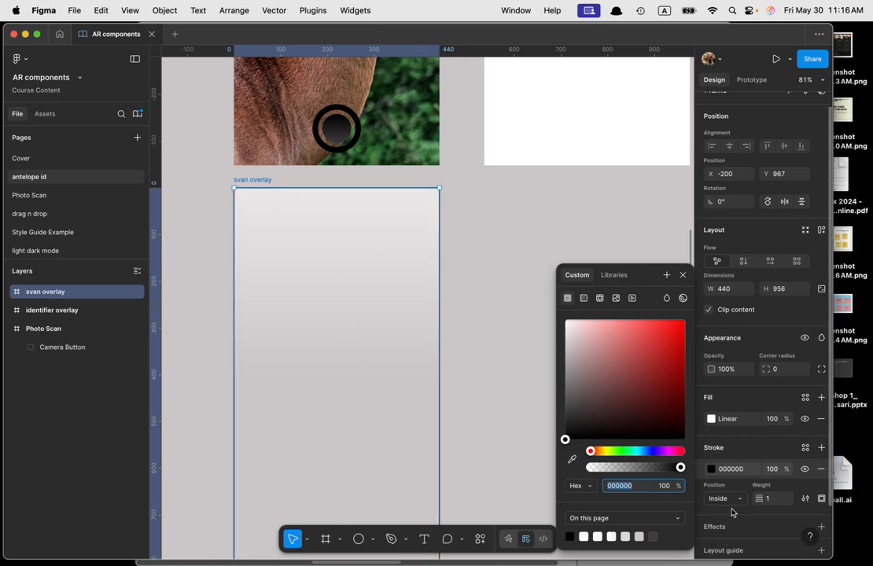
{"action": "left_click", "coordinate": [768, 500]}
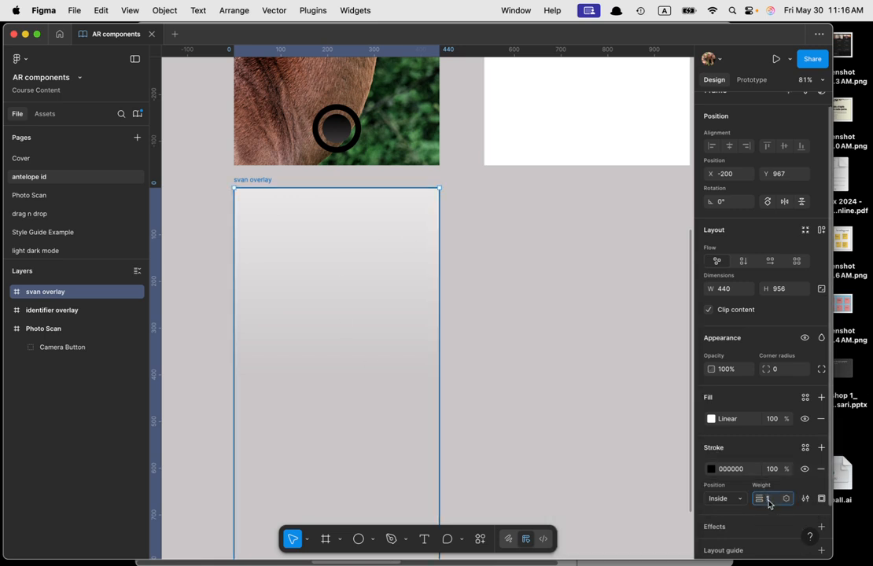
{"action": "type", "text": "12"}
{"action": "key", "text": "Return"}
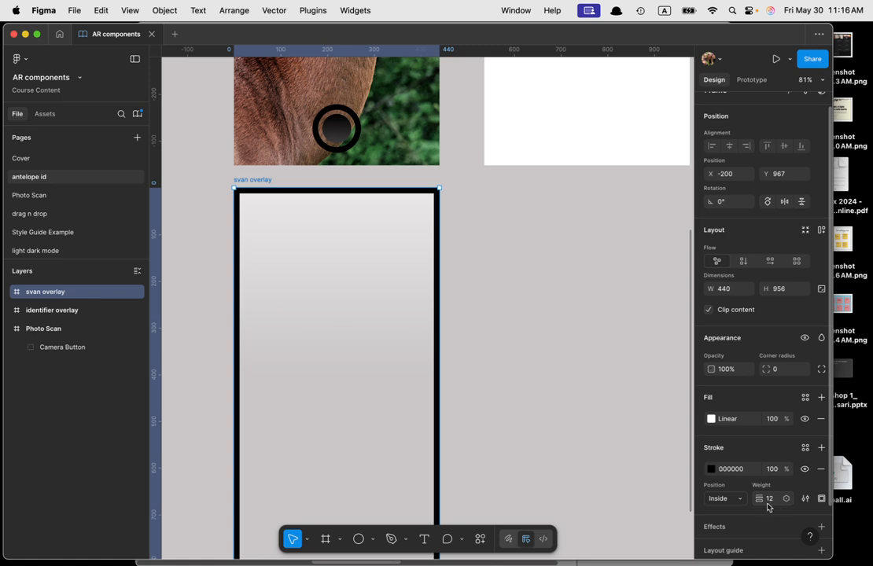
- Limit the svan overlay frame's stroke to the top side and set its colour to FFFFFF
{"action": "scroll", "coordinate": [774, 503], "scroll_direction": "down", "scroll_amount": 3}
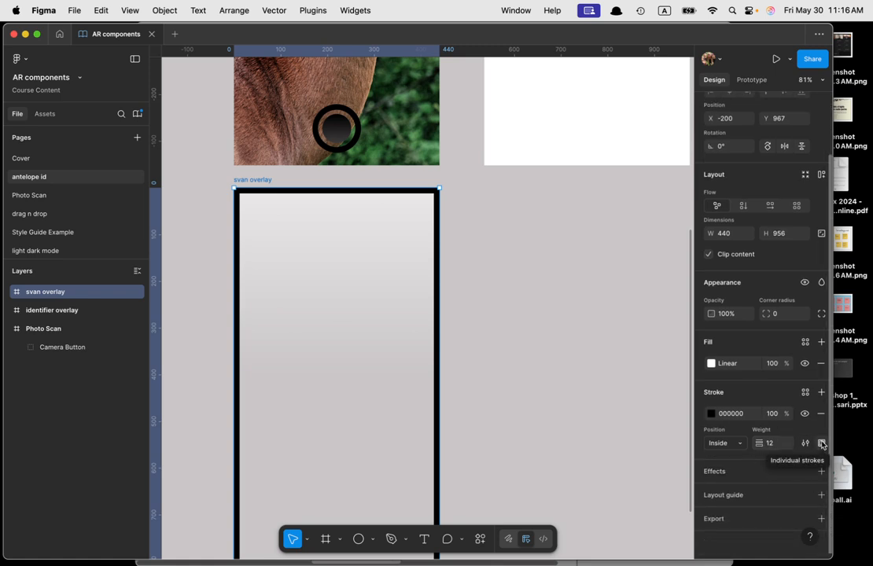
{"action": "left_click", "coordinate": [821, 443]}
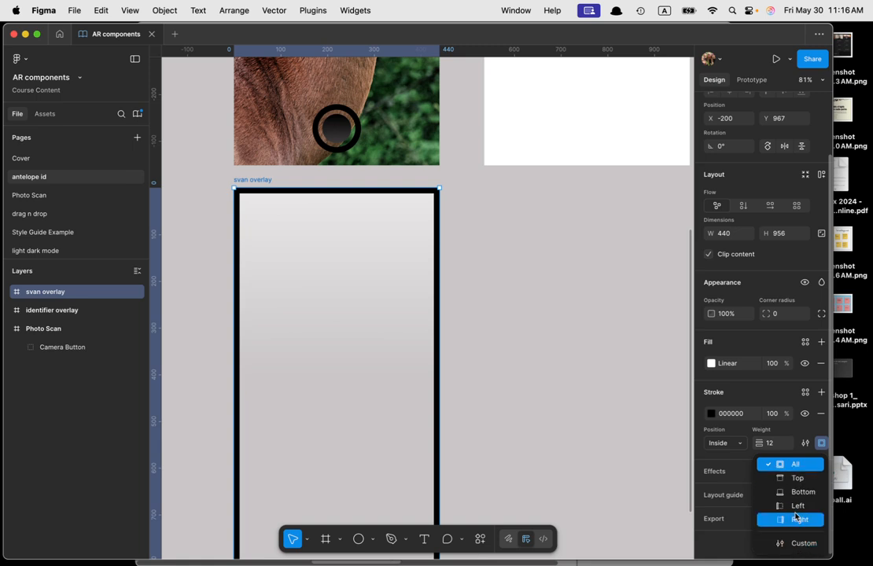
{"action": "left_click", "coordinate": [796, 477]}
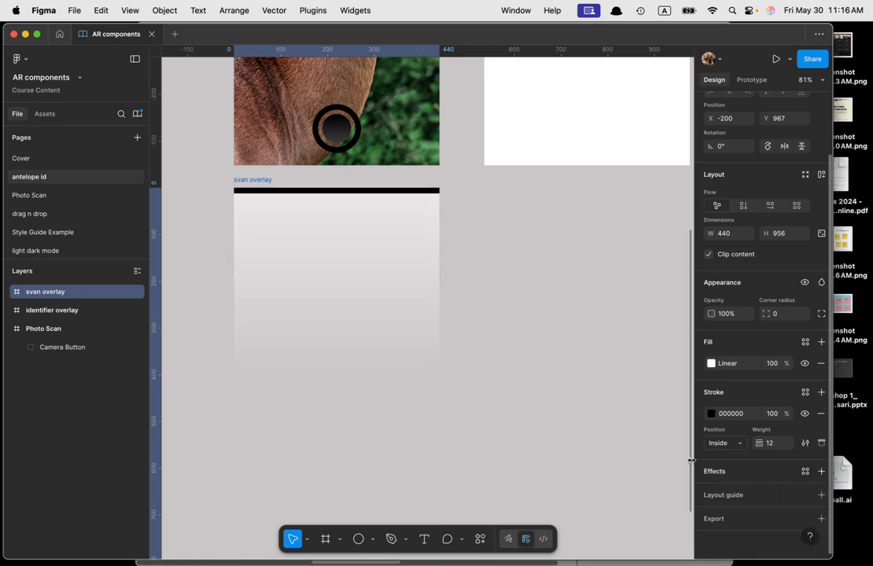
{"action": "left_click", "coordinate": [723, 419]}
{"action": "left_click", "coordinate": [710, 413]}
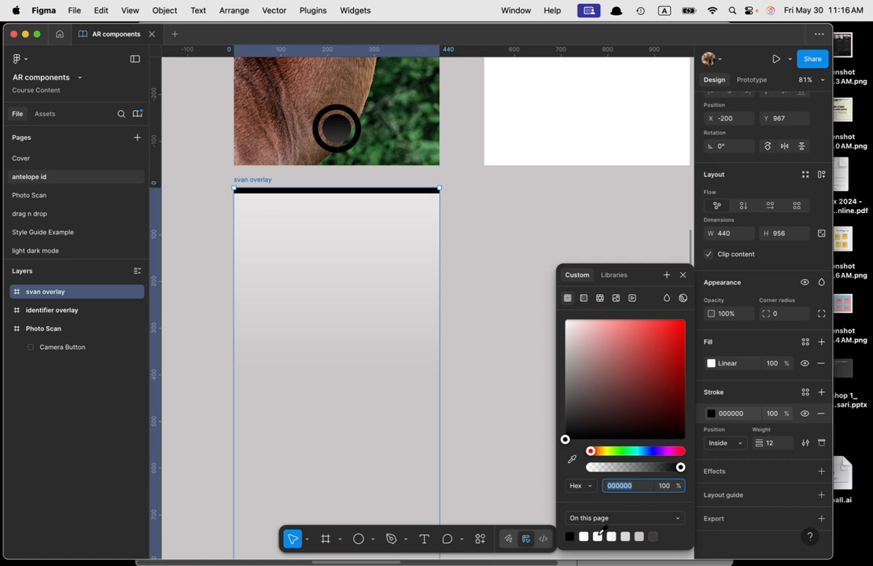
{"action": "type", "text": "fff"}
{"action": "key", "text": "Tab"}
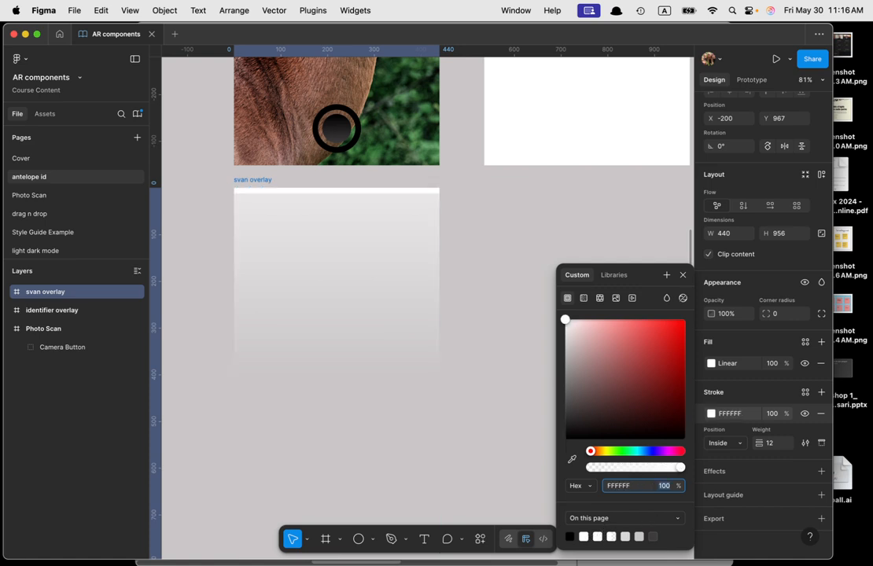
{"action": "left_click", "coordinate": [683, 275]}
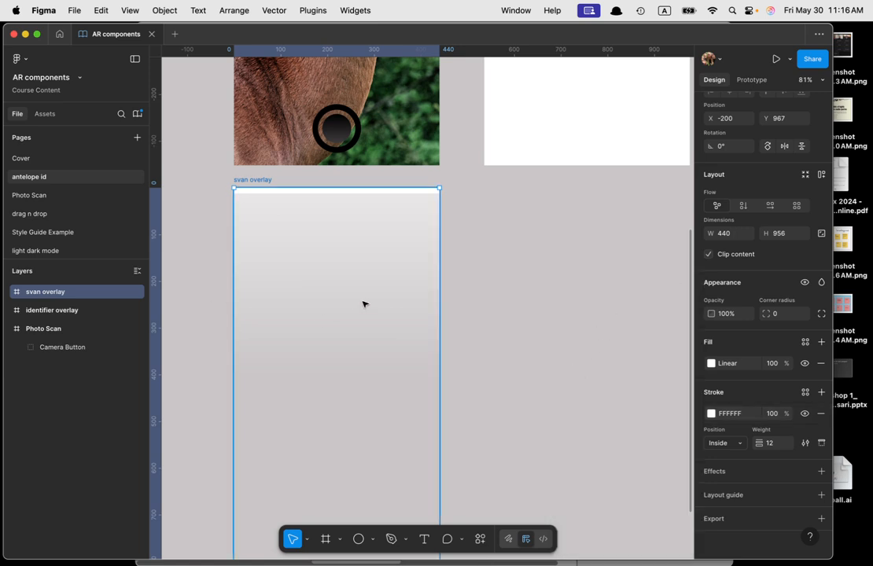
- Add an on-click interaction to the Camera Button that opens the svan overlay frame as an overlay
{"action": "scroll", "coordinate": [335, 278], "scroll_direction": "up", "scroll_amount": 3}
{"action": "scroll", "coordinate": [343, 324], "scroll_direction": "up", "scroll_amount": 2}
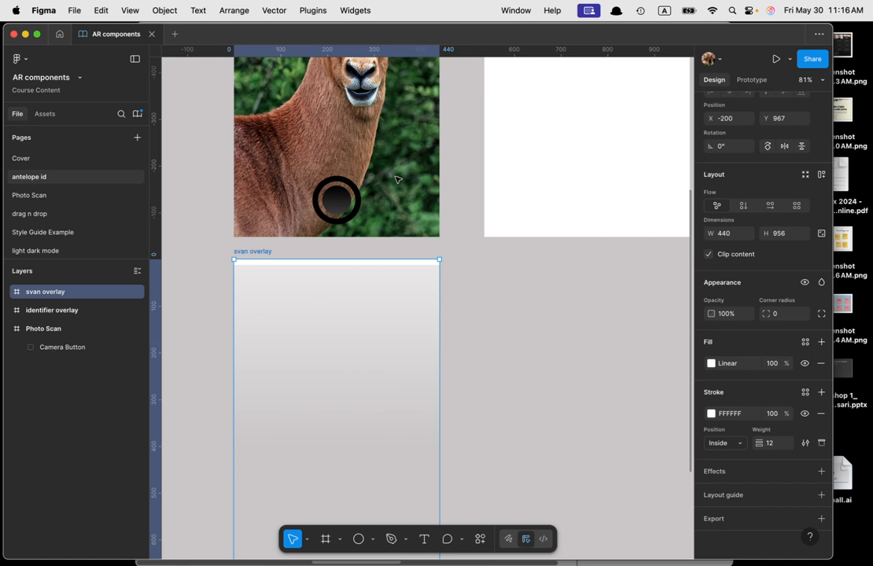
{"action": "left_click", "coordinate": [339, 204]}
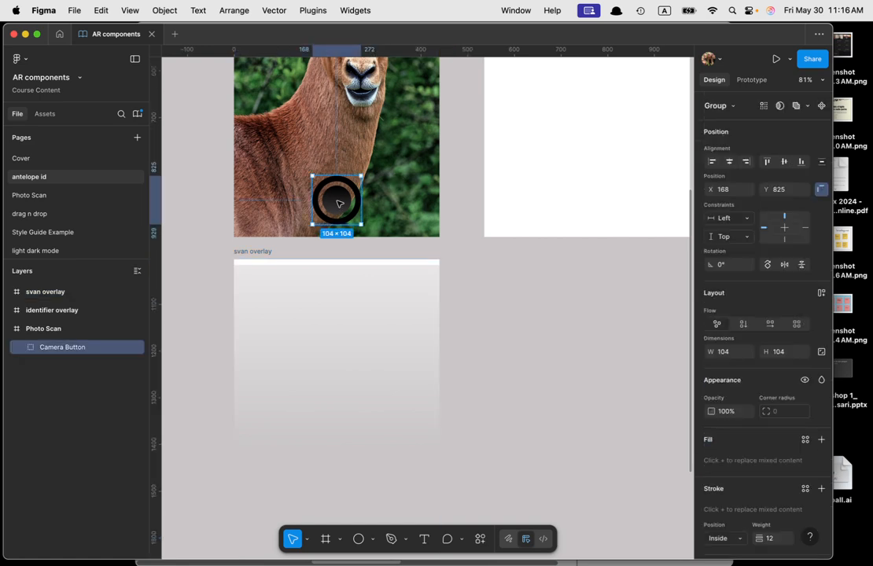
{"action": "scroll", "coordinate": [579, 170], "scroll_direction": "up", "scroll_amount": 1}
{"action": "left_click", "coordinate": [752, 81]}
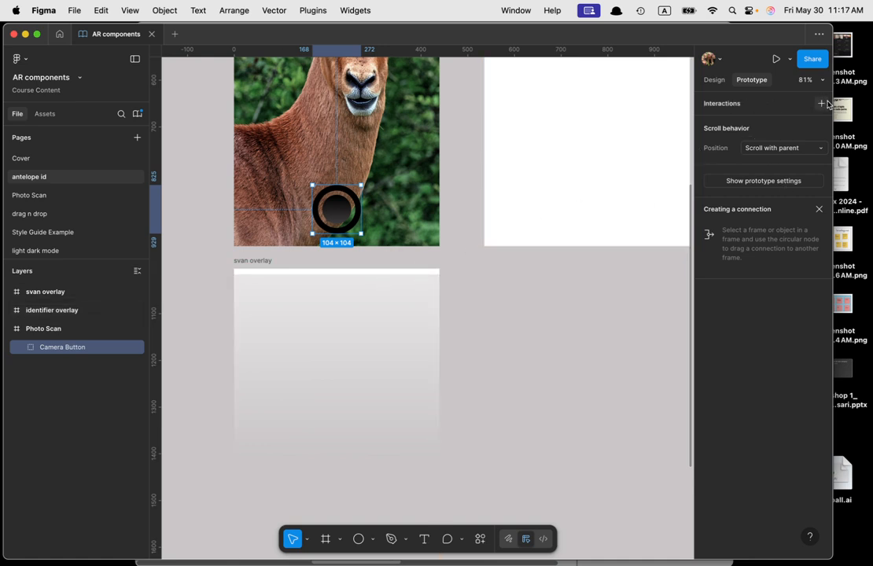
{"action": "left_click", "coordinate": [823, 103]}
{"action": "left_click", "coordinate": [651, 148]}
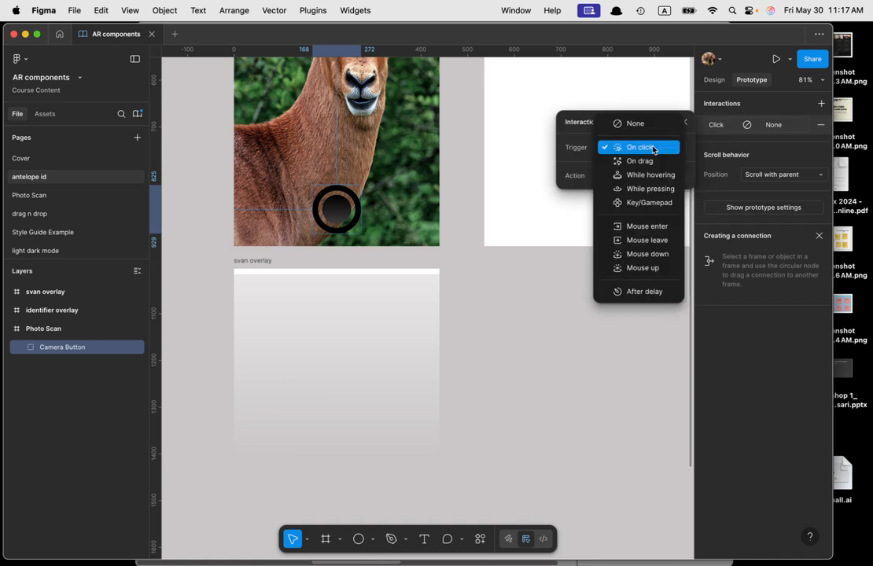
{"action": "left_click", "coordinate": [653, 149]}
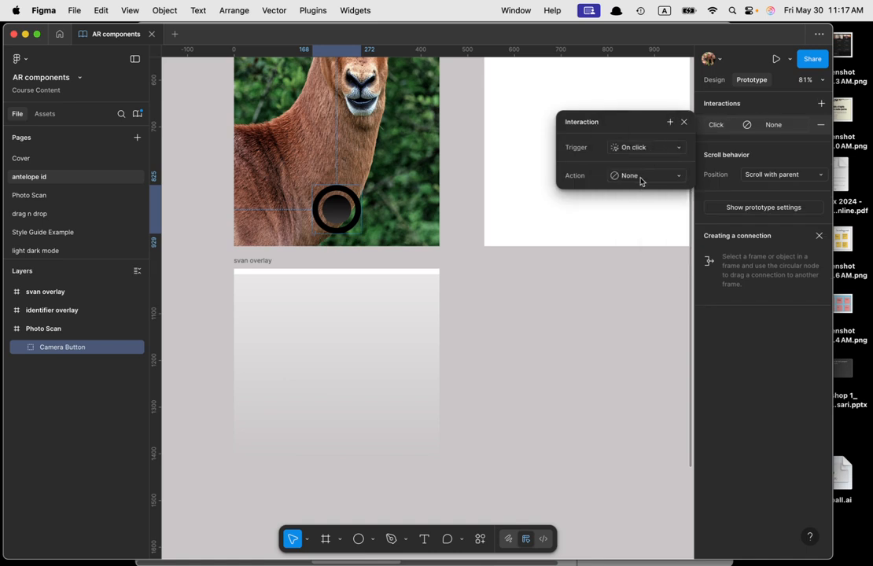
{"action": "left_click", "coordinate": [640, 179]}
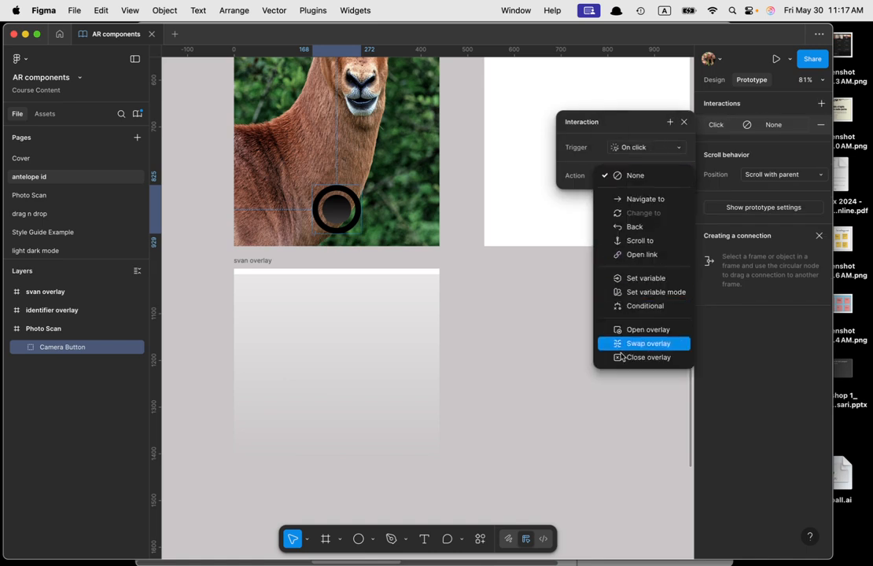
{"action": "left_click", "coordinate": [647, 329]}
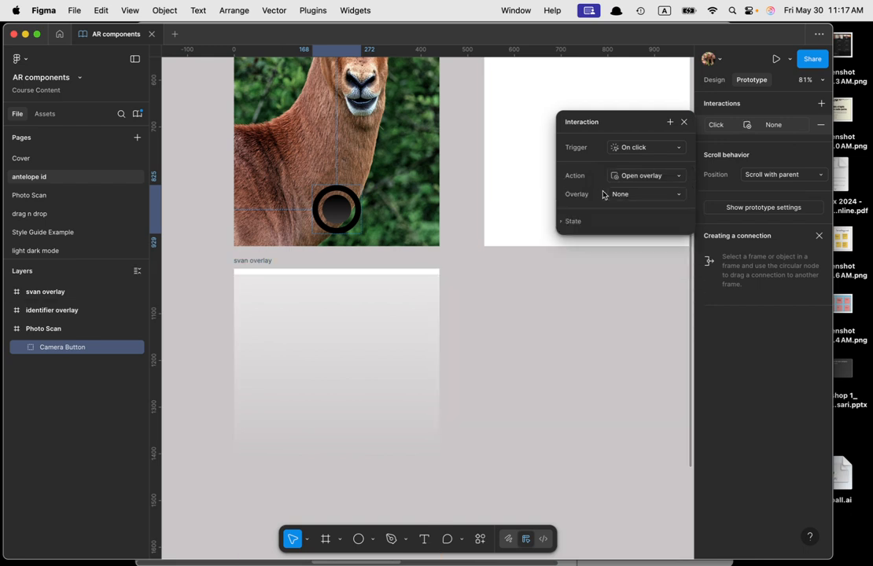
{"action": "left_click", "coordinate": [647, 194]}
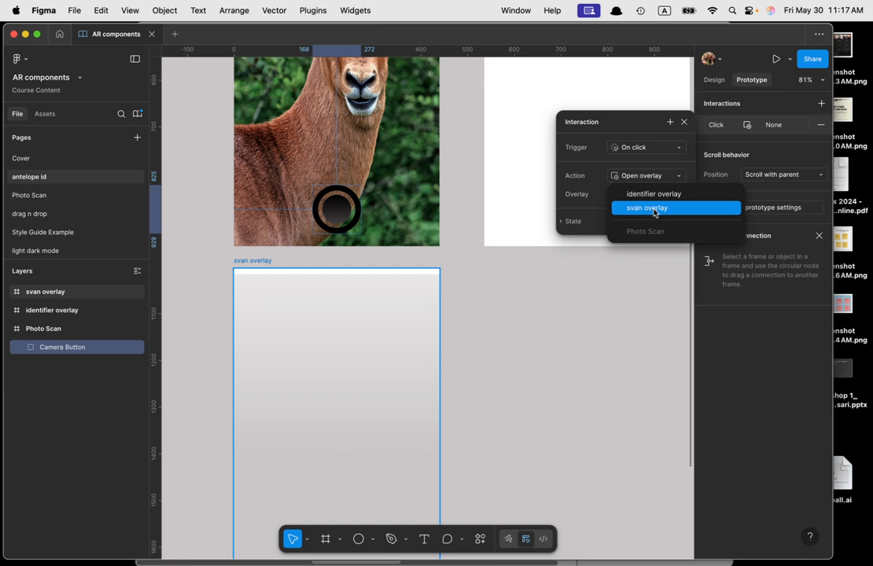
{"action": "left_click", "coordinate": [655, 210]}
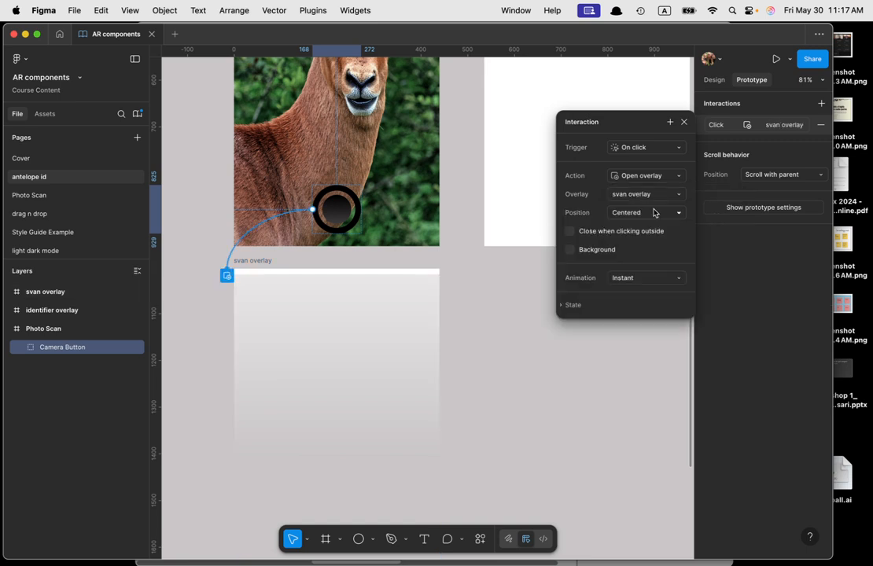
- Animate the svan overlay's opening with Move in, upward direction, an Ease in and out curve and an 800 ms duration
{"action": "left_click", "coordinate": [662, 280]}
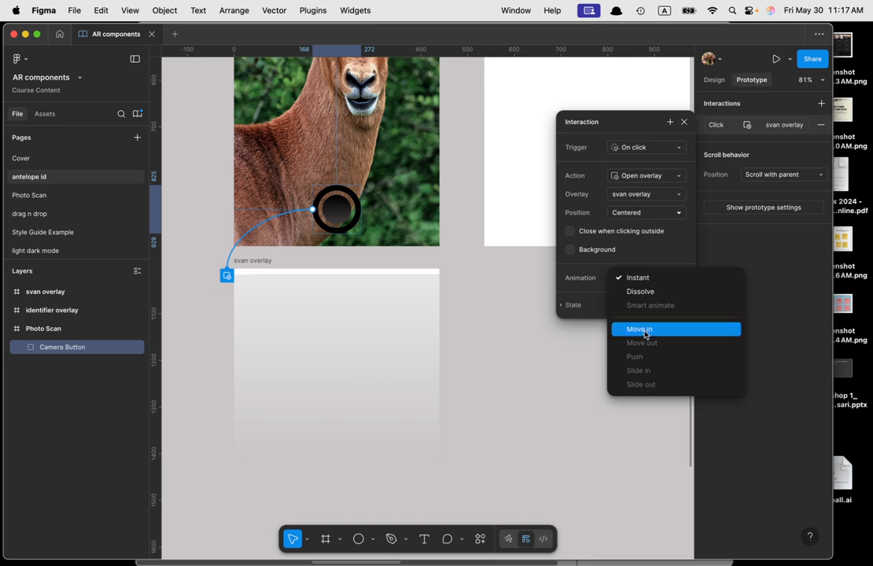
{"action": "left_click", "coordinate": [645, 334]}
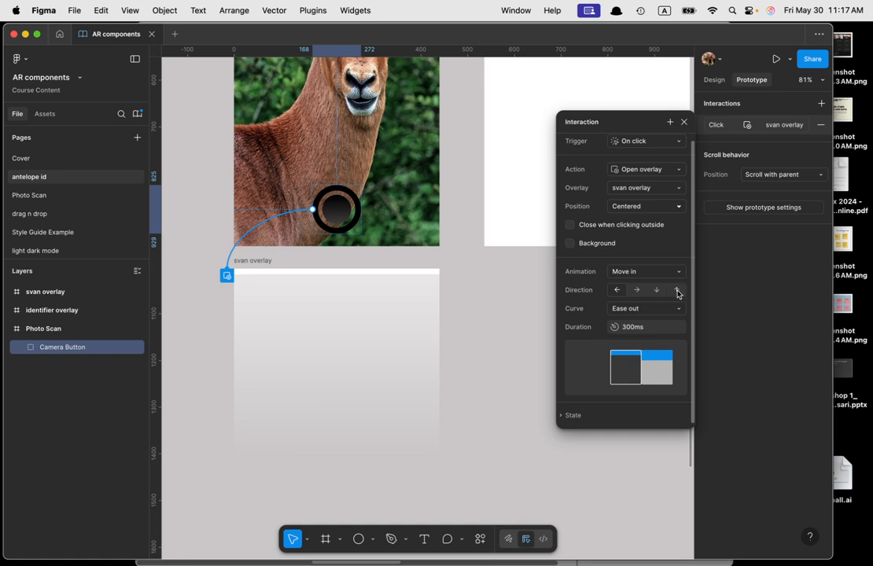
{"action": "left_click", "coordinate": [676, 294]}
{"action": "left_click", "coordinate": [636, 329]}
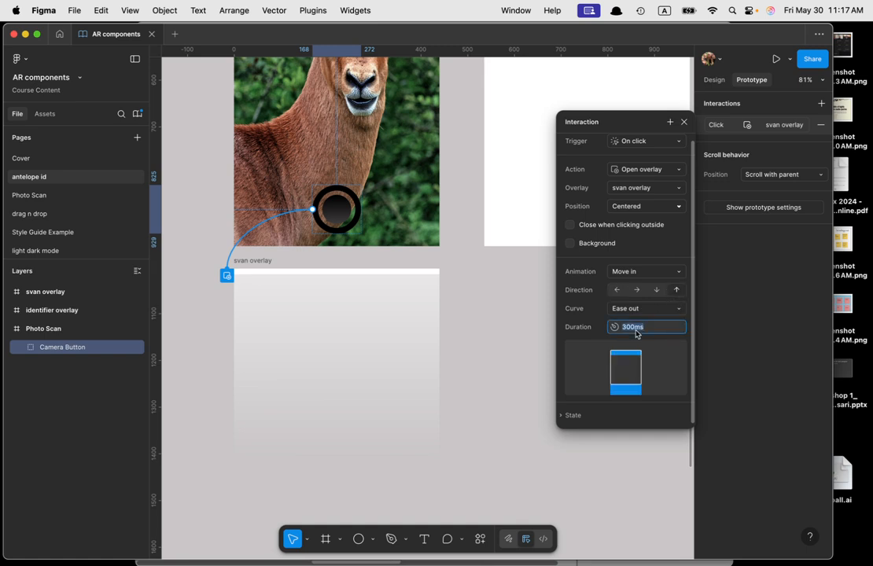
{"action": "type", "text": "800"}
{"action": "left_click", "coordinate": [653, 308]}
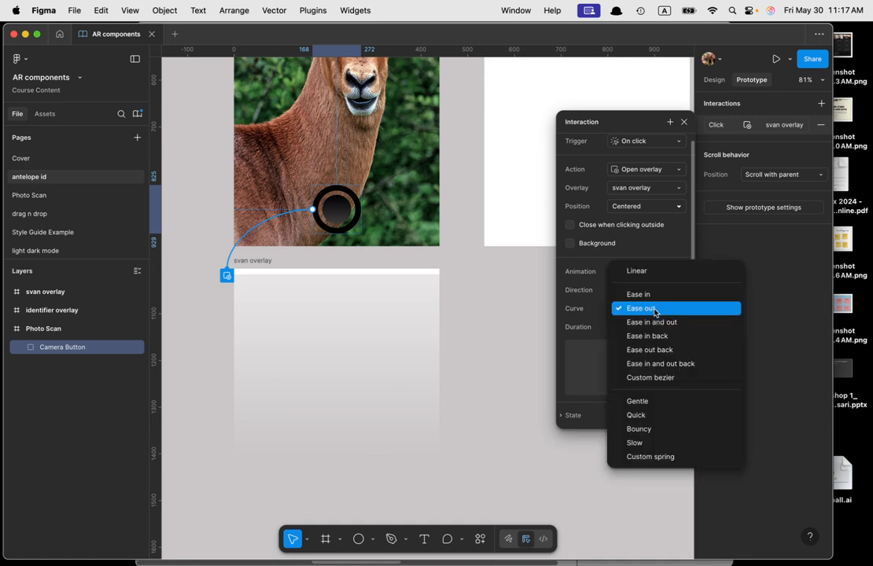
{"action": "left_click", "coordinate": [662, 323]}
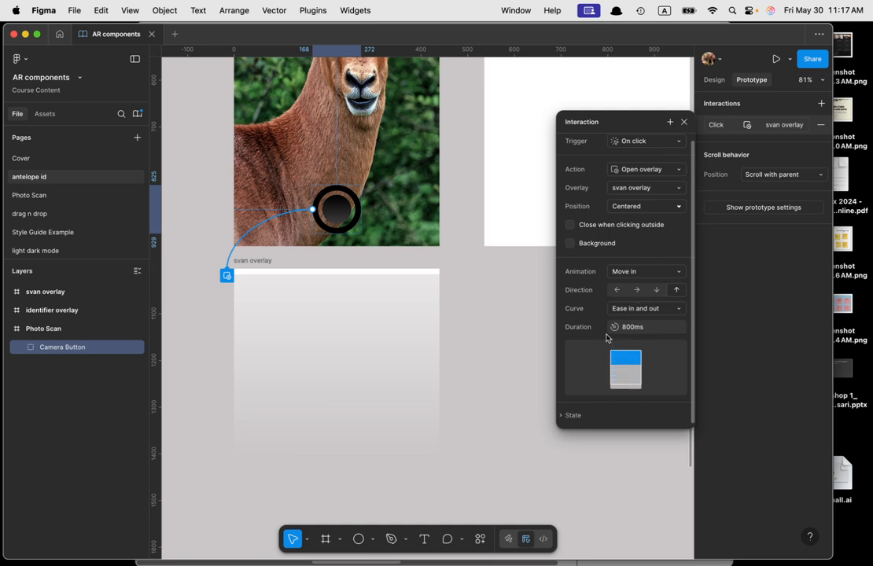
{"action": "left_click", "coordinate": [684, 123]}
- Check the available prototype device sizes and the dimensions of the identifier overlay frame
{"action": "scroll", "coordinate": [218, 199], "scroll_direction": "up", "scroll_amount": 10}
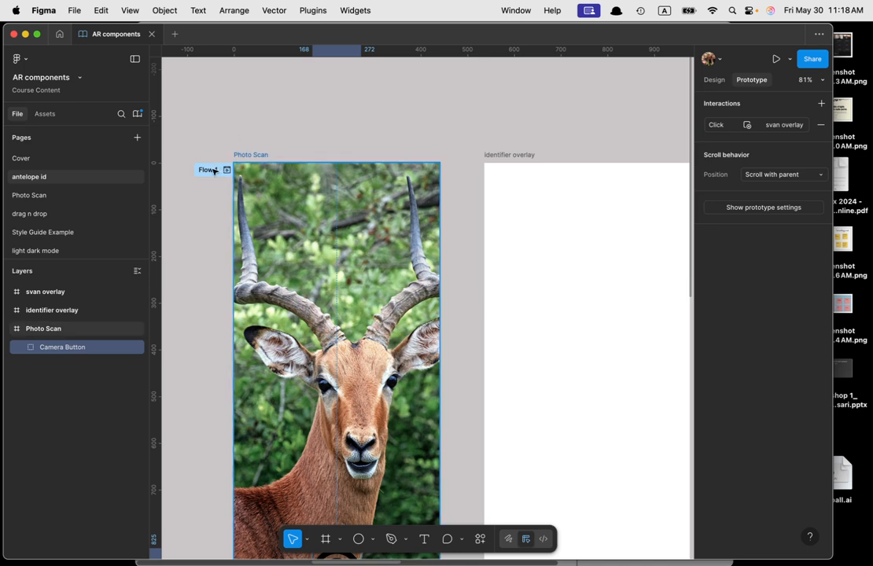
{"action": "left_click", "coordinate": [209, 173]}
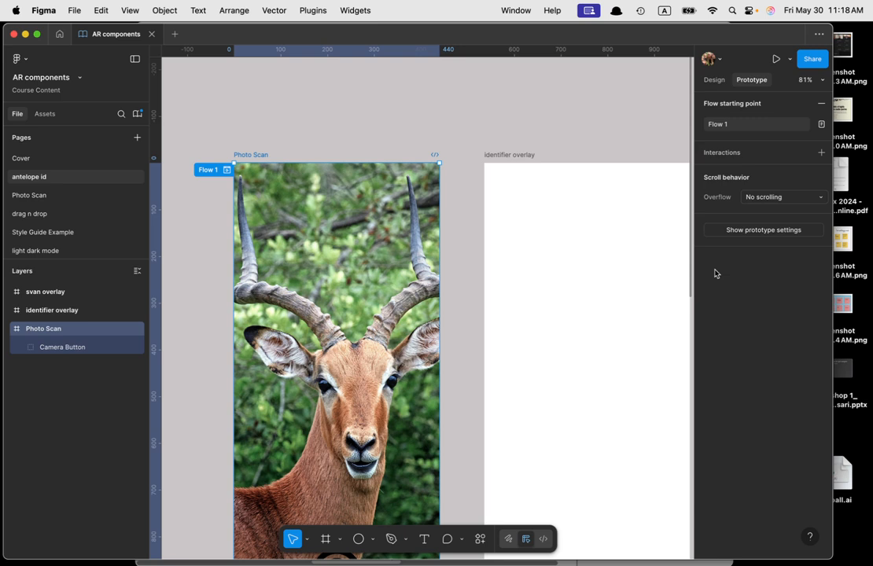
{"action": "left_click", "coordinate": [777, 233]}
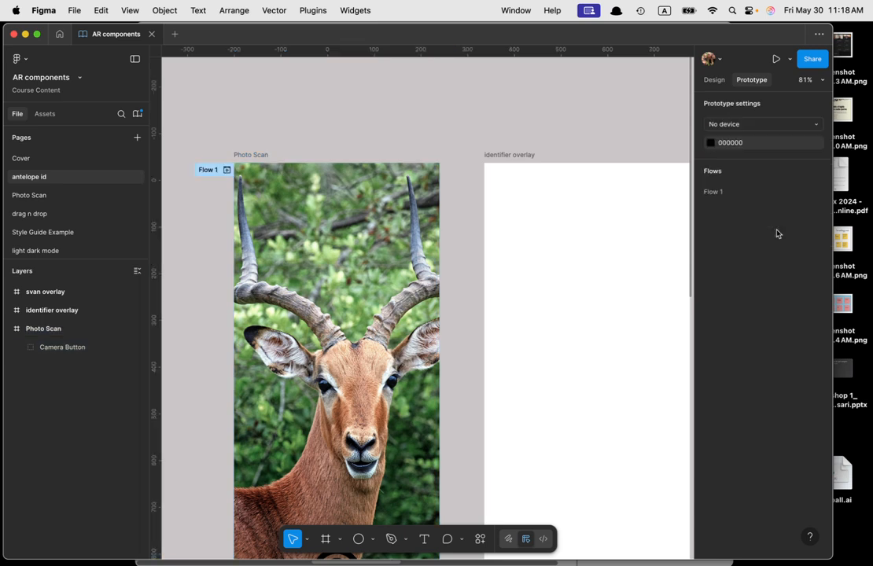
{"action": "left_click", "coordinate": [755, 128]}
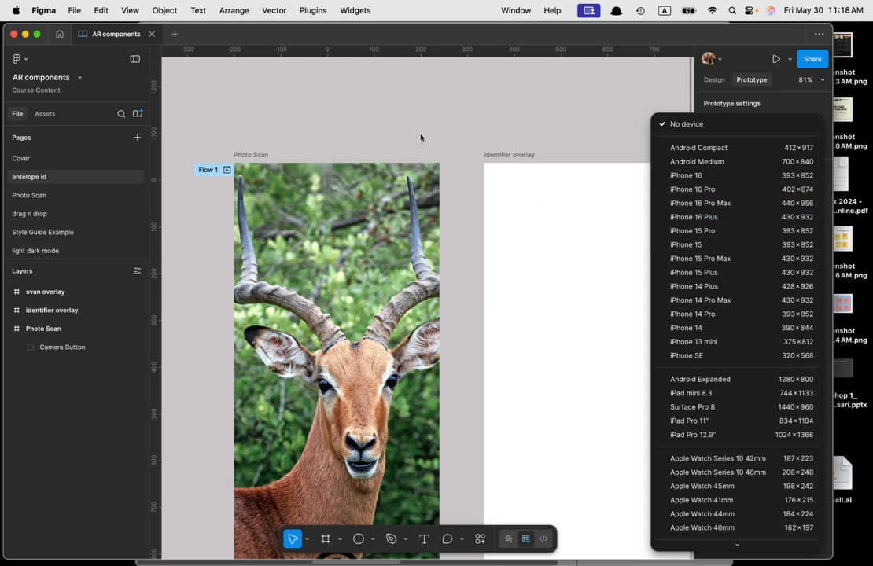
{"action": "left_click", "coordinate": [492, 155]}
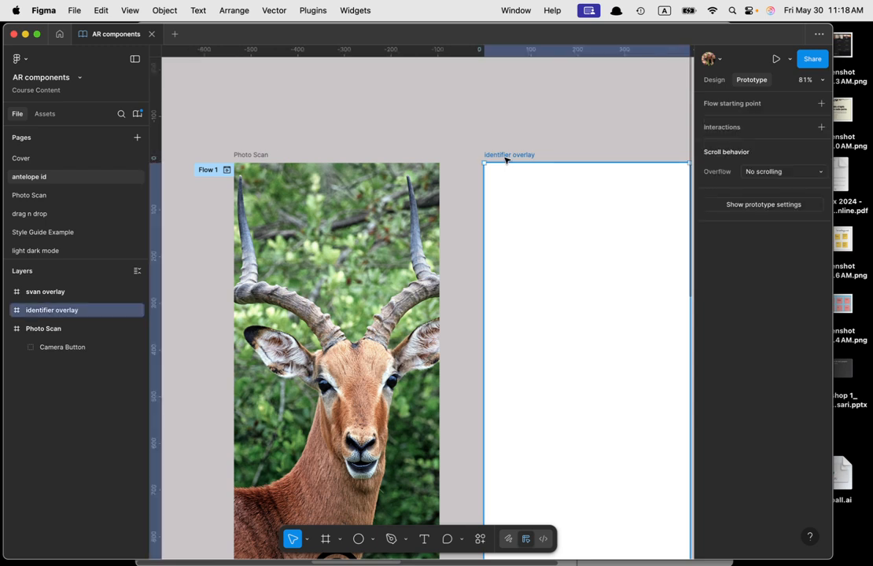
{"action": "left_click", "coordinate": [715, 81]}
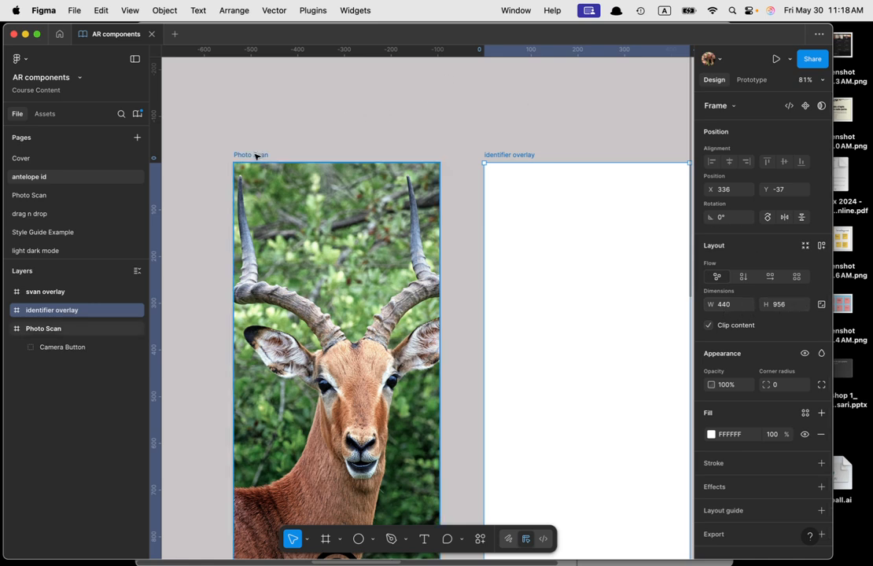
{"action": "left_click", "coordinate": [751, 81]}
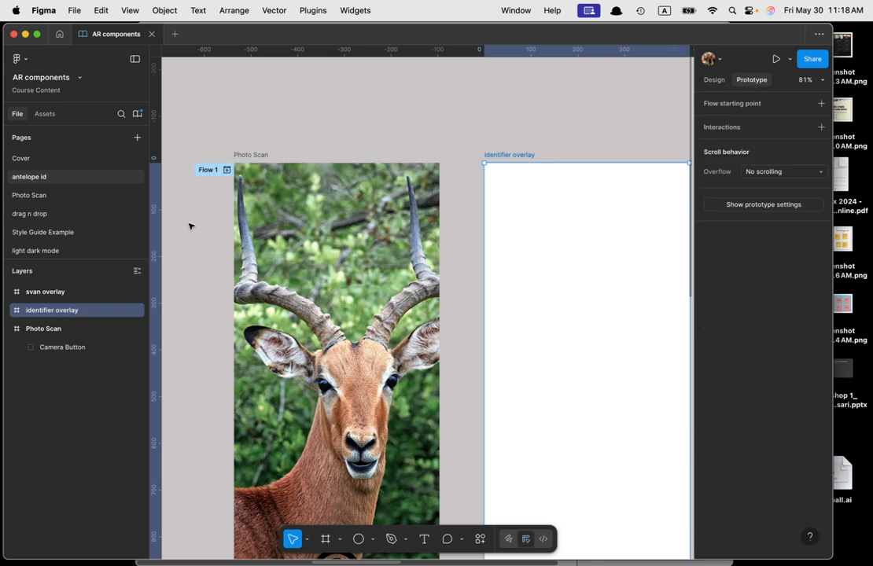
- Set the prototype device for Flow 1 to iPhone 16 Pro Max
{"action": "left_click", "coordinate": [209, 170]}
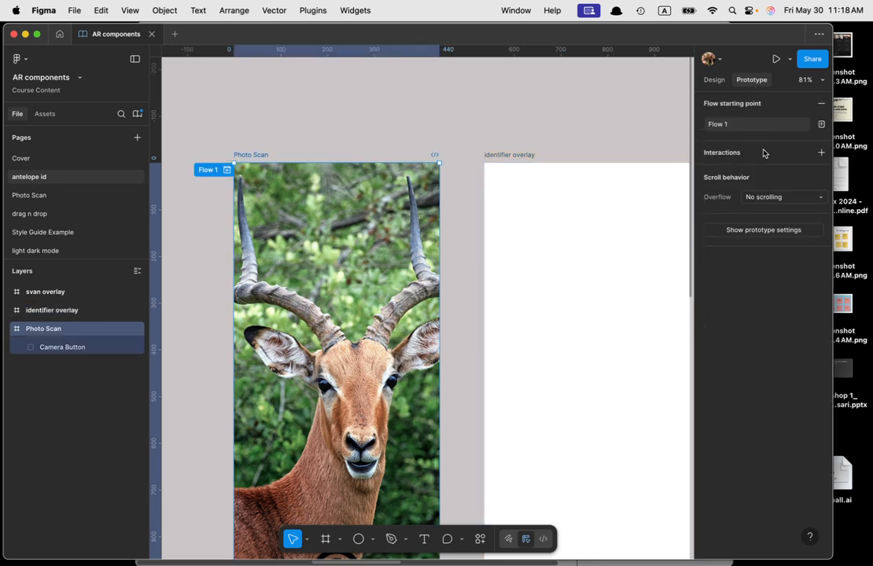
{"action": "left_click", "coordinate": [774, 235]}
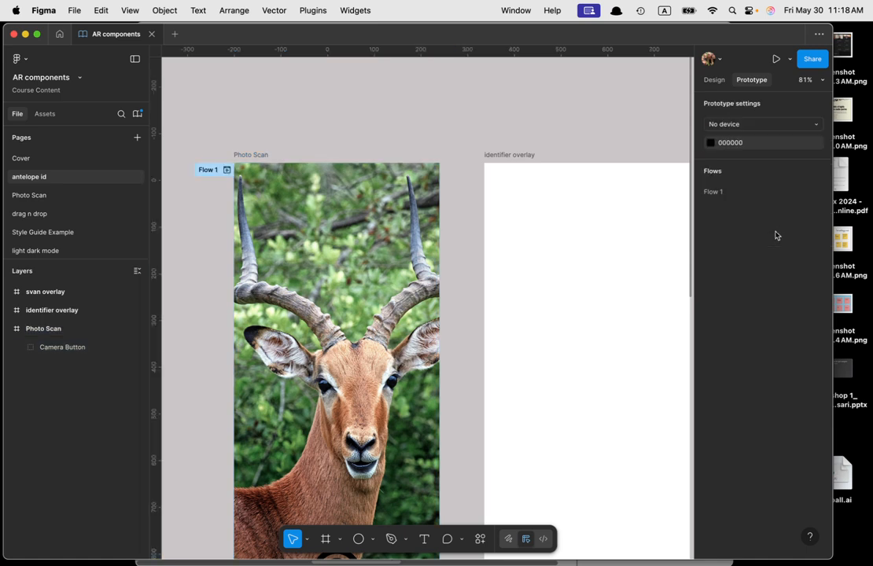
{"action": "left_click", "coordinate": [765, 126]}
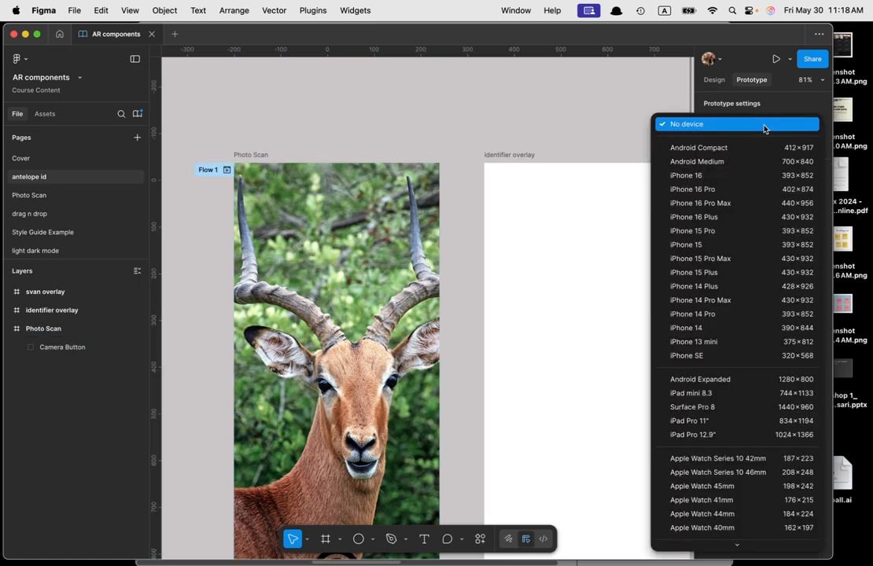
{"action": "left_click", "coordinate": [732, 205]}
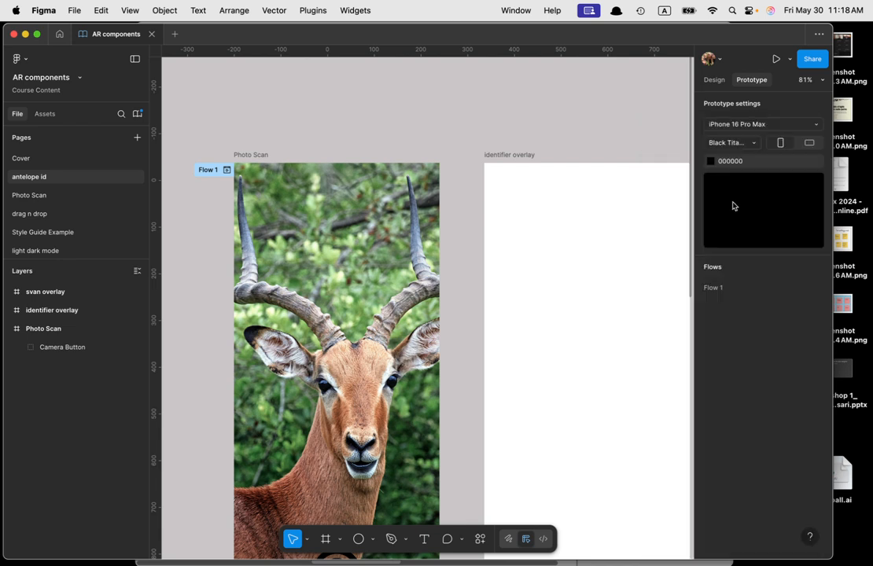
- Preview Flow 1, test the camera button's scan overlay animation, and close the preview
{"action": "scroll", "coordinate": [625, 242], "scroll_direction": "down", "scroll_amount": 1}
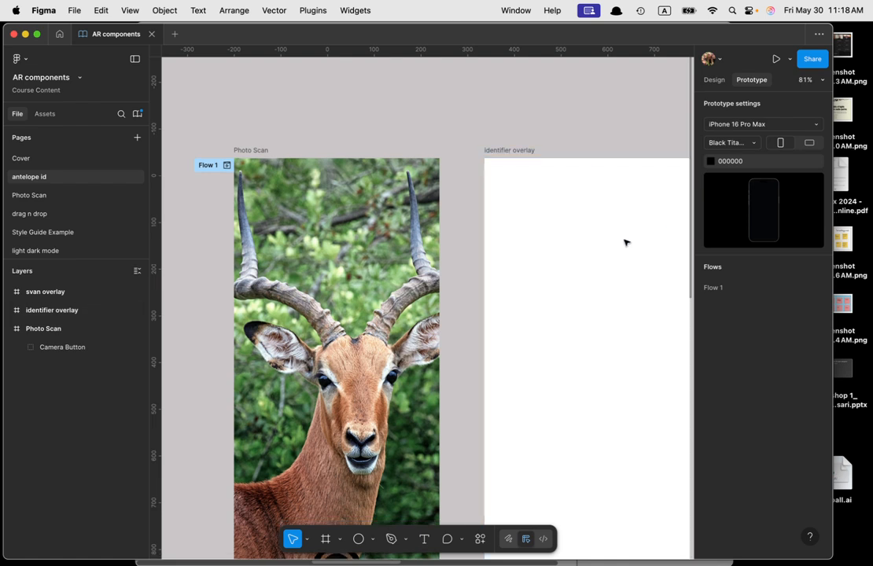
{"action": "left_click", "coordinate": [209, 166]}
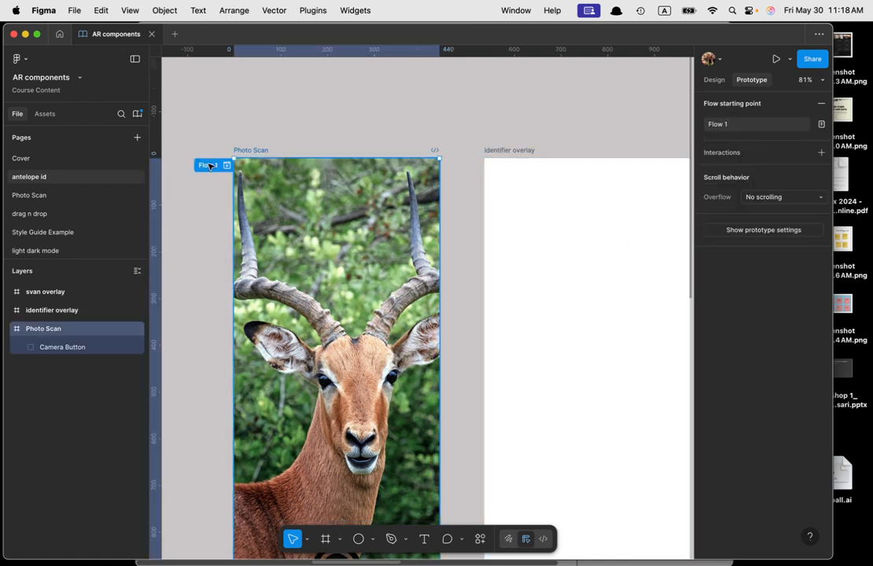
{"action": "left_click", "coordinate": [789, 61]}
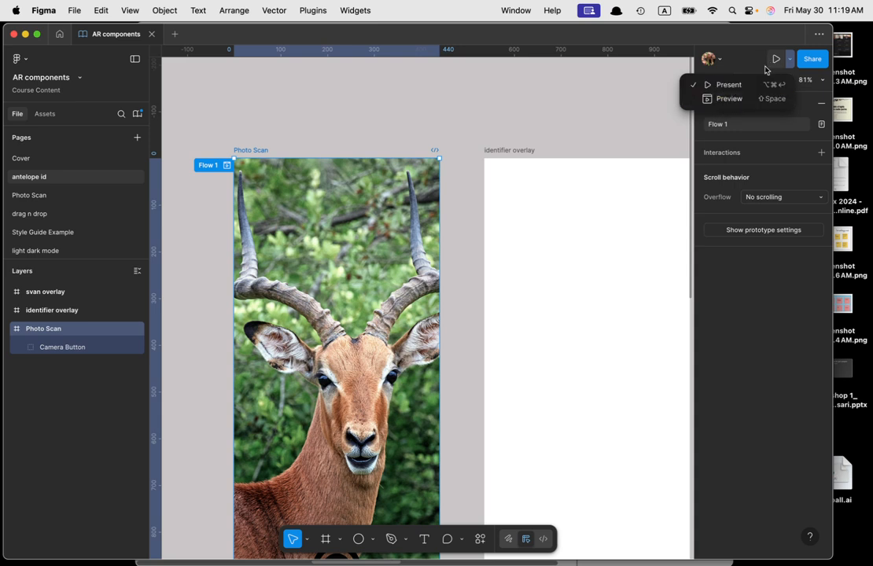
{"action": "left_click", "coordinate": [206, 167]}
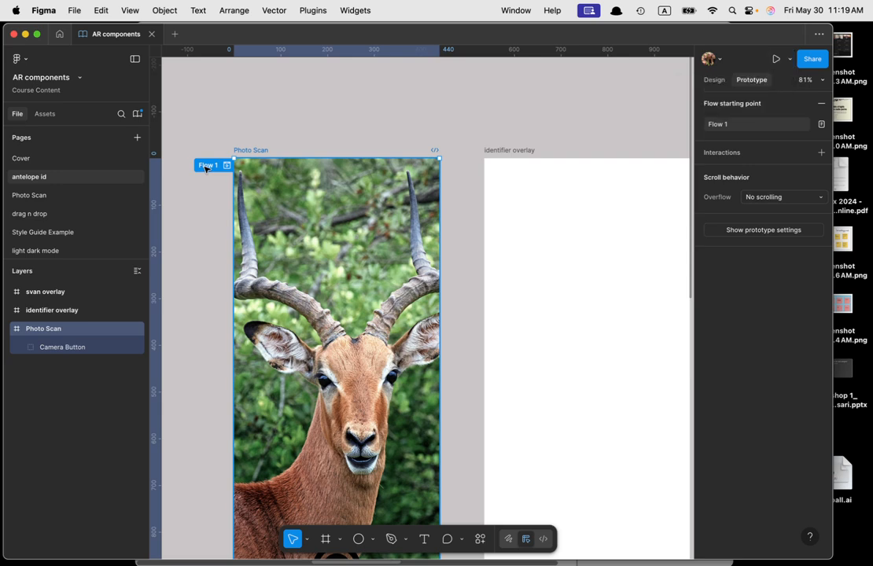
{"action": "left_click", "coordinate": [206, 167]}
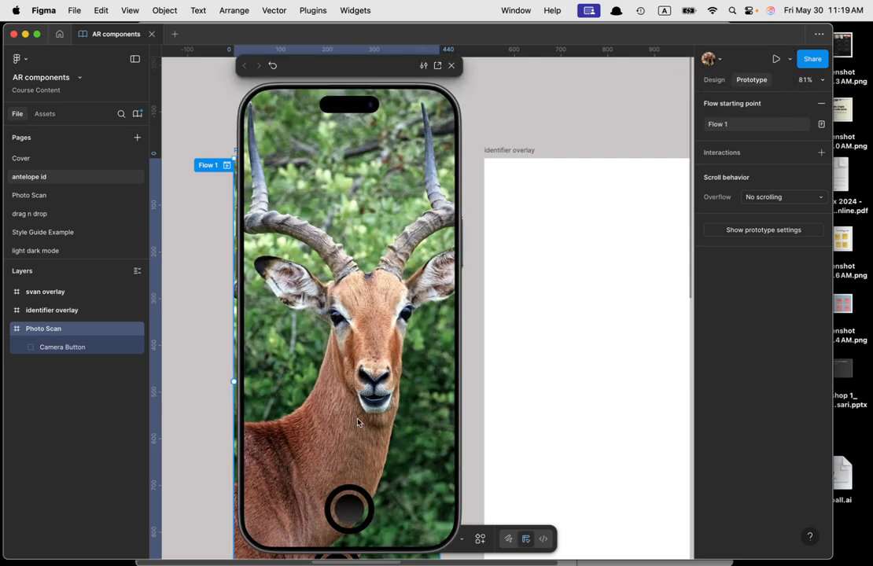
{"action": "left_click", "coordinate": [348, 511]}
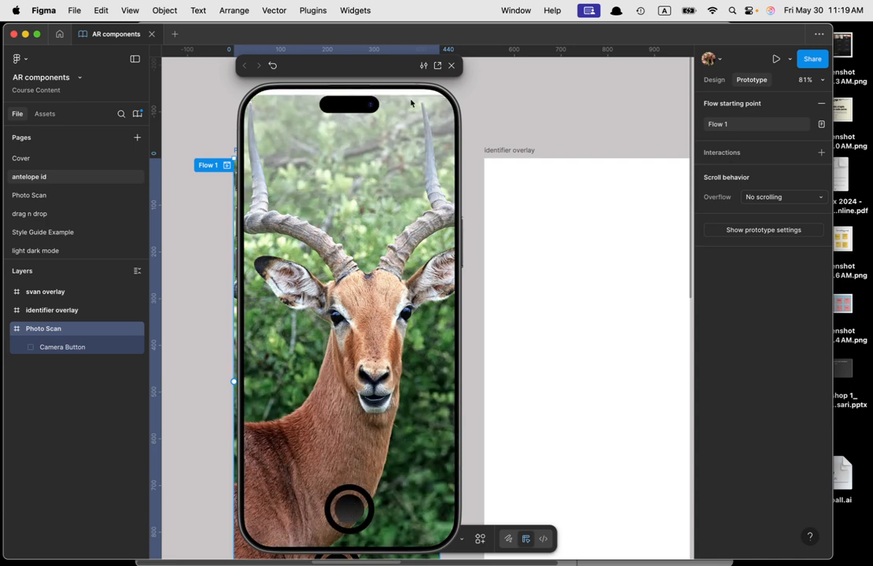
{"action": "left_click", "coordinate": [451, 66]}
{"action": "key", "text": "Escape"}
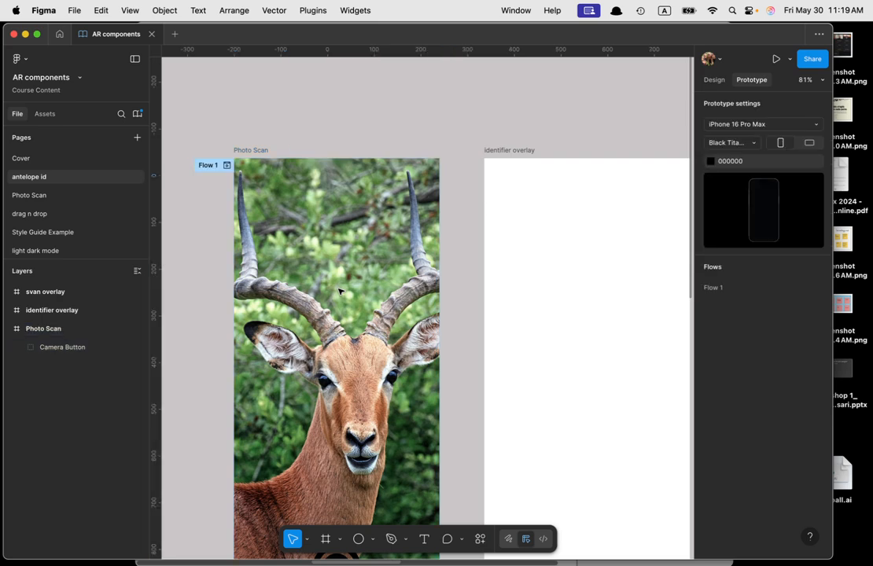
- Move the identifier overlay frame closer to the Photo Scan frame, keeping their upper edges aligned
{"action": "scroll", "coordinate": [340, 291], "scroll_direction": "down", "scroll_amount": 10}
{"action": "left_click", "coordinate": [395, 437]}
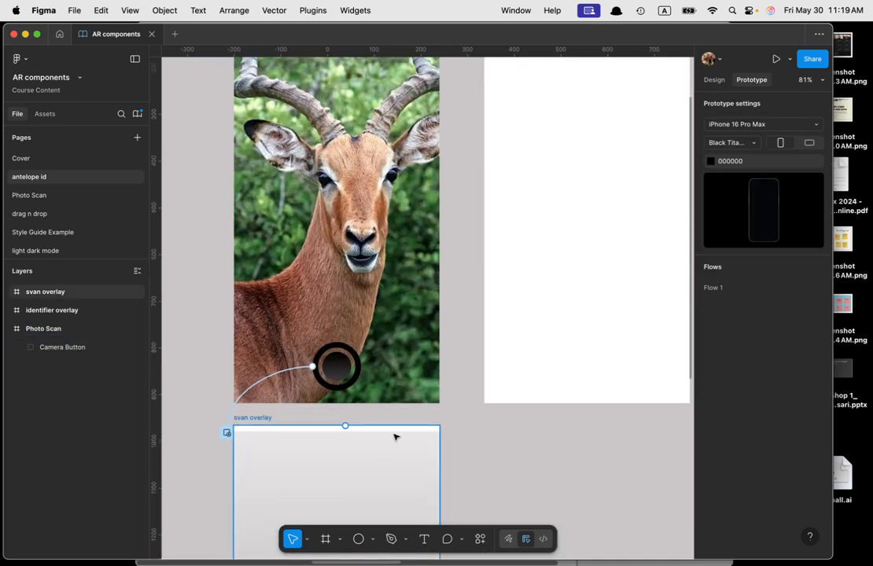
{"action": "scroll", "coordinate": [557, 343], "scroll_direction": "up", "scroll_amount": 10}
{"action": "left_click", "coordinate": [558, 343]}
{"action": "scroll", "coordinate": [555, 330], "scroll_direction": "up", "scroll_amount": 2}
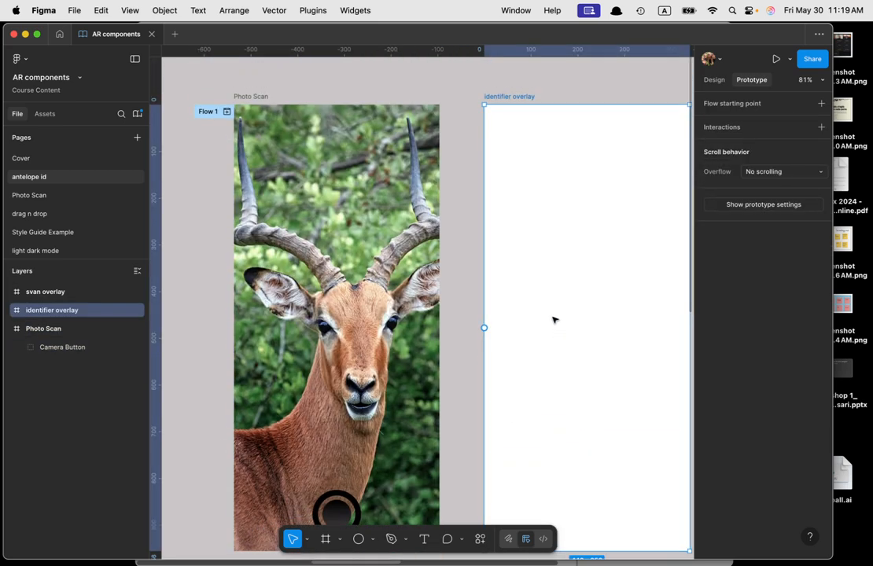
{"action": "left_click_drag", "start_coordinate": [529, 96], "coordinate": [509, 97]}
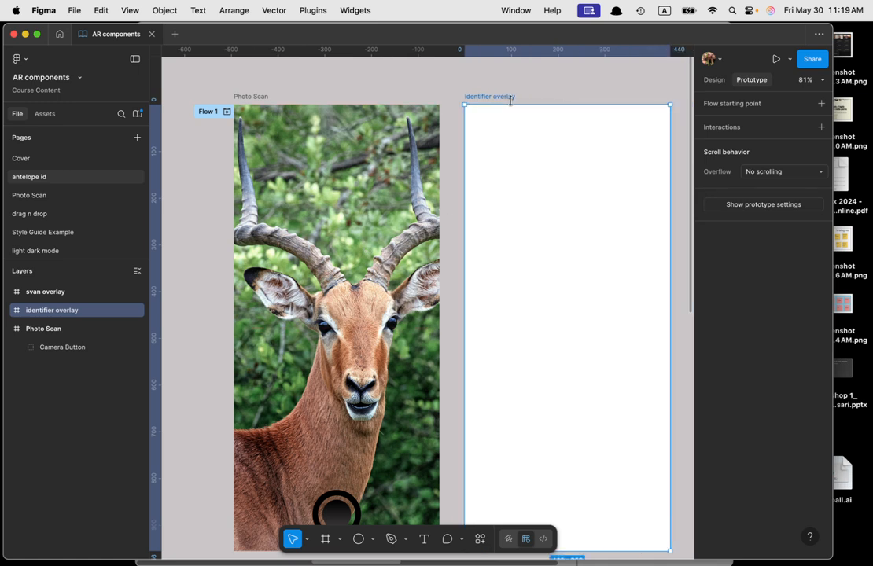
- Place the identifier overlay frame exactly over the Photo Scan frame and hide its white fill
{"action": "left_click", "coordinate": [711, 80]}
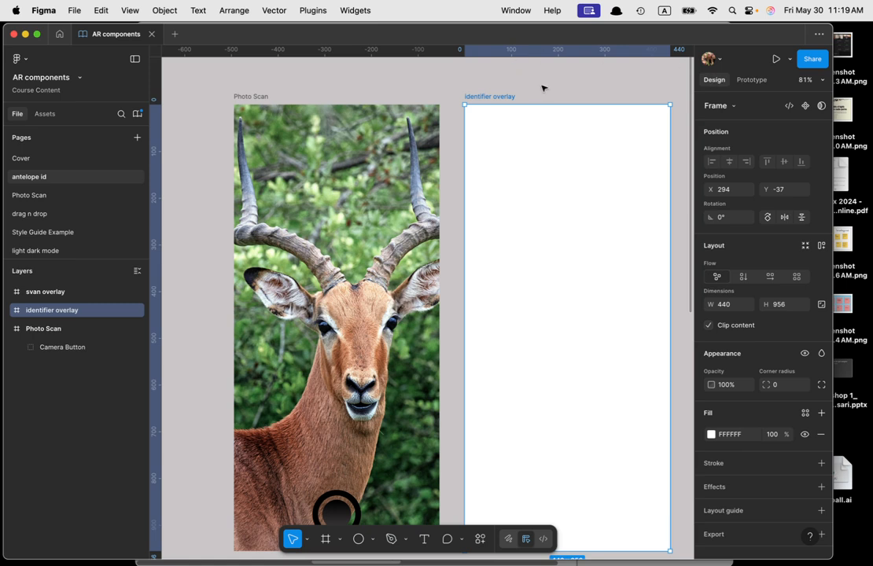
{"action": "left_click_drag", "start_coordinate": [508, 97], "coordinate": [278, 99]}
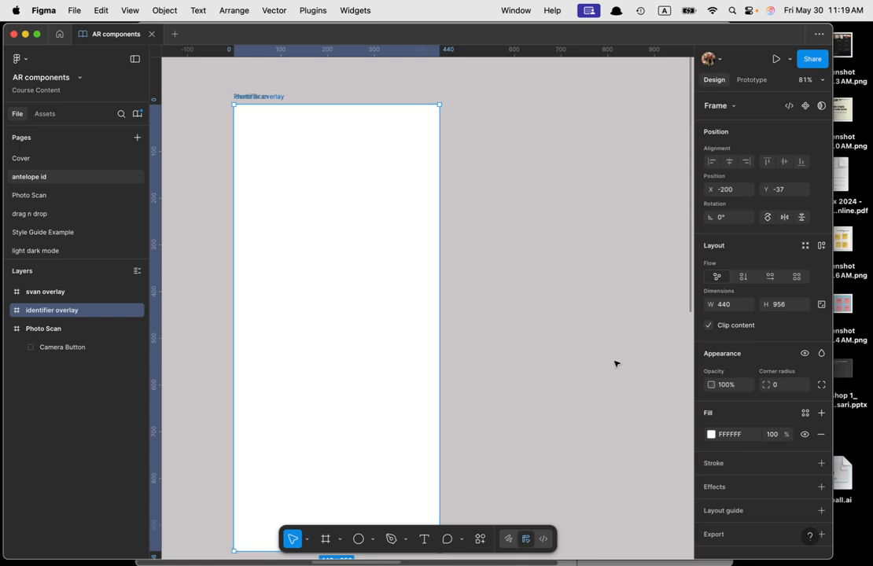
{"action": "left_click", "coordinate": [804, 435]}
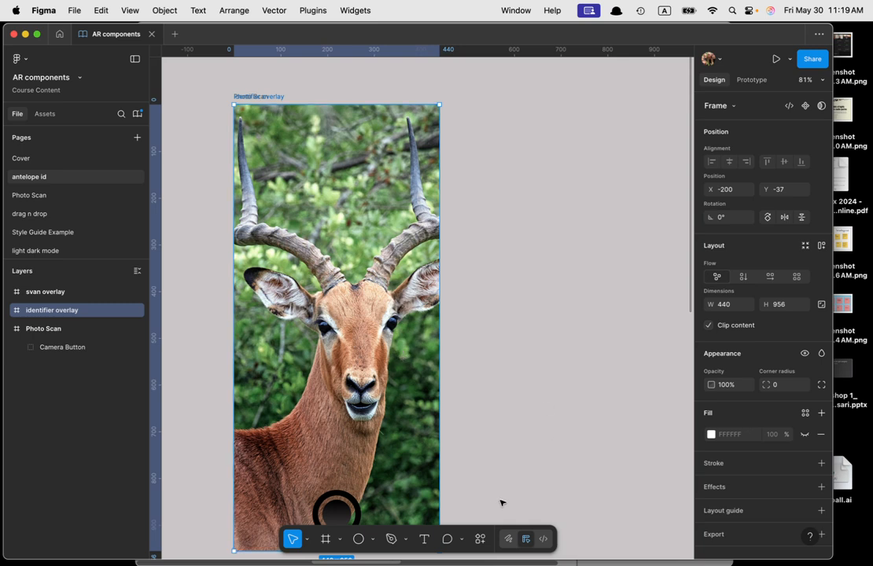
{"action": "left_click", "coordinate": [360, 540]}
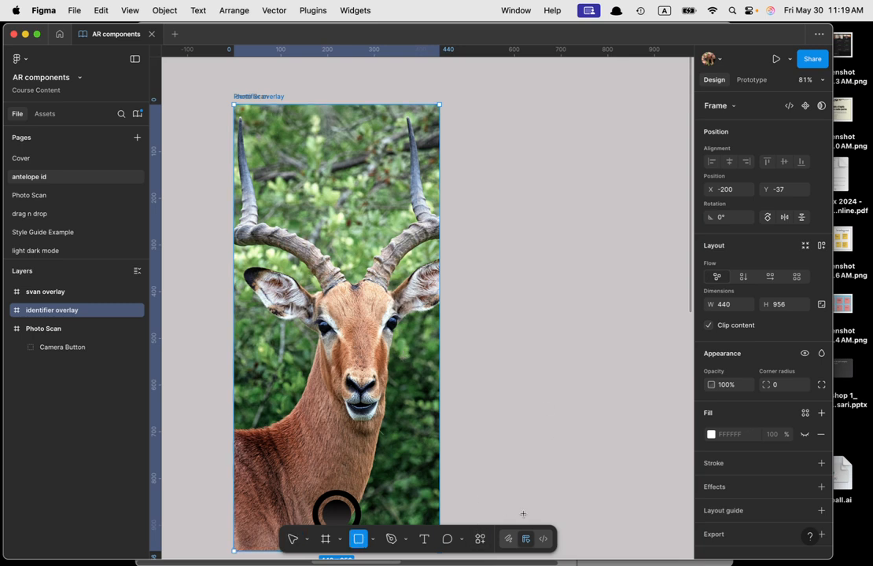
{"action": "left_click", "coordinate": [373, 541]}
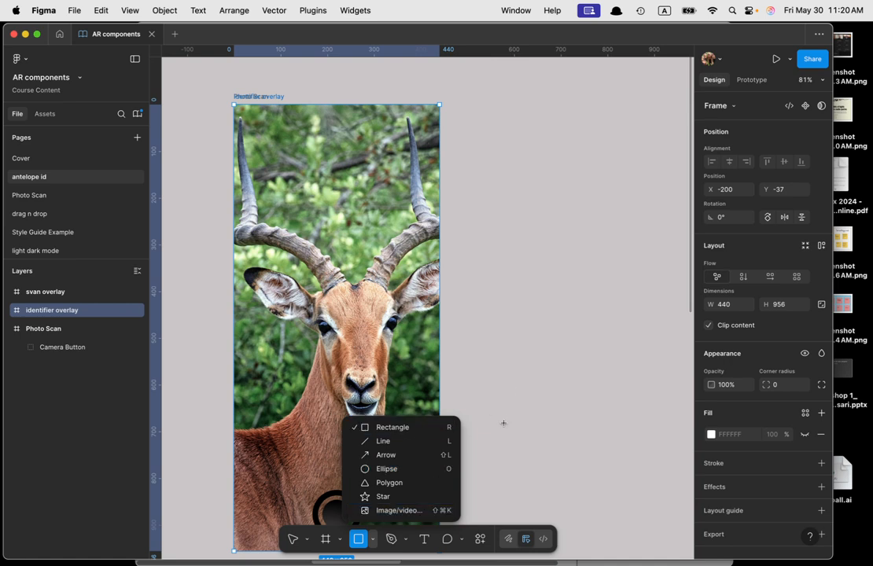
{"action": "left_click", "coordinate": [511, 325]}
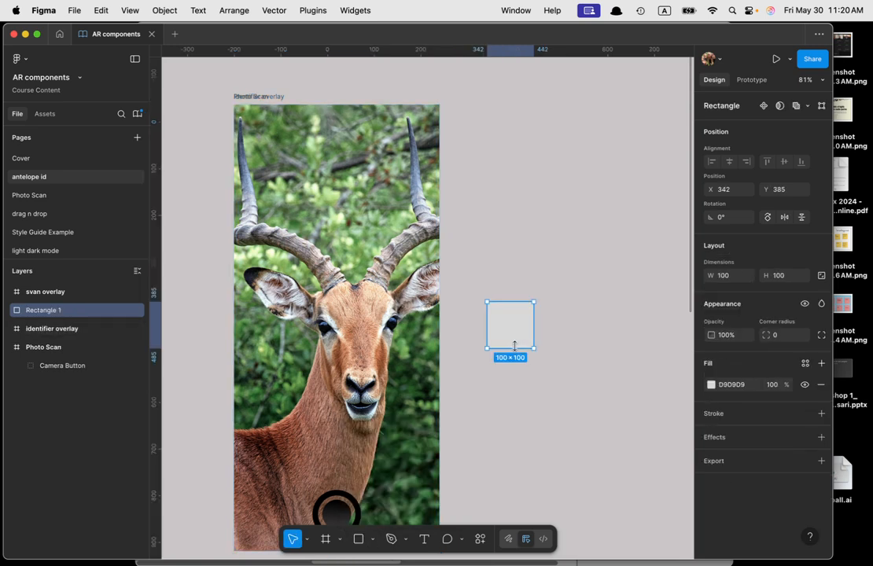
{"action": "key", "text": "BackSpace"}
- Draw rectangles in the identifier overlay over the left ear (about 171 × 152), the muzzle (about 141 × 126) and the right horn (about 137 × 289)
{"action": "key", "text": "r"}
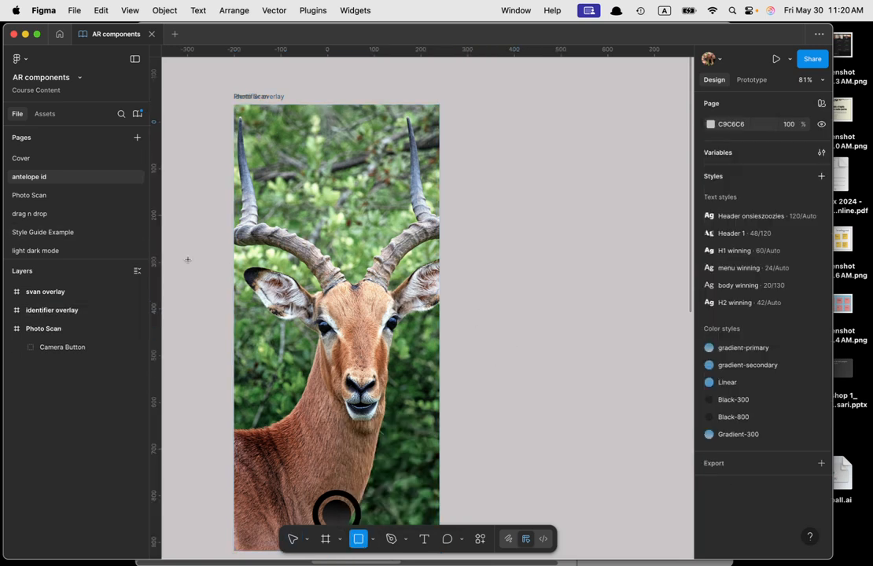
{"action": "left_click_drag", "start_coordinate": [239, 259], "coordinate": [318, 330]}
{"action": "key", "text": "r"}
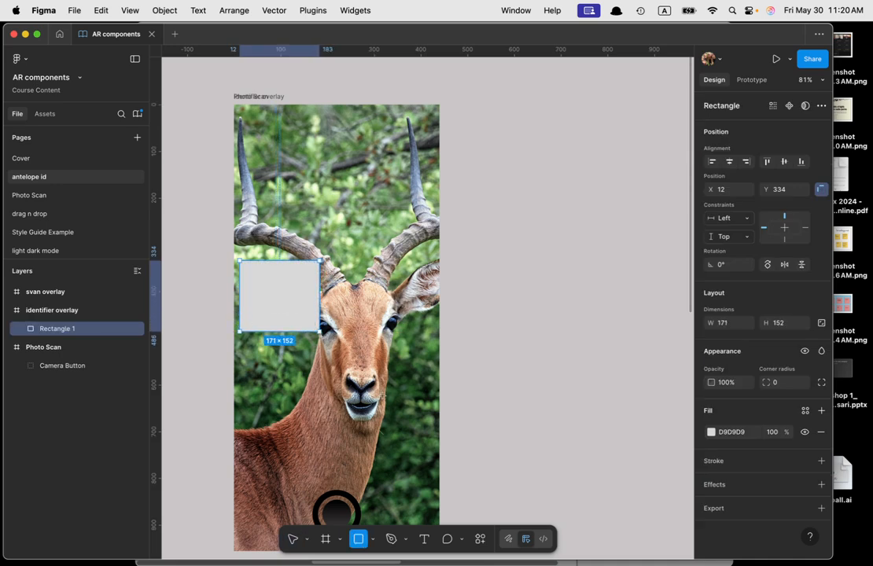
{"action": "left_click_drag", "start_coordinate": [329, 368], "coordinate": [396, 427]}
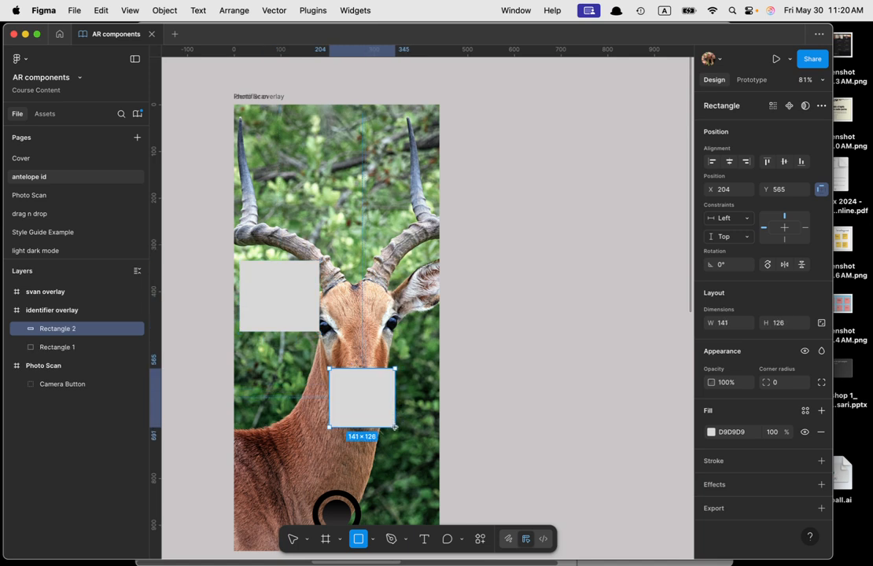
{"action": "key", "text": "r"}
{"action": "left_click_drag", "start_coordinate": [378, 111], "coordinate": [433, 246]}
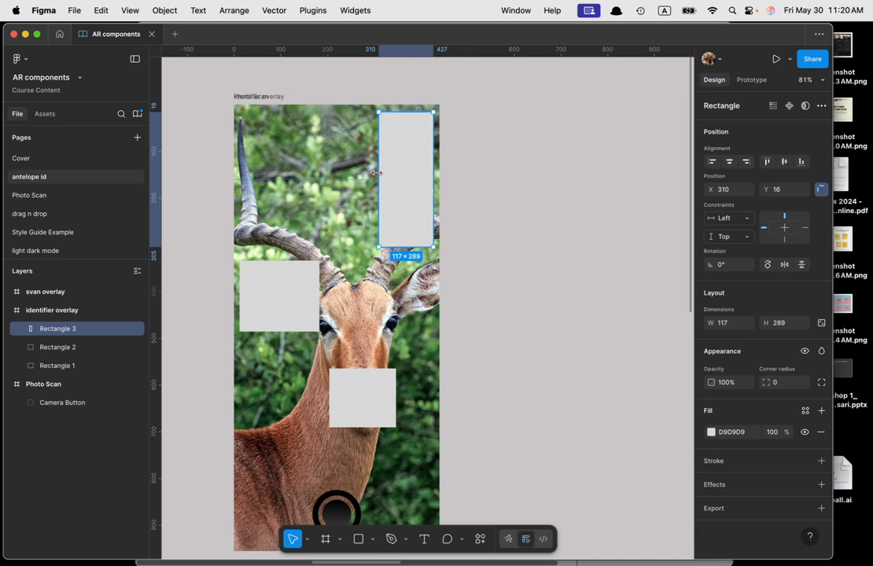
{"action": "left_click_drag", "start_coordinate": [377, 172], "coordinate": [368, 177]}
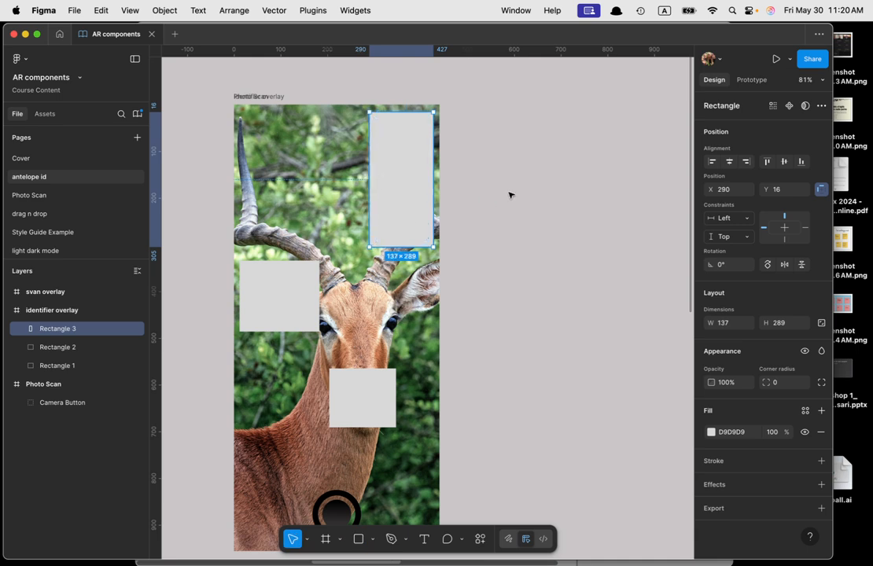
- Hide the fill of all three rectangles and add an inside stroke with a weight of 8
{"action": "left_click", "coordinate": [296, 298], "text": "shift"}
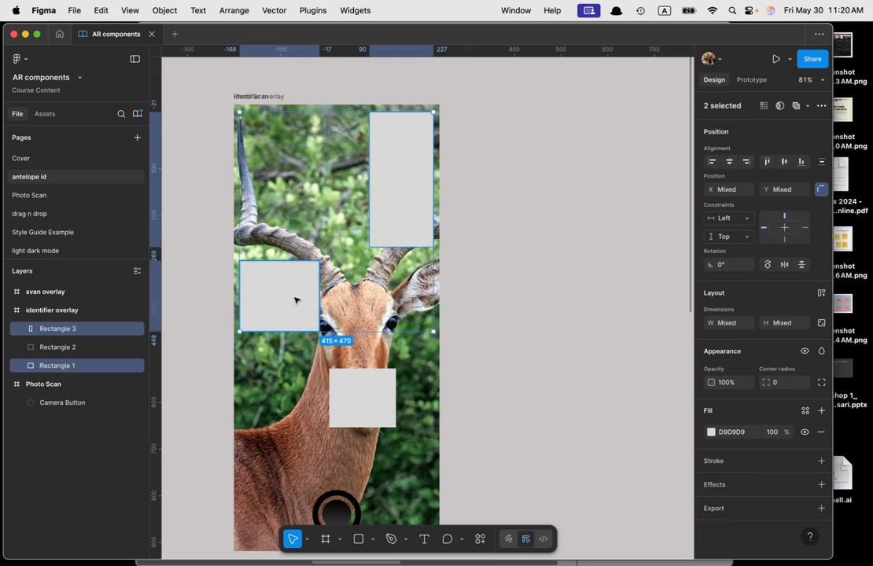
{"action": "left_click", "coordinate": [352, 422], "text": "shift"}
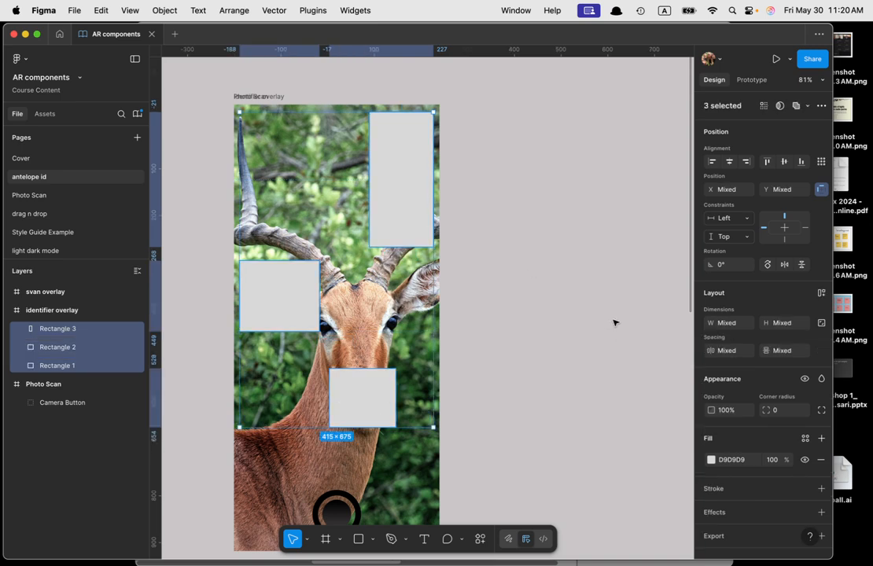
{"action": "left_click", "coordinate": [804, 459]}
{"action": "left_click", "coordinate": [743, 489]}
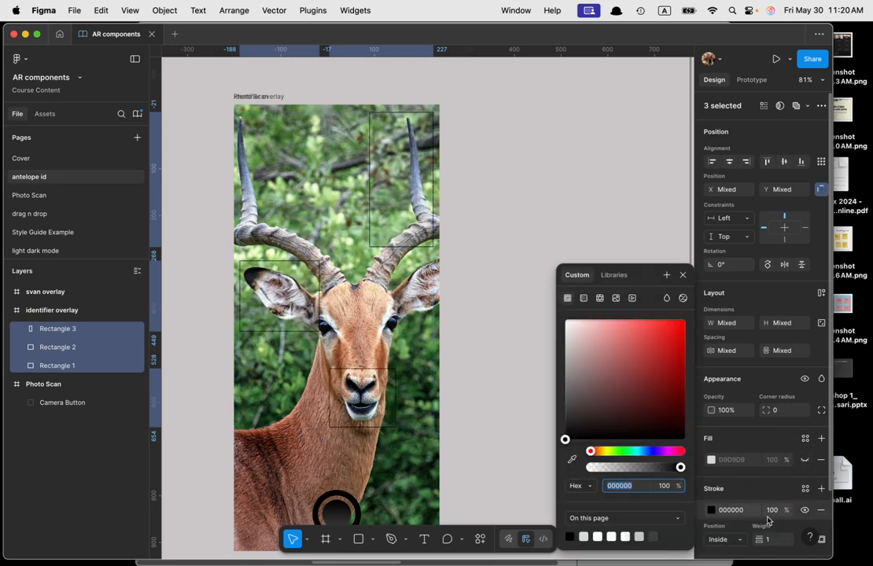
{"action": "left_click", "coordinate": [773, 541]}
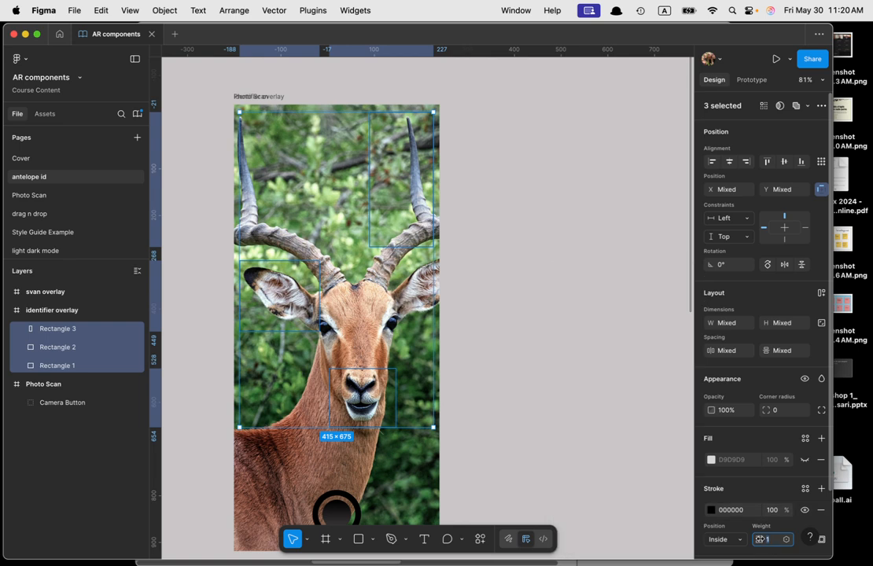
{"action": "type", "text": "8"}
{"action": "key", "text": "Return"}
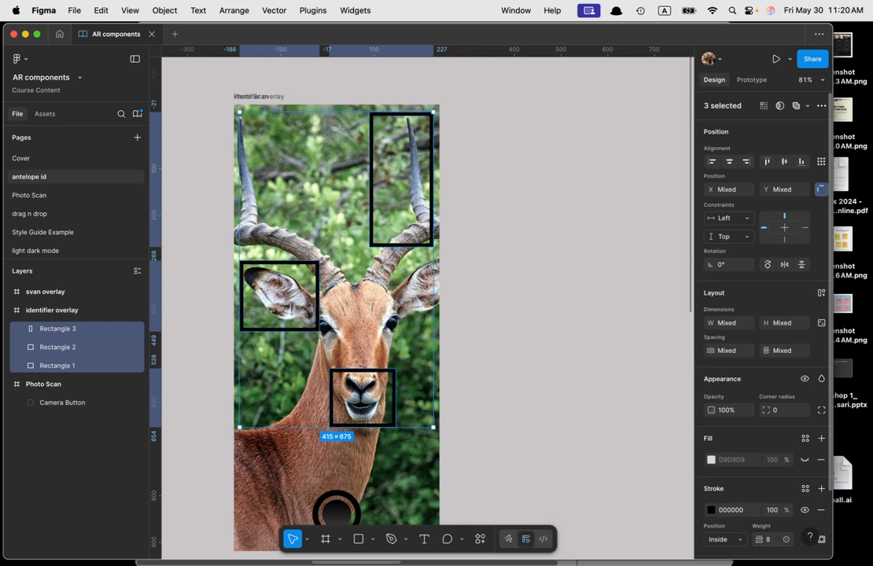
- Set the stroke of the three rectangles to weight 12 and colour FFFFFF
{"action": "left_click", "coordinate": [770, 544]}
{"action": "type", "text": "12"}
{"action": "key", "text": "Return"}
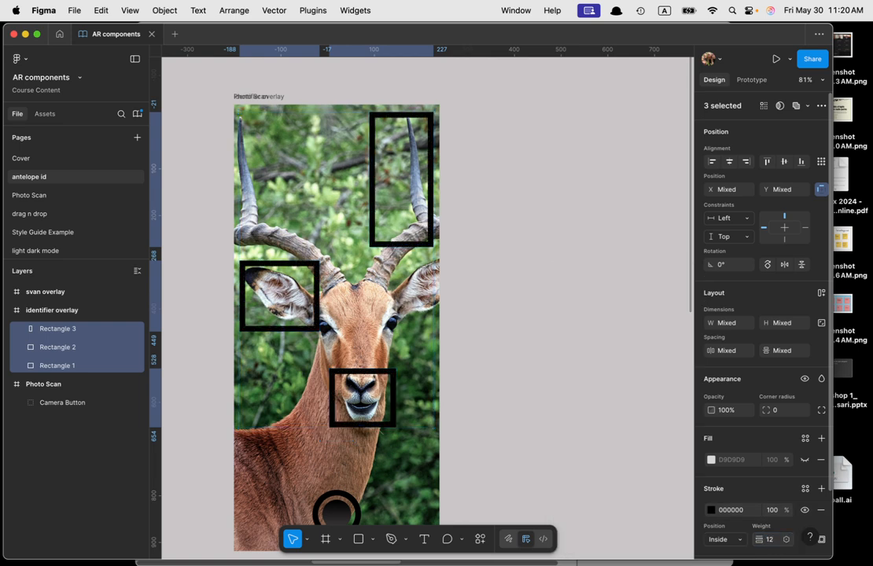
{"action": "left_click", "coordinate": [731, 510]}
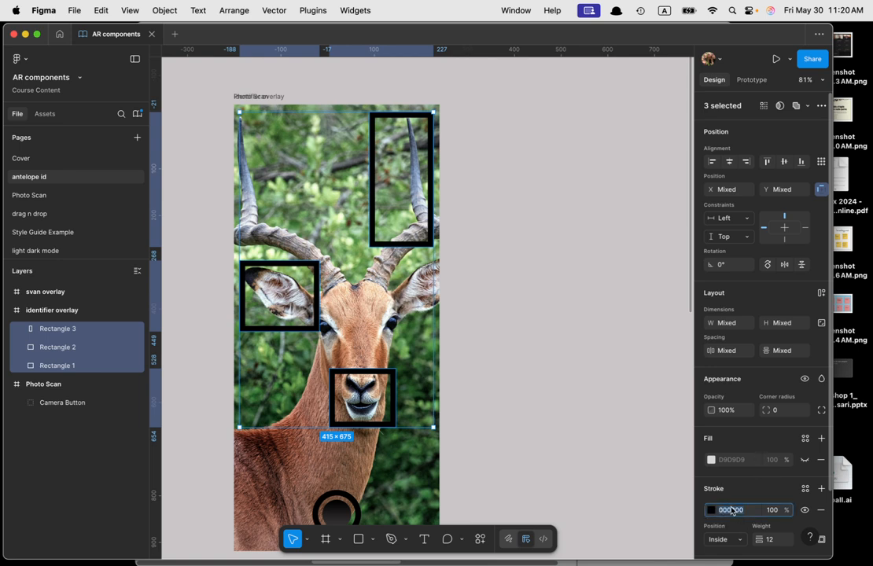
{"action": "type", "text": "ffffff"}
{"action": "key", "text": "Tab"}
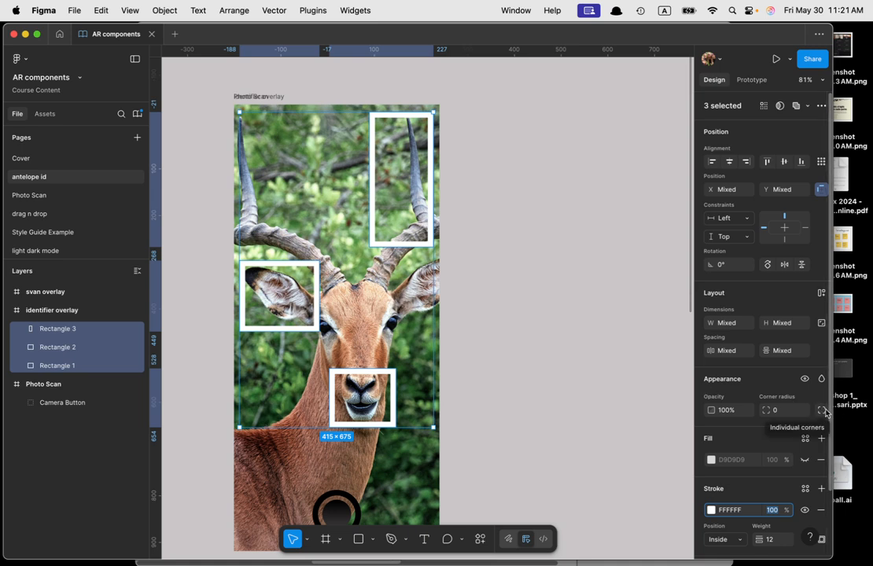
- Round the corners of the three rectangles with a radius of 40
{"action": "left_click", "coordinate": [775, 411]}
{"action": "type", "text": "40"}
{"action": "key", "text": "Tab"}
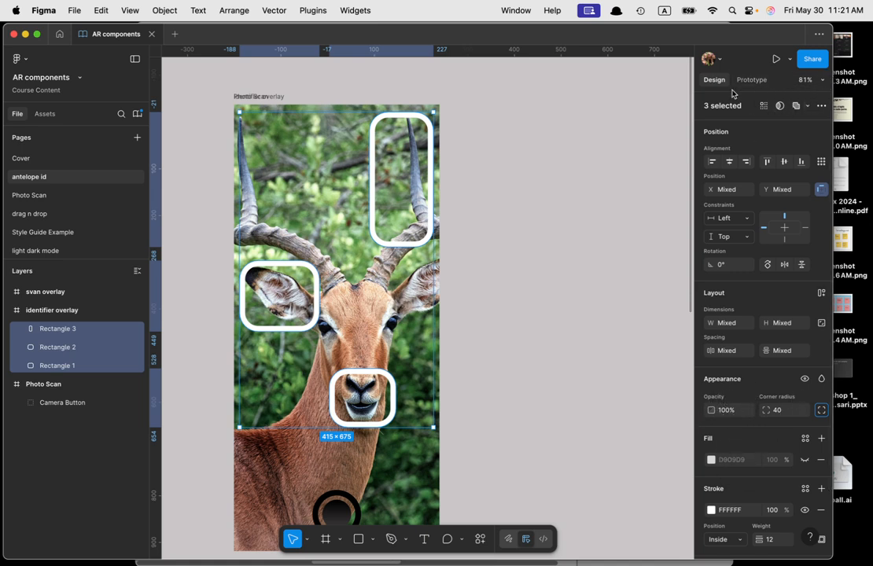
- Toggle the design property labels off and back on
{"action": "left_click", "coordinate": [806, 79]}
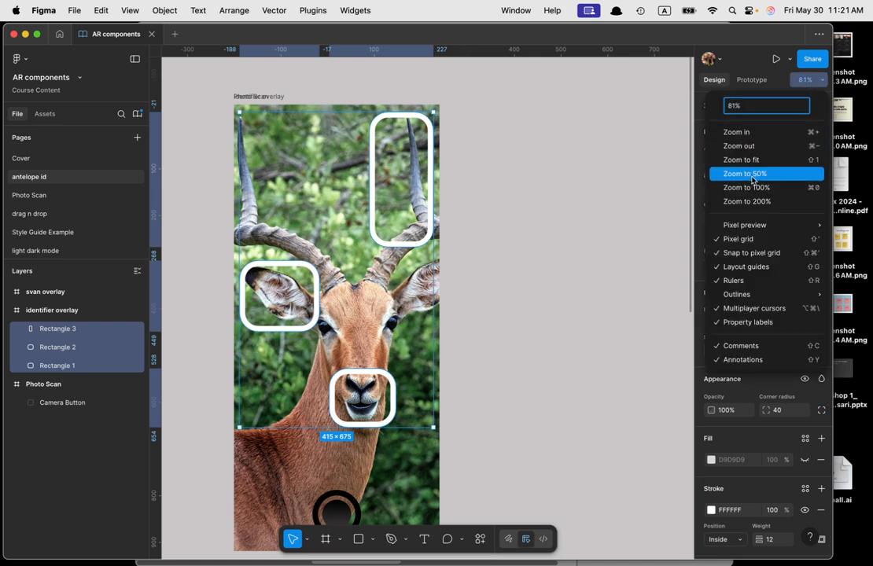
{"action": "left_click", "coordinate": [822, 81]}
{"action": "left_click", "coordinate": [824, 83]}
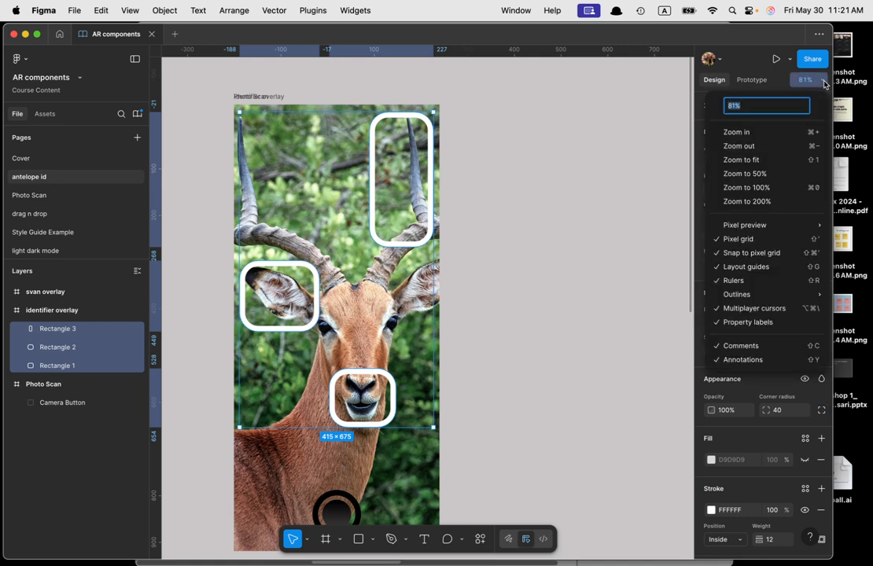
{"action": "mouse_move", "coordinate": [760, 296]}
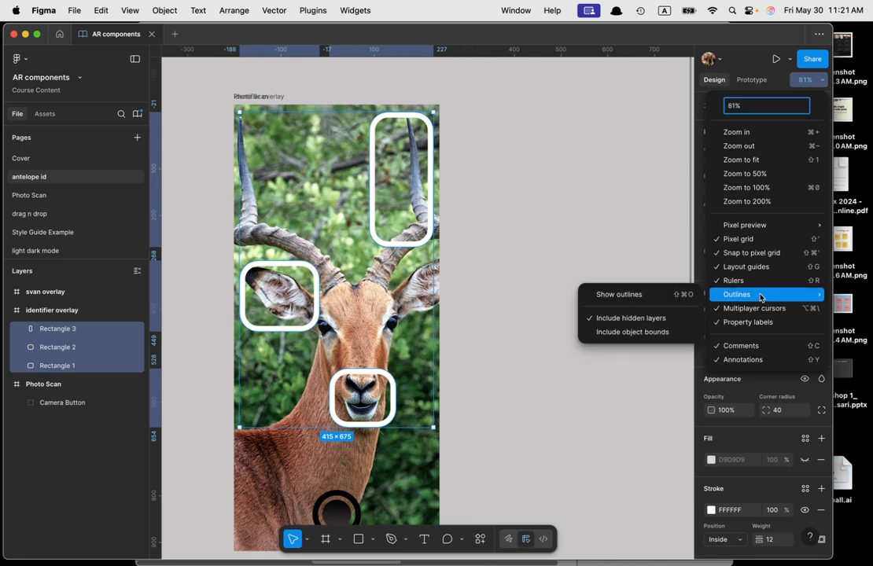
{"action": "left_click", "coordinate": [731, 322]}
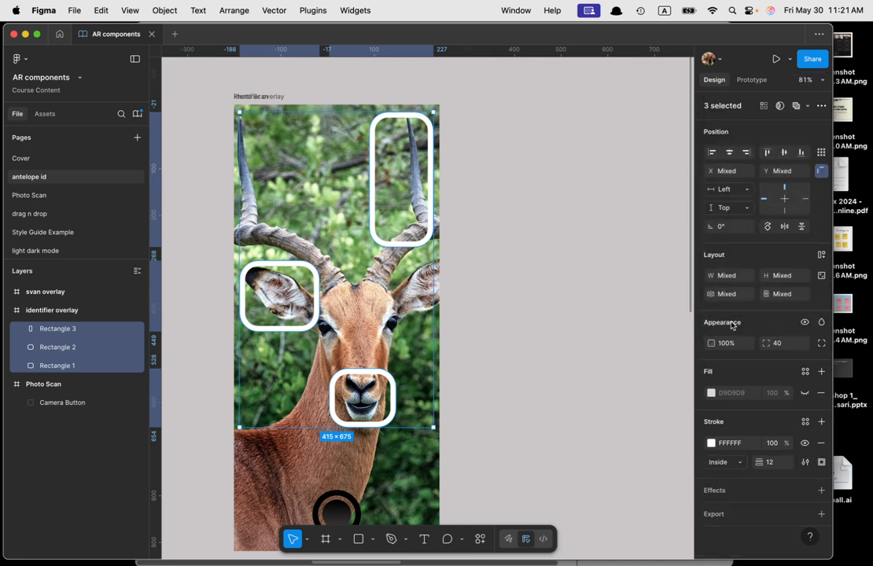
{"action": "left_click", "coordinate": [822, 81]}
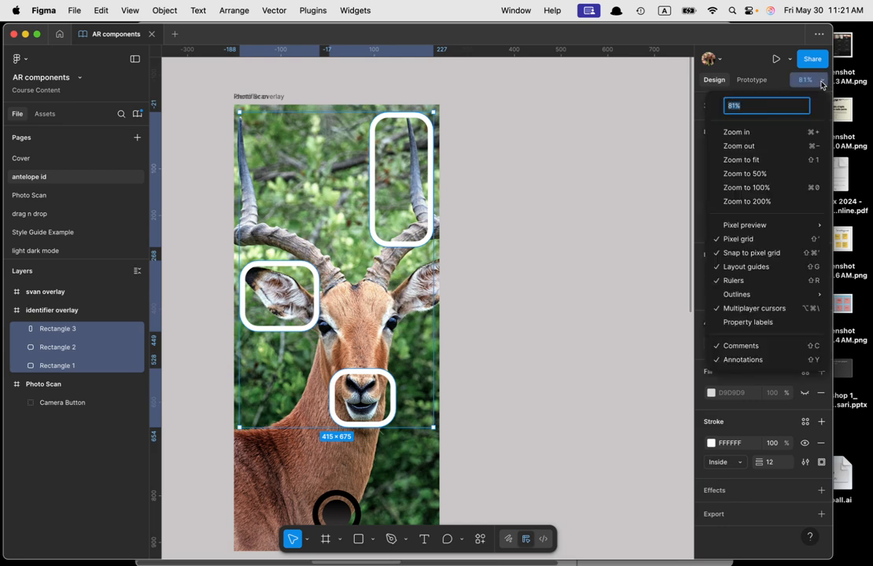
{"action": "left_click", "coordinate": [752, 323]}
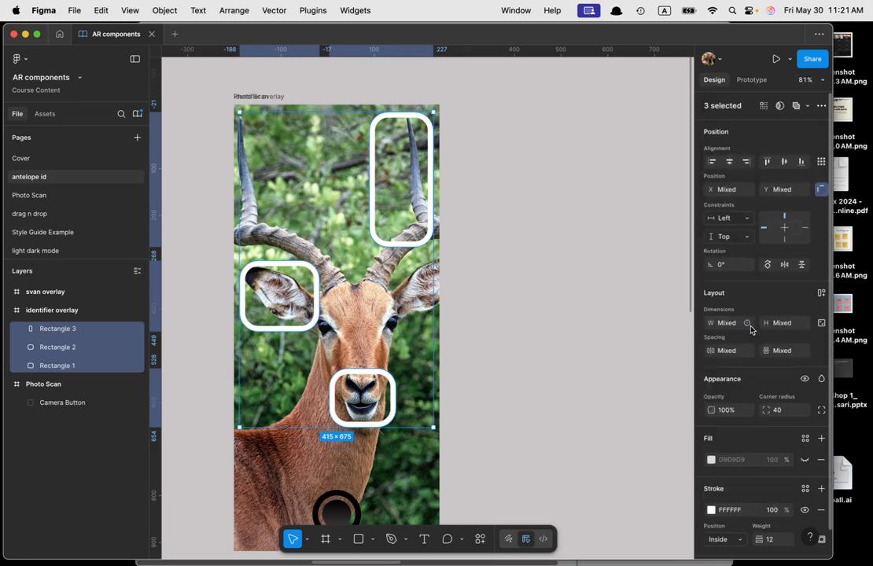
{"action": "scroll", "coordinate": [801, 424], "scroll_direction": "down", "scroll_amount": 4}
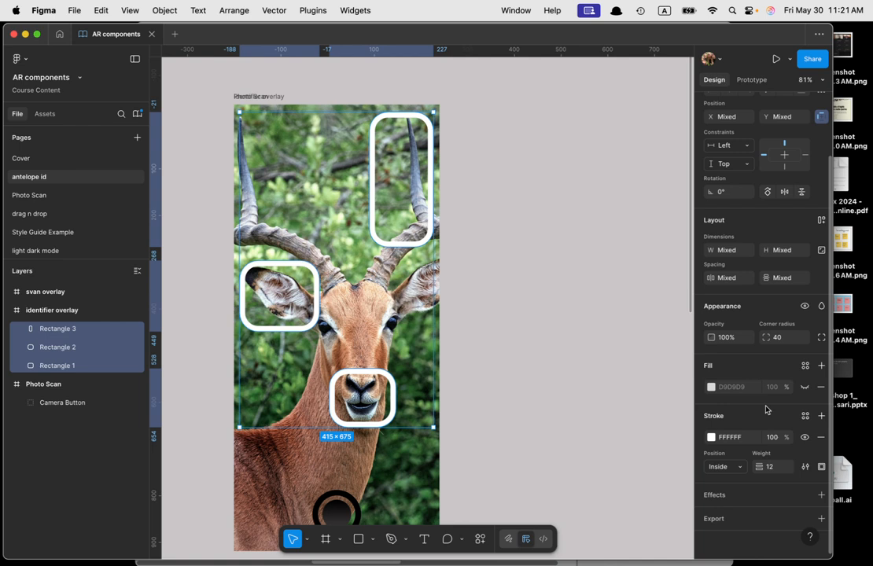
- Draw a block of about 60 × 58 over the middle of the horn outline's lower edge and duplicate it over the upper edge
{"action": "left_click", "coordinate": [624, 335]}
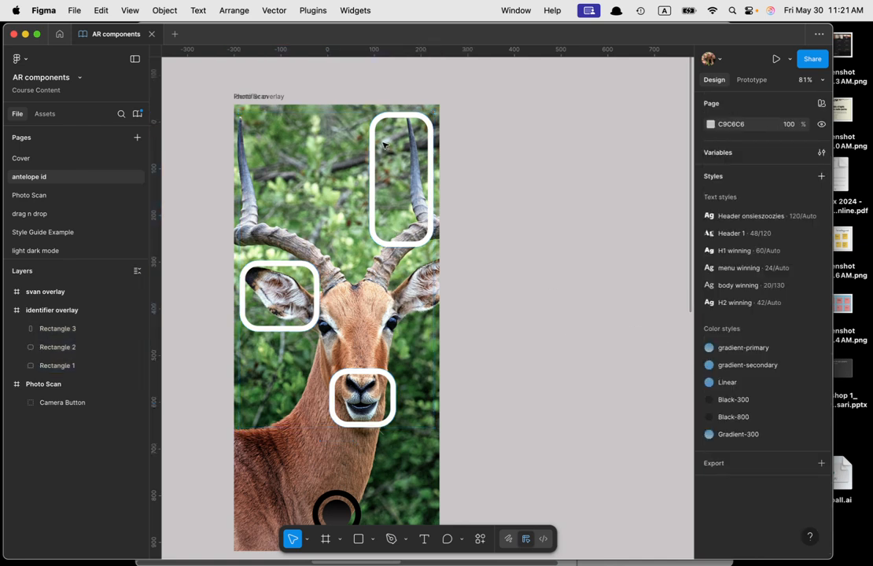
{"action": "key", "text": "r"}
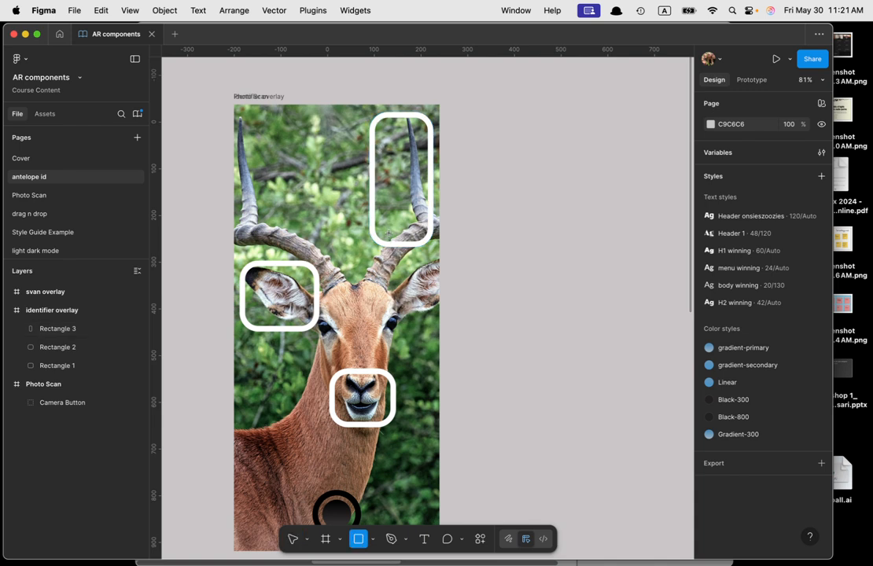
{"action": "mouse_move", "coordinate": [389, 233]}
{"action": "left_mouse_down"}
{"action": "mouse_move", "coordinate": [416, 260]}
{"action": "mouse_move", "coordinate": [402, 252]}
{"action": "left_mouse_up"}
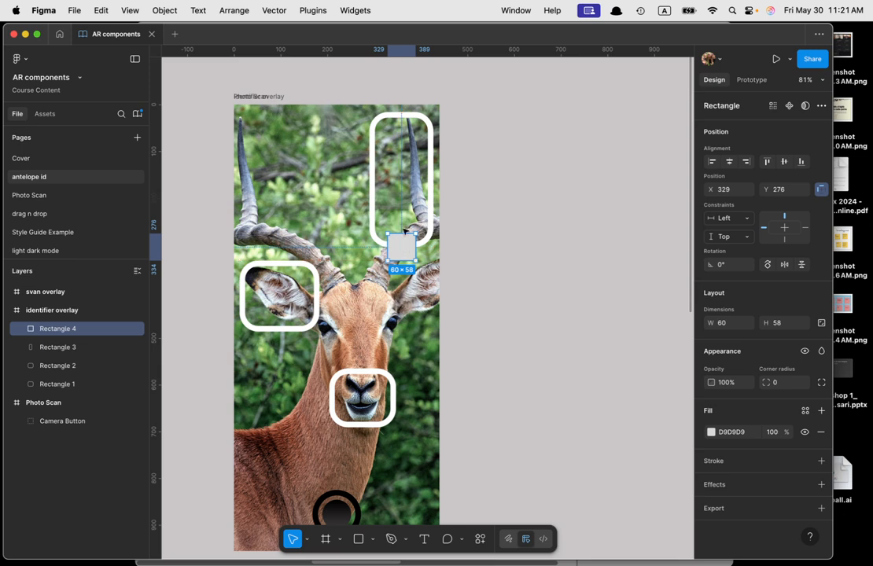
{"action": "scroll", "coordinate": [404, 231], "scroll_direction": "up", "scroll_amount": 2}
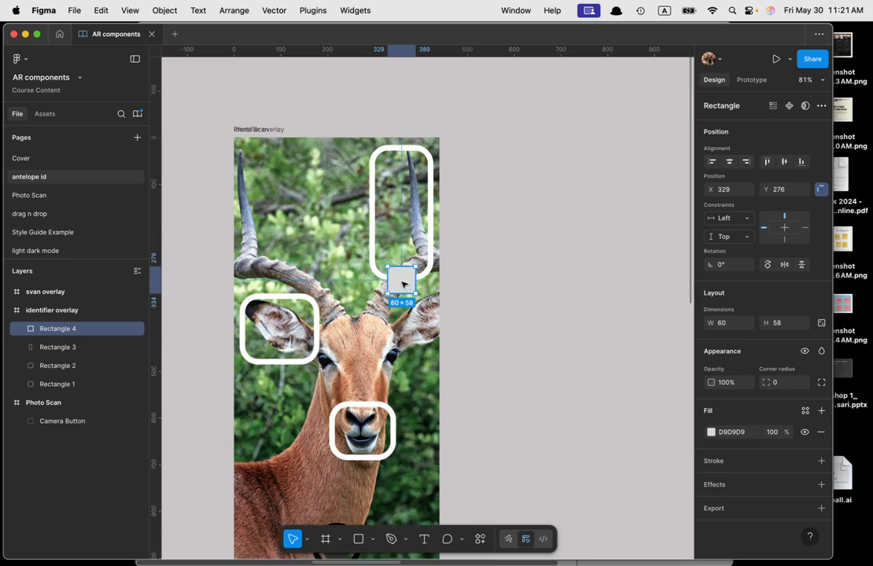
{"action": "left_click_drag", "start_coordinate": [403, 285], "coordinate": [391, 153]}
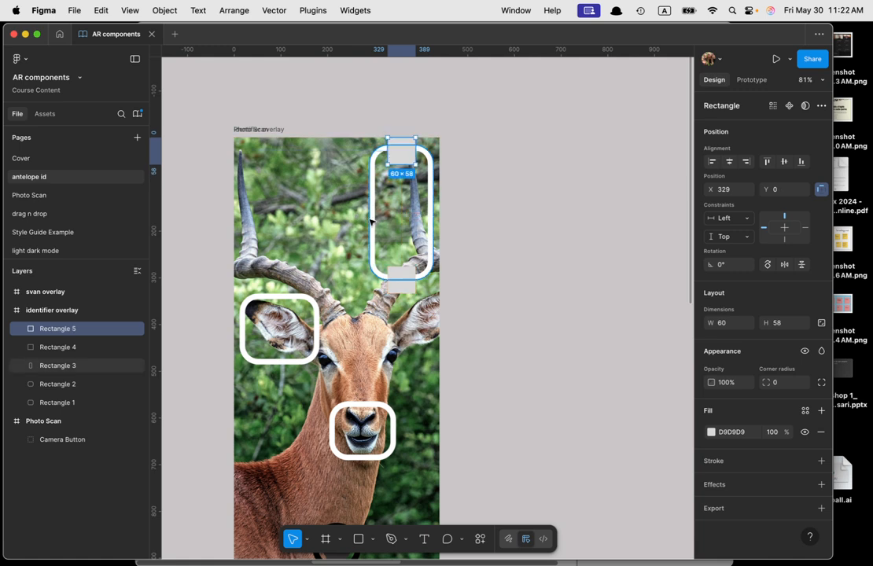
- Draw a rectangle of about 56 × 193 over the left side of the horn outline and move it up to Y 64
{"action": "key", "text": "r"}
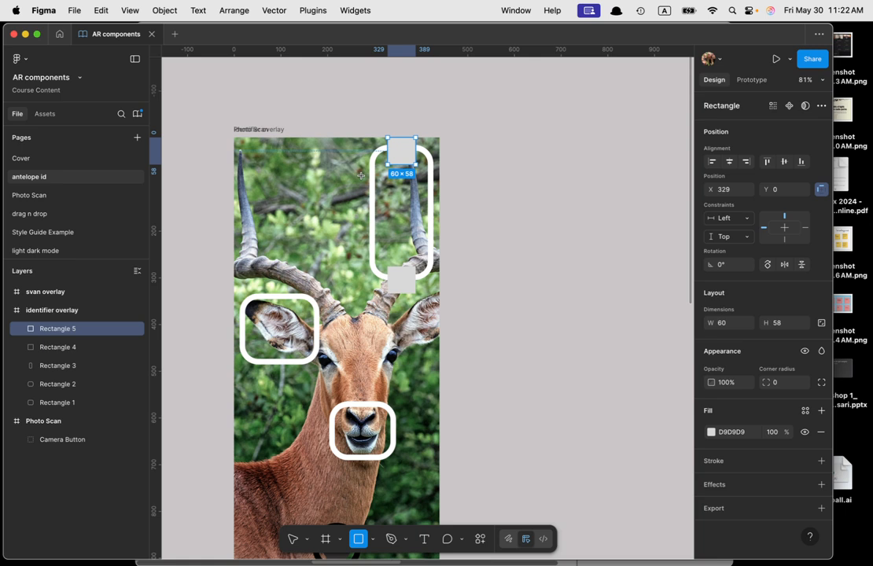
{"action": "left_click_drag", "start_coordinate": [361, 176], "coordinate": [387, 271]}
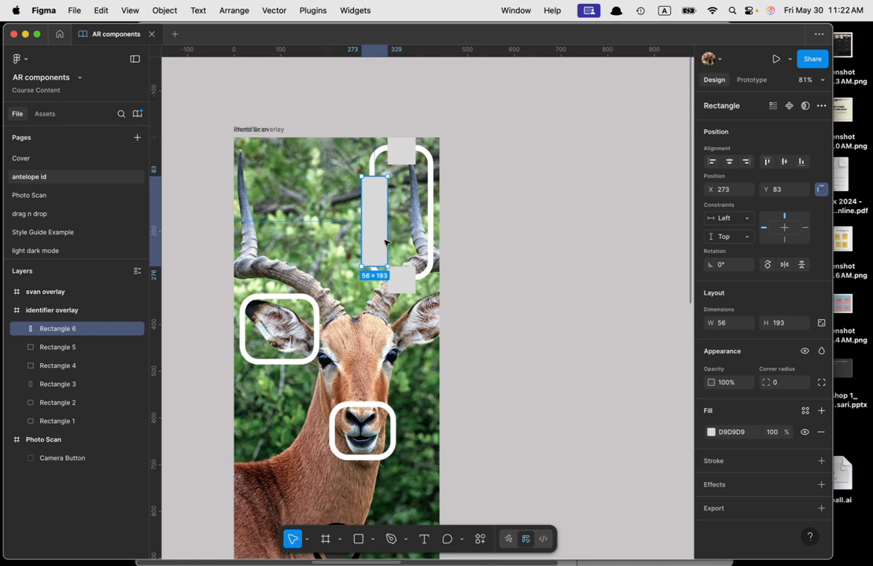
{"action": "left_click_drag", "start_coordinate": [375, 230], "coordinate": [376, 225]}
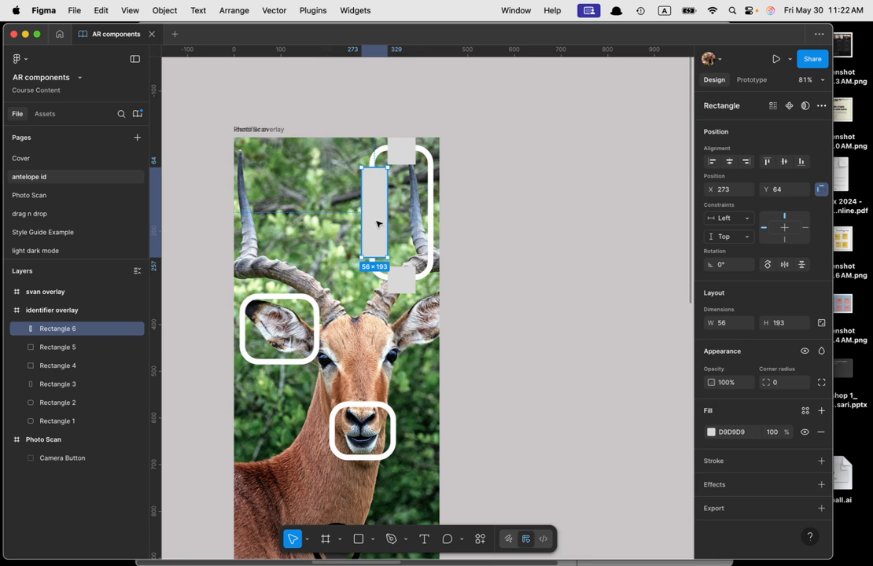
- Duplicate the tall block over the horn outline's right side at X 384 and subtract all four blocks from the outline
{"action": "left_click_drag", "start_coordinate": [376, 224], "coordinate": [430, 230]}
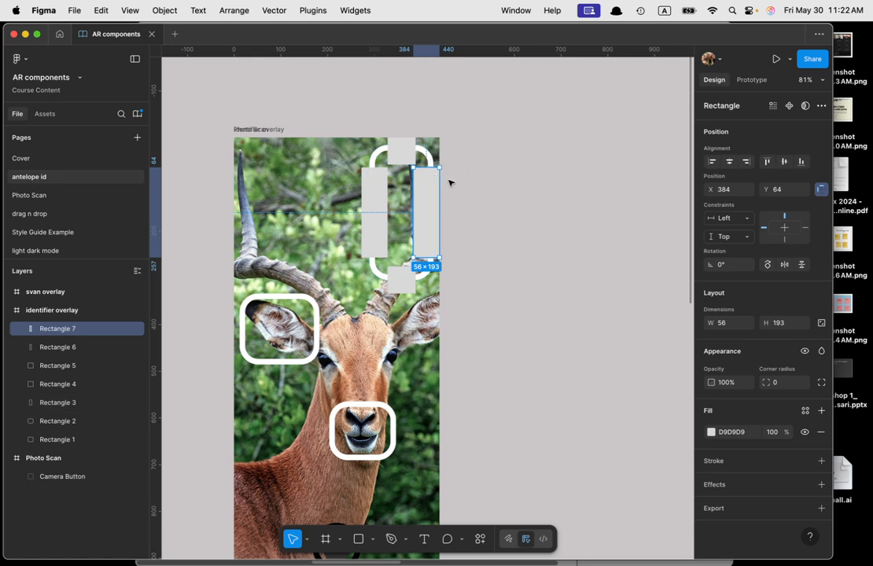
{"action": "left_click", "coordinate": [371, 193], "text": "shift"}
{"action": "left_click", "coordinate": [400, 281], "text": "shift"}
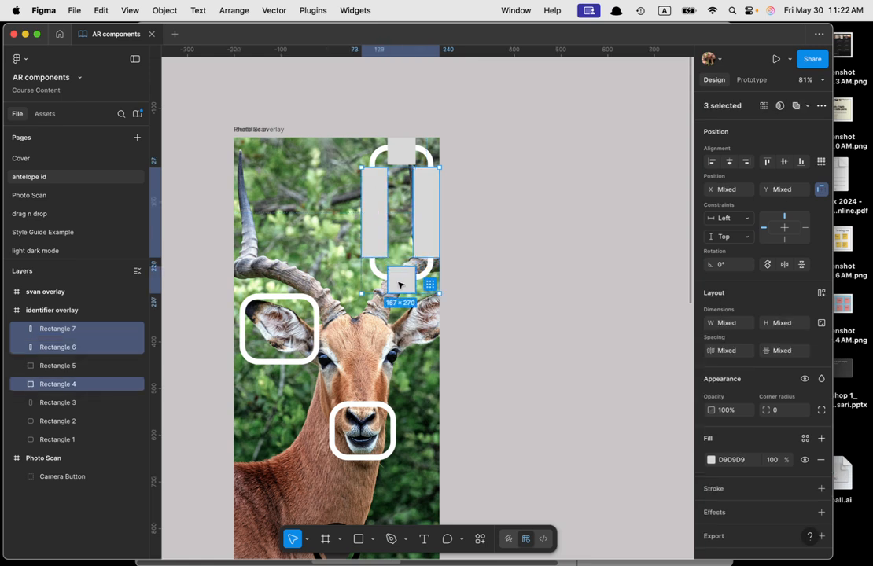
{"action": "left_click", "coordinate": [405, 158], "text": "shift"}
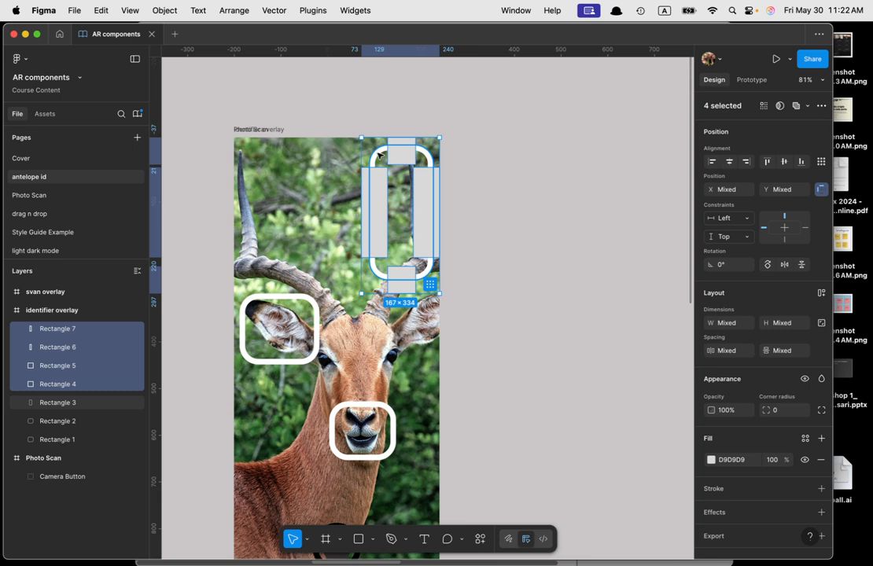
{"action": "left_click", "coordinate": [378, 155], "text": "shift"}
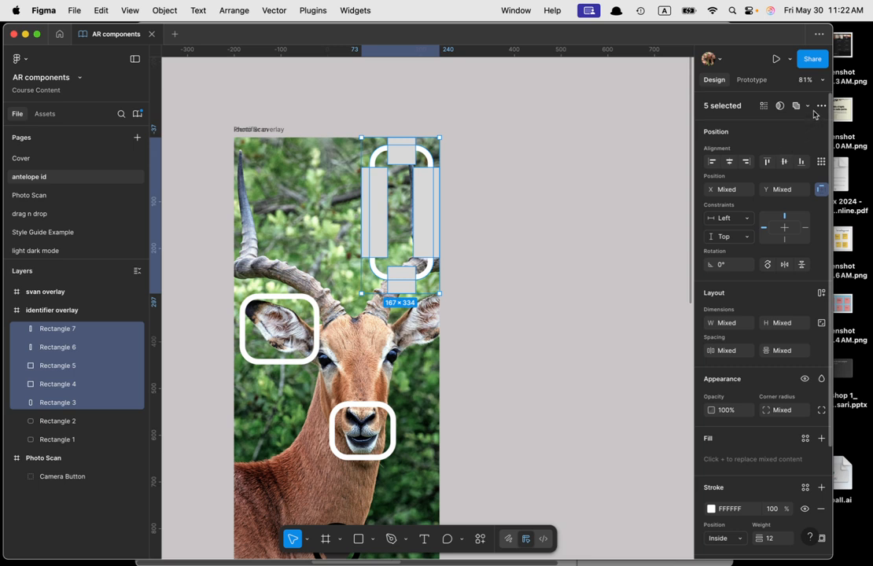
{"action": "left_click", "coordinate": [809, 108]}
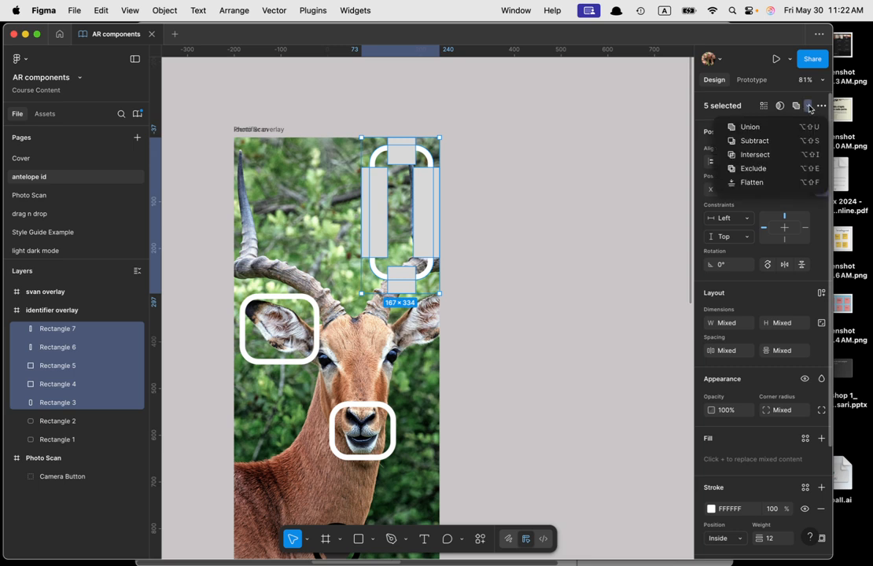
{"action": "left_click", "coordinate": [767, 144]}
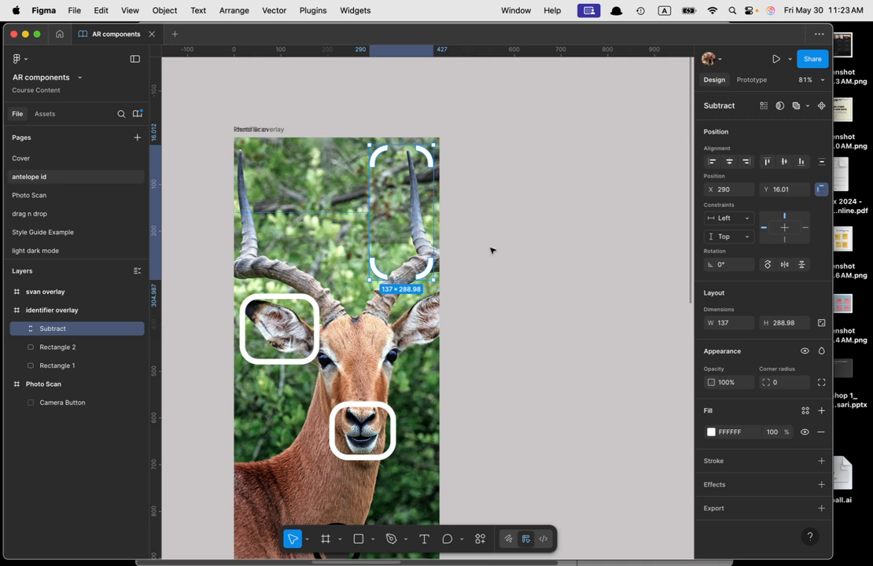
- Place four blocks about 72 wide over the middles of the ear outline's edges, making the side blocks about 72 × 68
{"action": "left_click", "coordinate": [228, 383]}
{"action": "scroll", "coordinate": [271, 352], "scroll_direction": "up", "scroll_amount": 5}
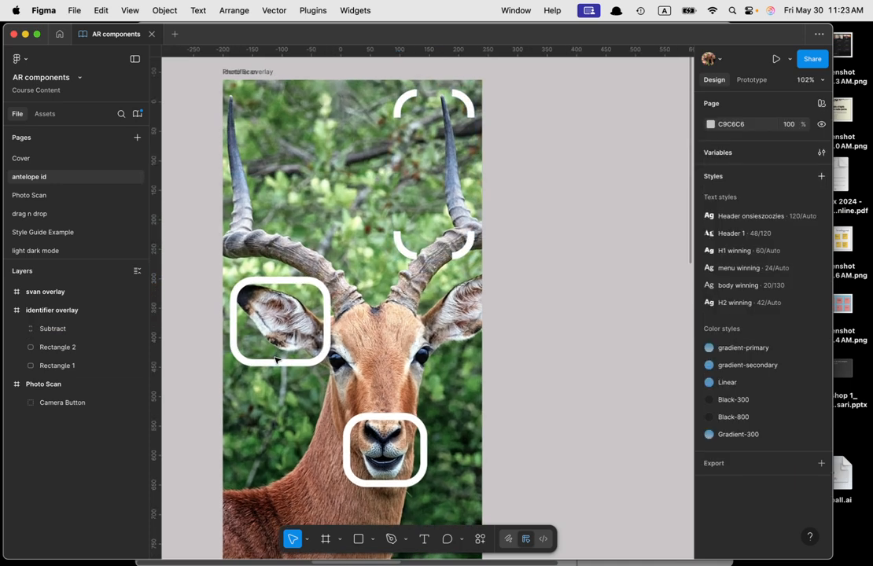
{"action": "key", "text": "r"}
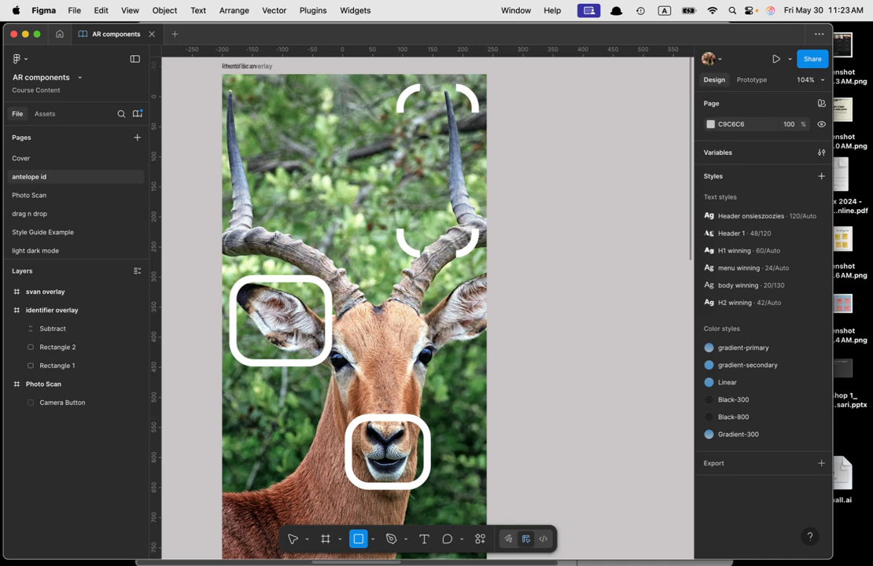
{"action": "left_click_drag", "start_coordinate": [257, 265], "coordinate": [252, 326]}
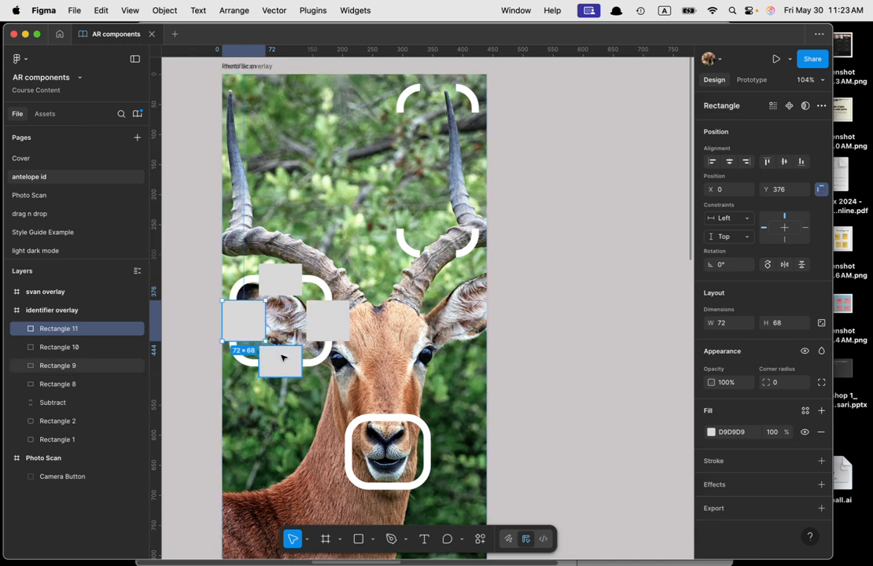
- Subtract the four blocks from the ear outline so only its rounded corners remain
{"action": "left_click", "coordinate": [289, 287], "text": "shift"}
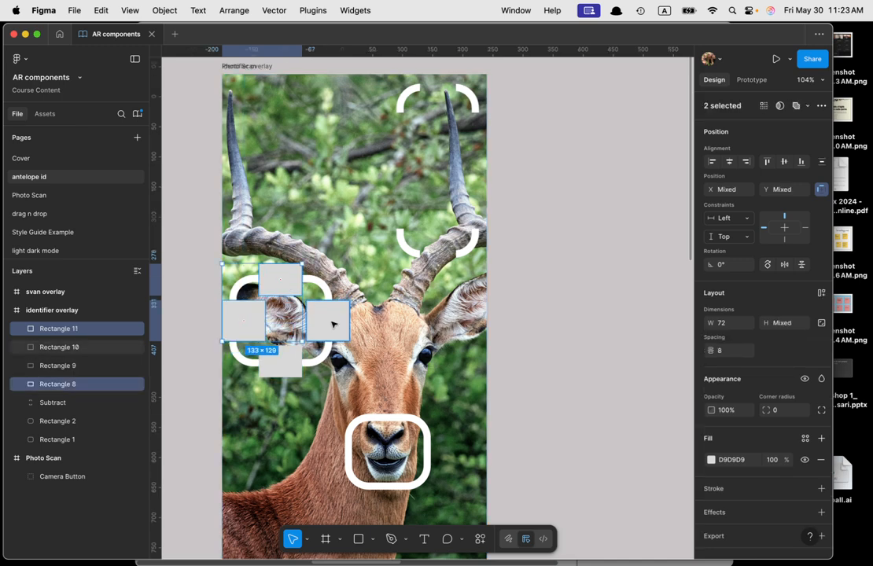
{"action": "left_click", "coordinate": [335, 317], "text": "shift"}
{"action": "left_click", "coordinate": [282, 360], "text": "shift"}
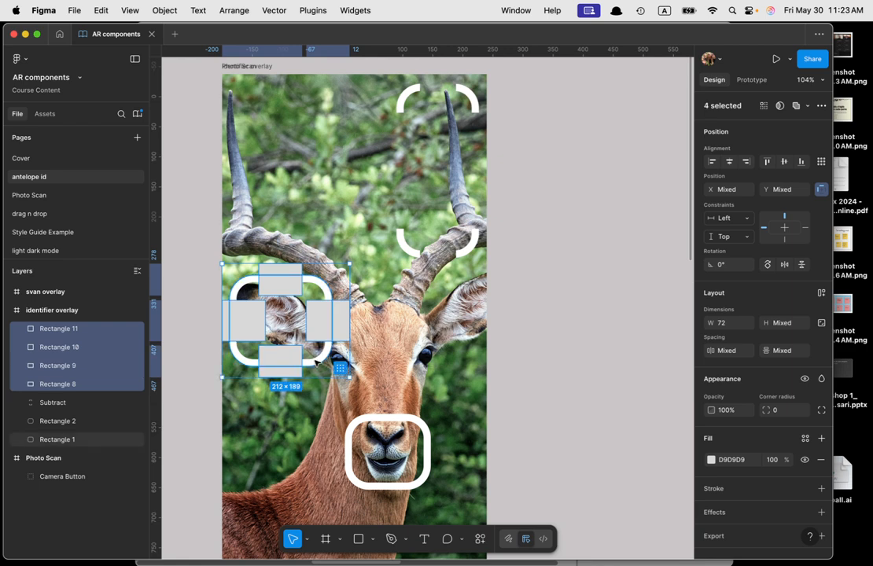
{"action": "left_click", "coordinate": [232, 315], "text": "shift"}
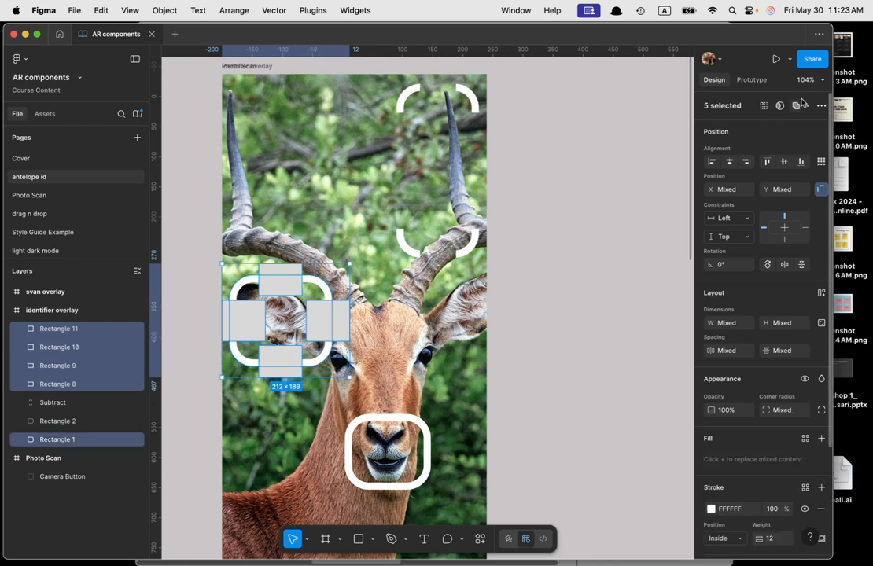
{"action": "left_click", "coordinate": [807, 106]}
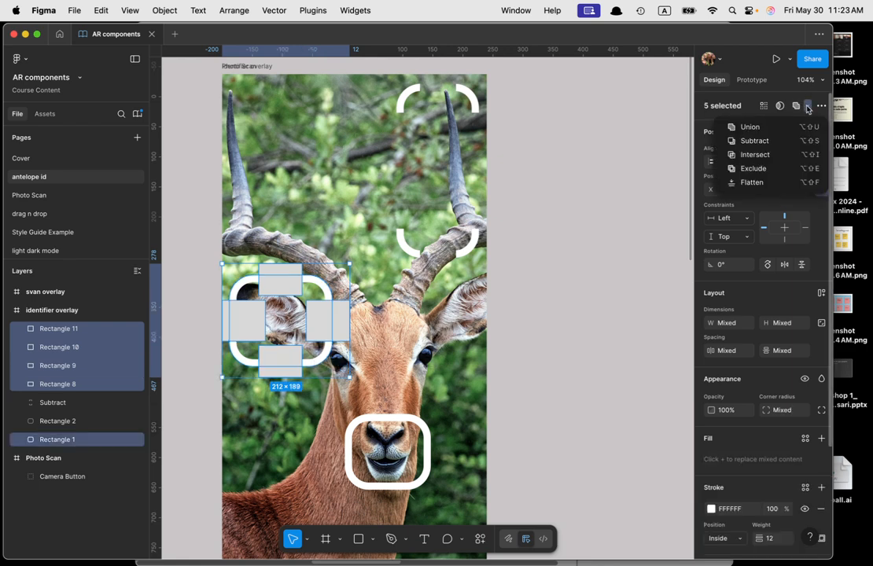
{"action": "left_click", "coordinate": [756, 140]}
- Place four blocks about 60 wide over the middles of the muzzle outline's edges, making the side blocks about 60 × 53
{"action": "scroll", "coordinate": [408, 311], "scroll_direction": "down", "scroll_amount": 5}
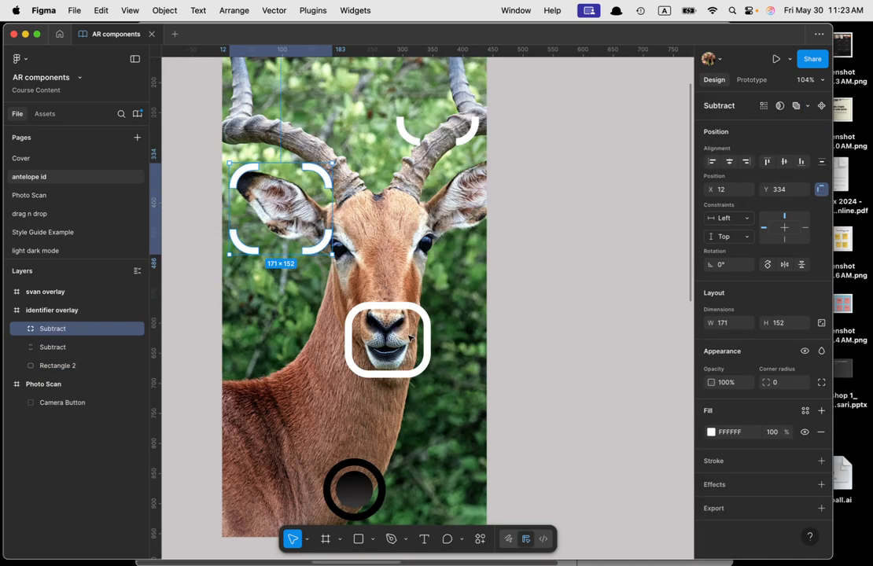
{"action": "key", "text": "r"}
{"action": "mouse_move", "coordinate": [369, 293]}
{"action": "left_mouse_down"}
{"action": "mouse_move", "coordinate": [406, 317]}
{"action": "mouse_move", "coordinate": [388, 309]}
{"action": "mouse_move", "coordinate": [397, 377]}
{"action": "mouse_move", "coordinate": [351, 337]}
{"action": "mouse_move", "coordinate": [353, 346]}
{"action": "mouse_move", "coordinate": [432, 346]}
{"action": "left_mouse_up"}
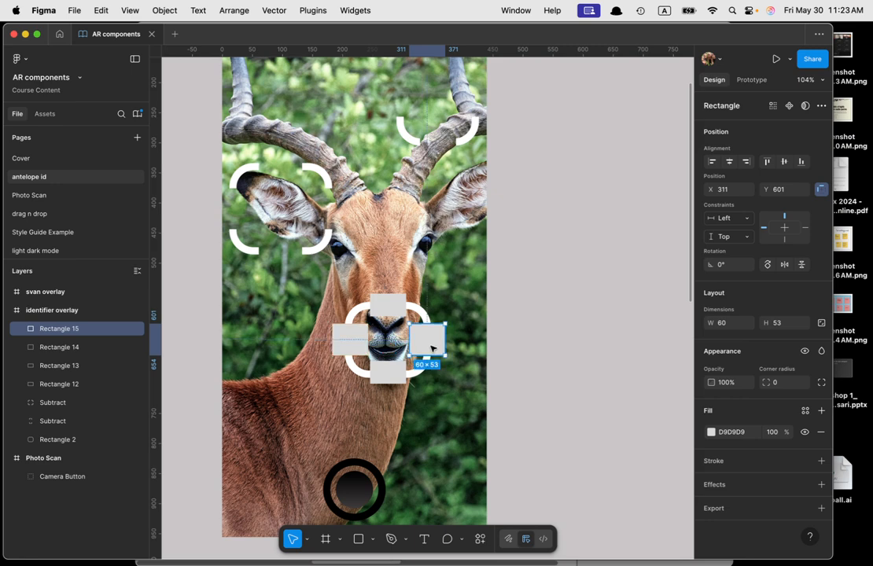
- Subtract the four blocks from the muzzle outline so only its rounded corners remain
{"action": "left_click", "coordinate": [385, 310], "text": "shift"}
{"action": "left_click", "coordinate": [344, 340], "text": "shift"}
{"action": "left_click", "coordinate": [390, 374], "text": "shift"}
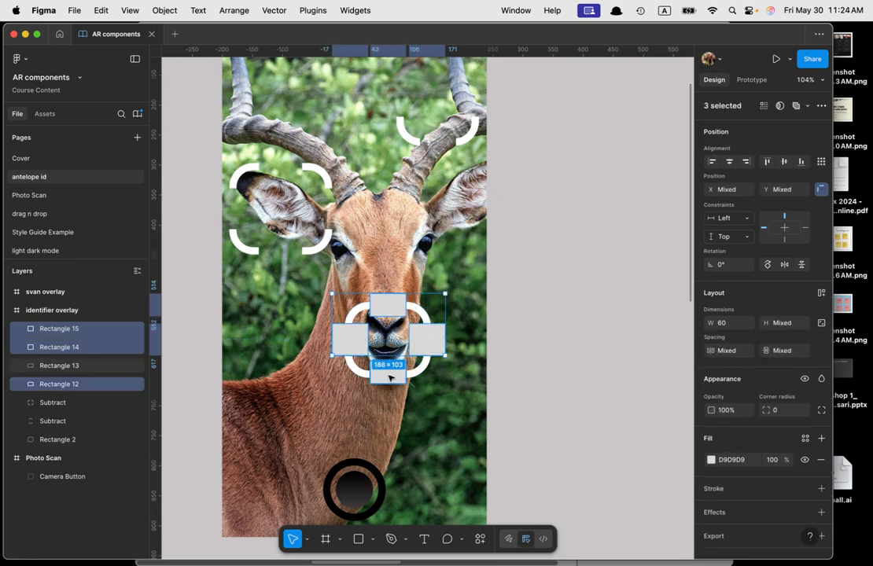
{"action": "left_click", "coordinate": [348, 319], "text": "shift"}
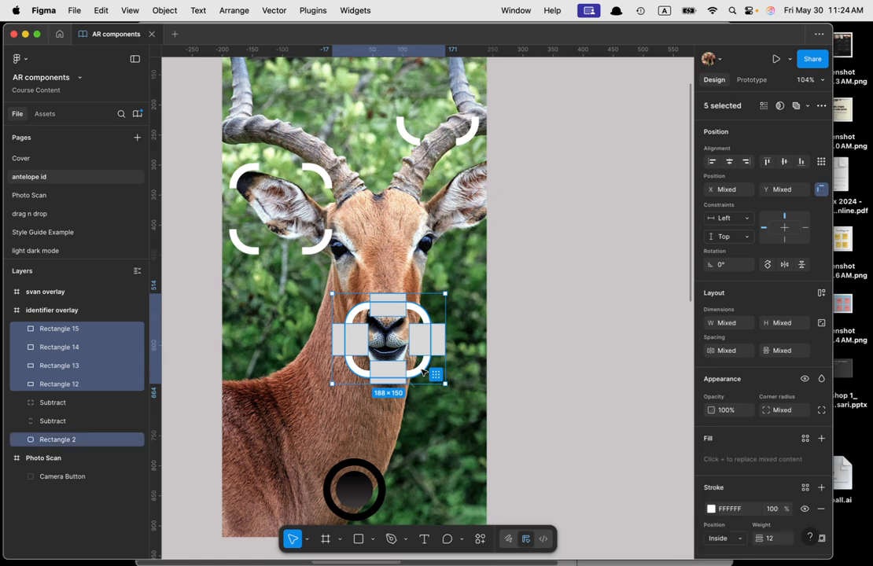
{"action": "left_click", "coordinate": [808, 107]}
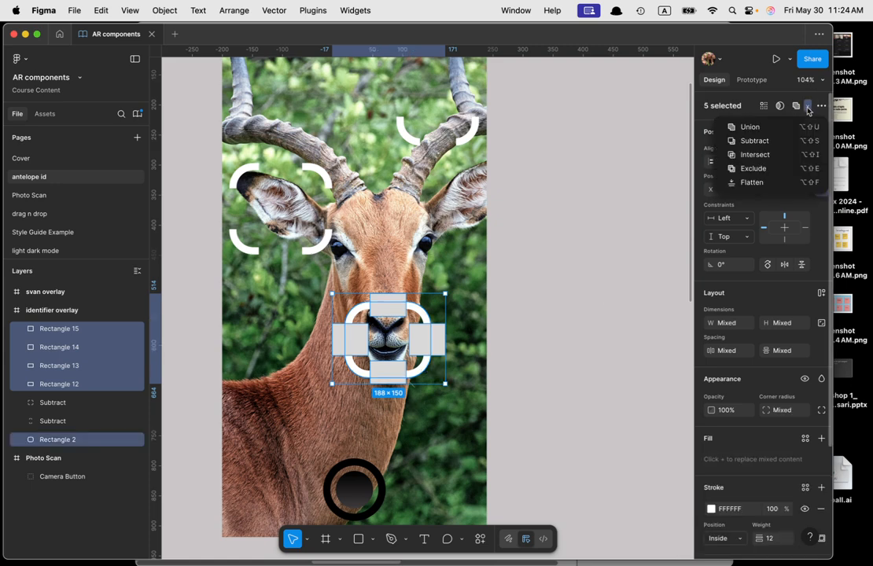
{"action": "left_click", "coordinate": [783, 141]}
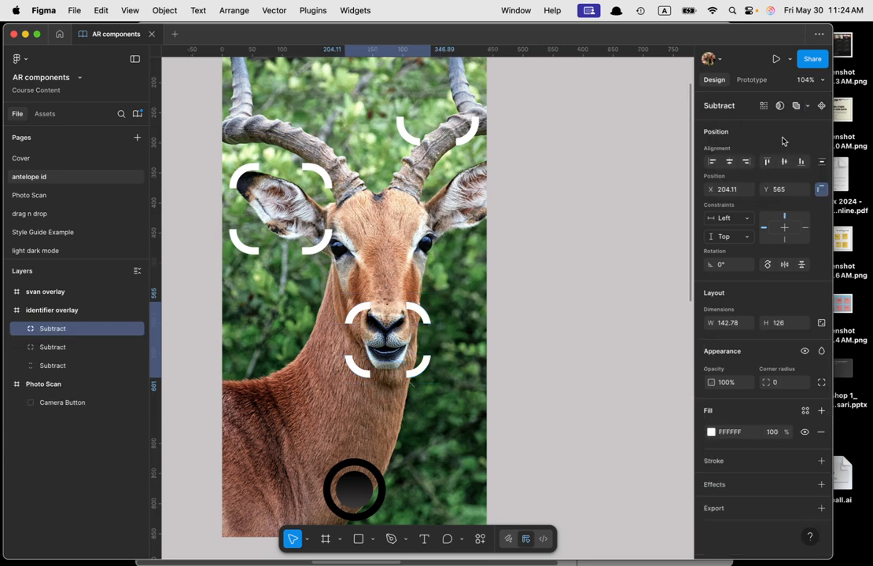
- Move the identifier overlay frame off the photo to the right of the Photo Scan frame, at about X 287, Y -11
{"action": "scroll", "coordinate": [411, 378], "scroll_direction": "down", "scroll_amount": 5}
{"action": "scroll", "coordinate": [411, 378], "scroll_direction": "up", "scroll_amount": 3}
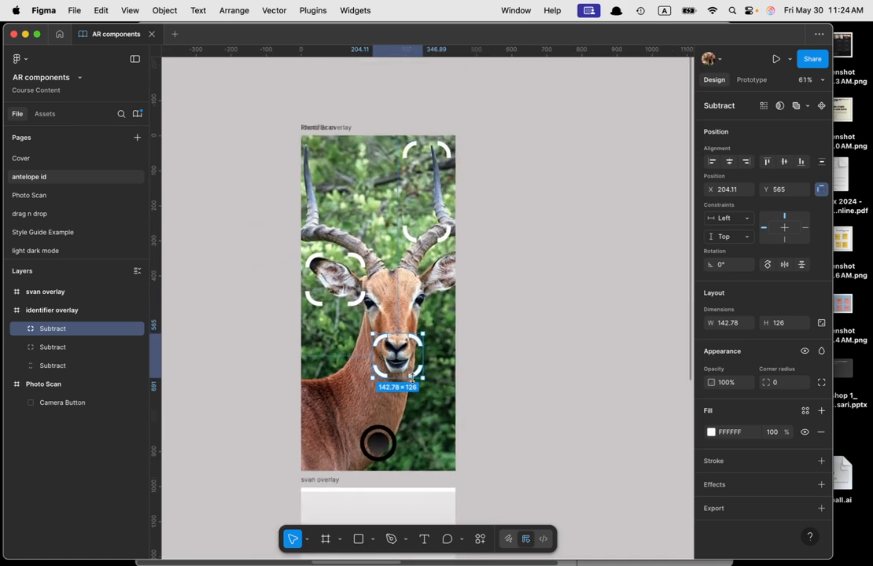
{"action": "left_click", "coordinate": [70, 314]}
{"action": "scroll", "coordinate": [401, 180], "scroll_direction": "up", "scroll_amount": 1}
{"action": "scroll", "coordinate": [401, 180], "scroll_direction": "up", "scroll_amount": 2}
{"action": "left_click_drag", "start_coordinate": [312, 118], "coordinate": [518, 131]}
{"action": "scroll", "coordinate": [502, 248], "scroll_direction": "down", "scroll_amount": 1}
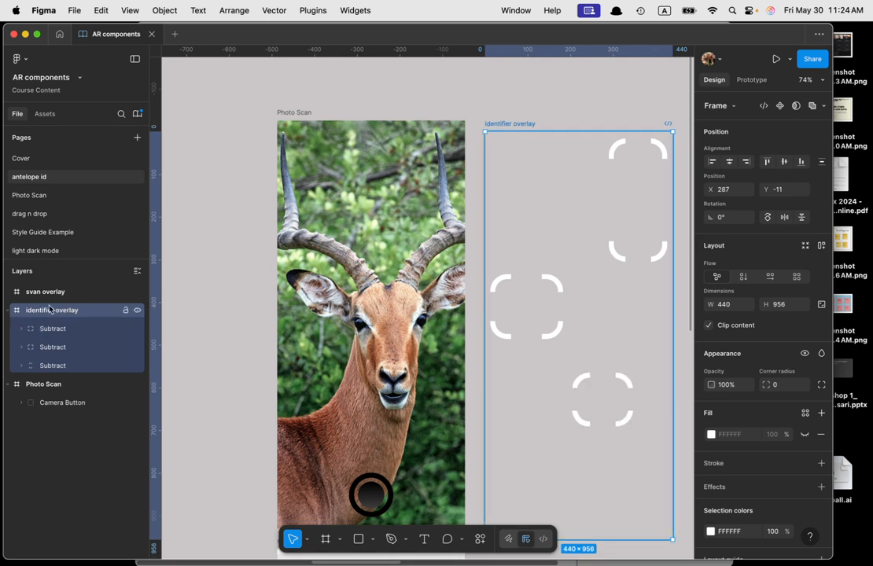
- Preview Flow 1 from the Photo Scan frame, trigger the scan with the camera button, and close the preview
{"action": "scroll", "coordinate": [380, 438], "scroll_direction": "down", "scroll_amount": 5}
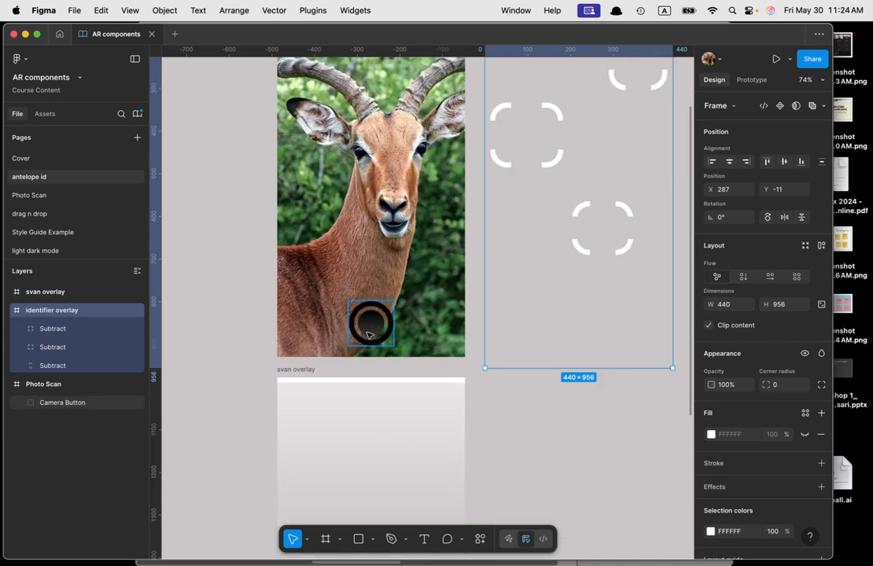
{"action": "scroll", "coordinate": [390, 460], "scroll_direction": "down", "scroll_amount": 2}
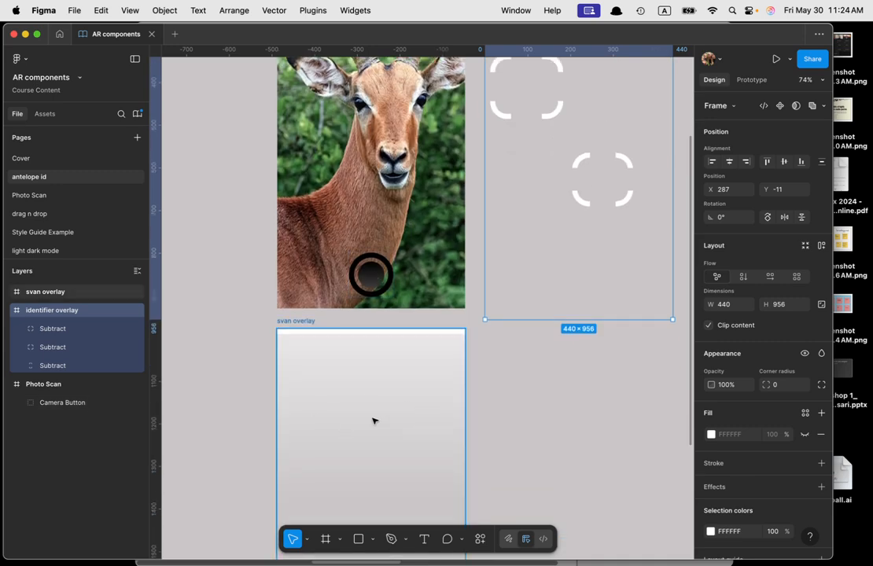
{"action": "scroll", "coordinate": [373, 421], "scroll_direction": "up", "scroll_amount": 5}
{"action": "scroll", "coordinate": [310, 123], "scroll_direction": "up", "scroll_amount": 1}
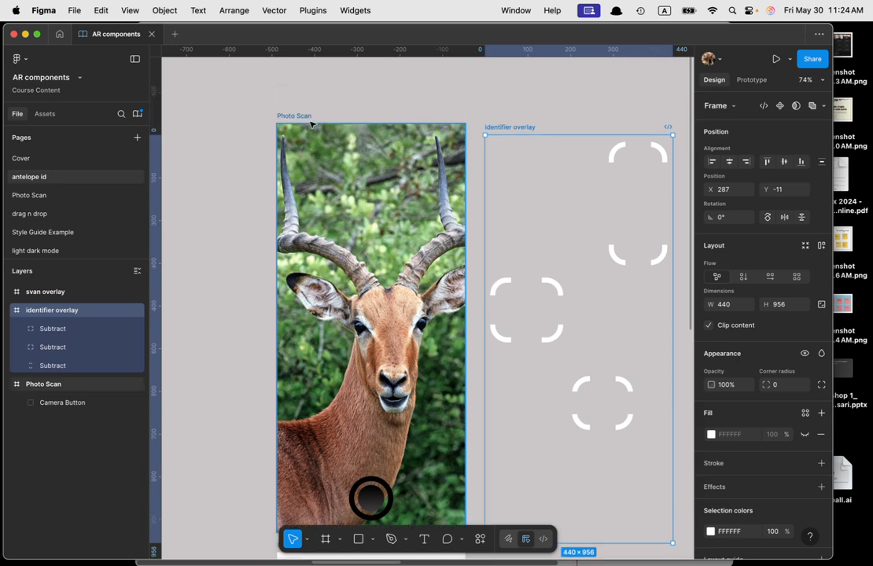
{"action": "left_click", "coordinate": [286, 120]}
{"action": "left_click", "coordinate": [743, 82]}
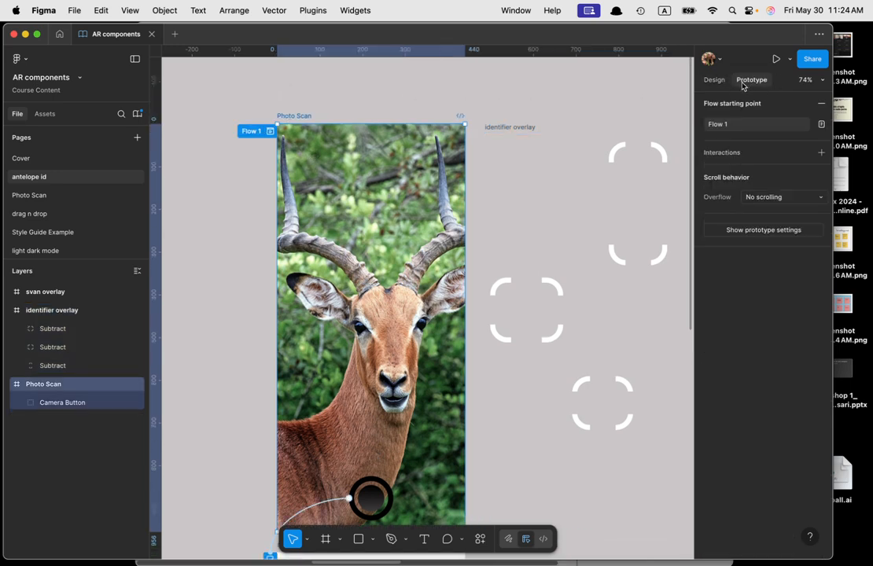
{"action": "left_click", "coordinate": [250, 132]}
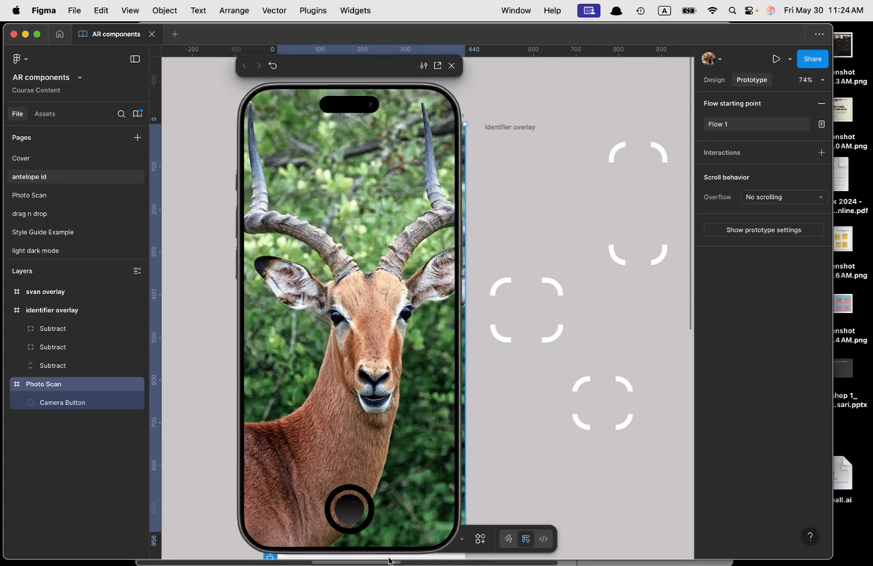
{"action": "left_click", "coordinate": [348, 512]}
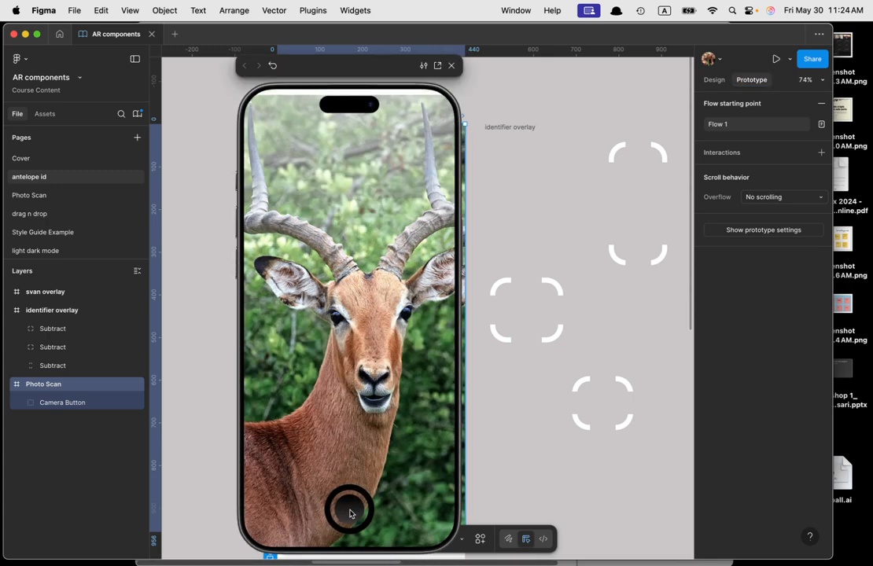
{"action": "left_click", "coordinate": [452, 69]}
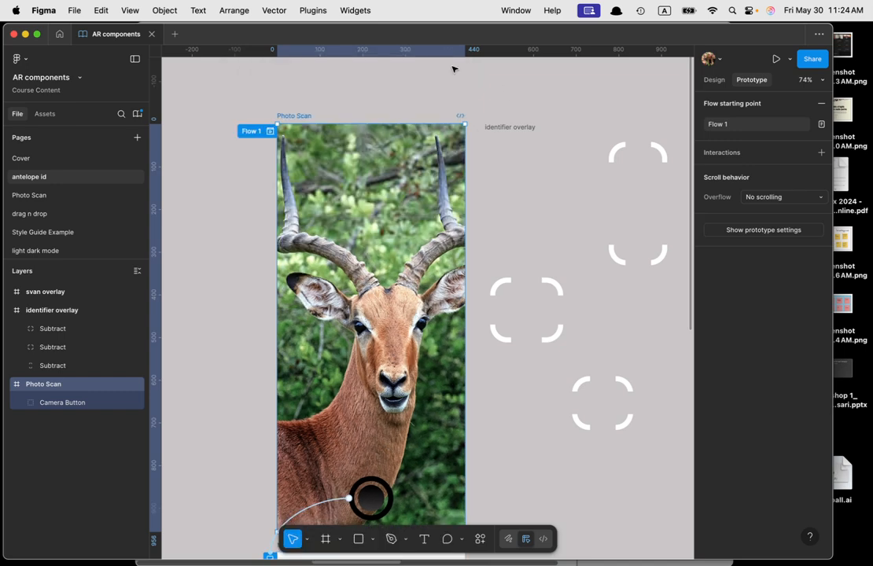
- Add an interaction to the svan overlay frame that closes the overlay after a delay of 800 ms
{"action": "scroll", "coordinate": [351, 444], "scroll_direction": "down", "scroll_amount": 5}
{"action": "left_click", "coordinate": [352, 444]}
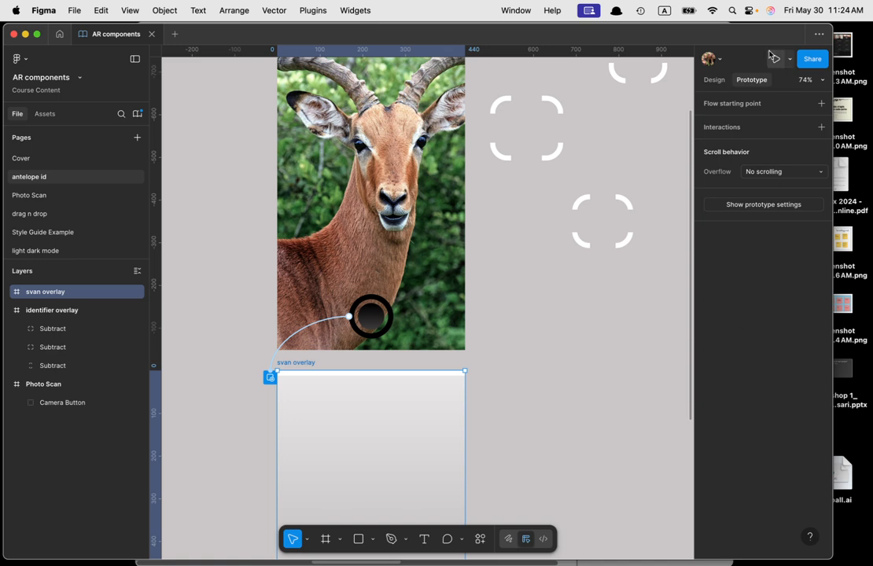
{"action": "left_click", "coordinate": [820, 126]}
{"action": "left_click", "coordinate": [651, 171]}
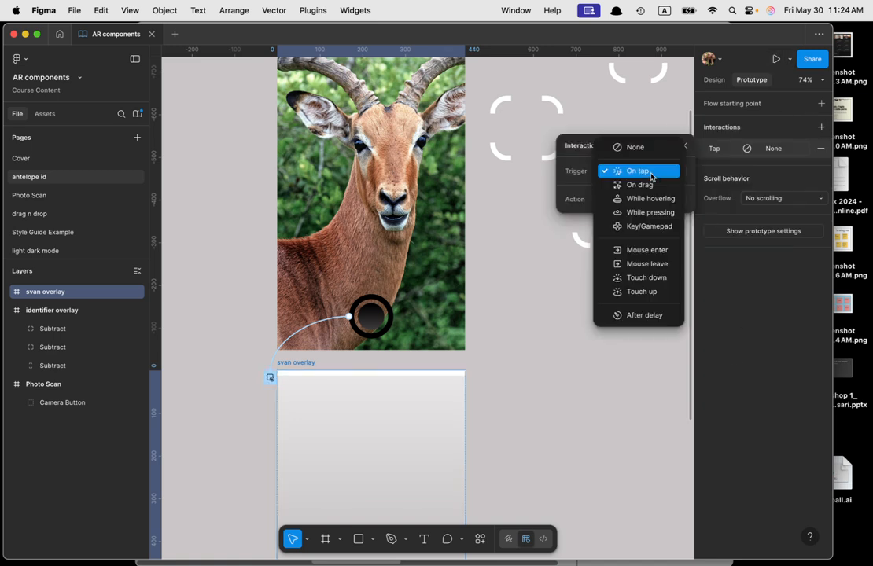
{"action": "left_click", "coordinate": [647, 315]}
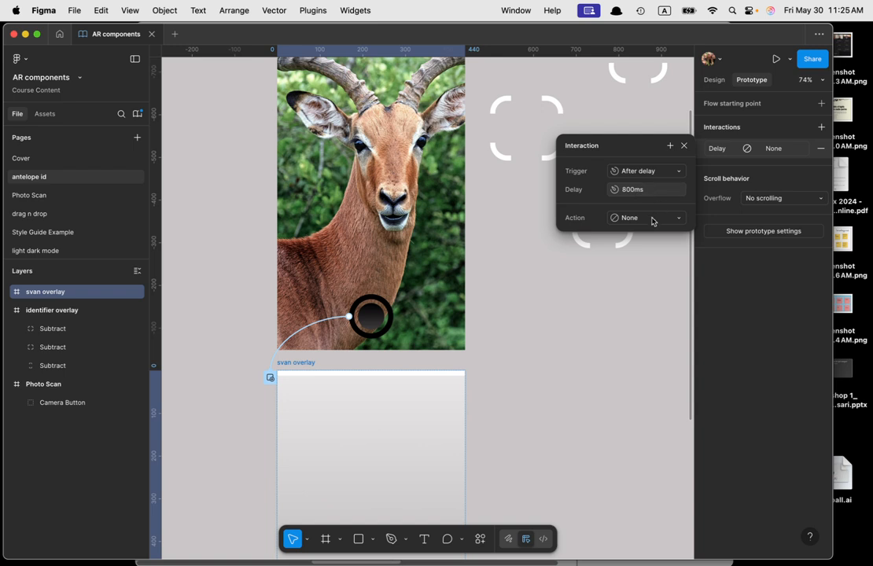
{"action": "left_click", "coordinate": [652, 219]}
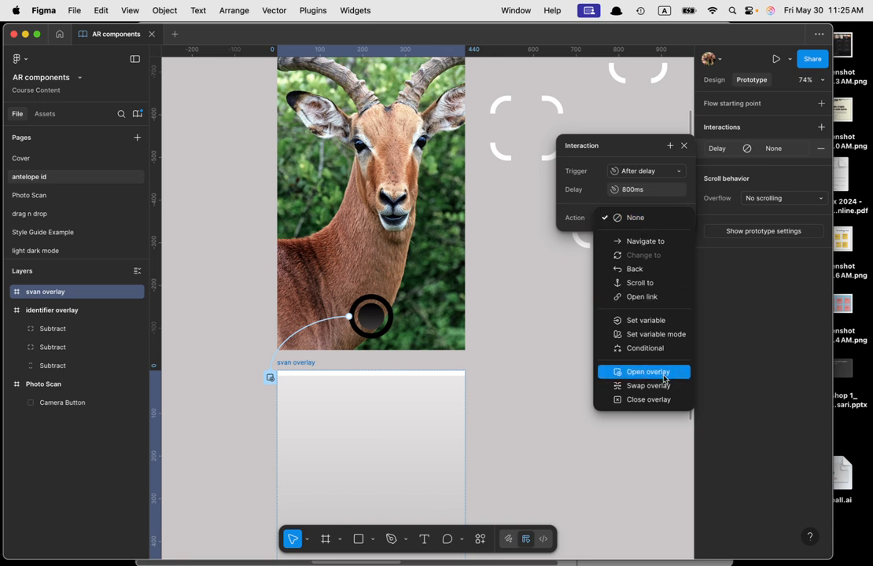
{"action": "left_click", "coordinate": [666, 401]}
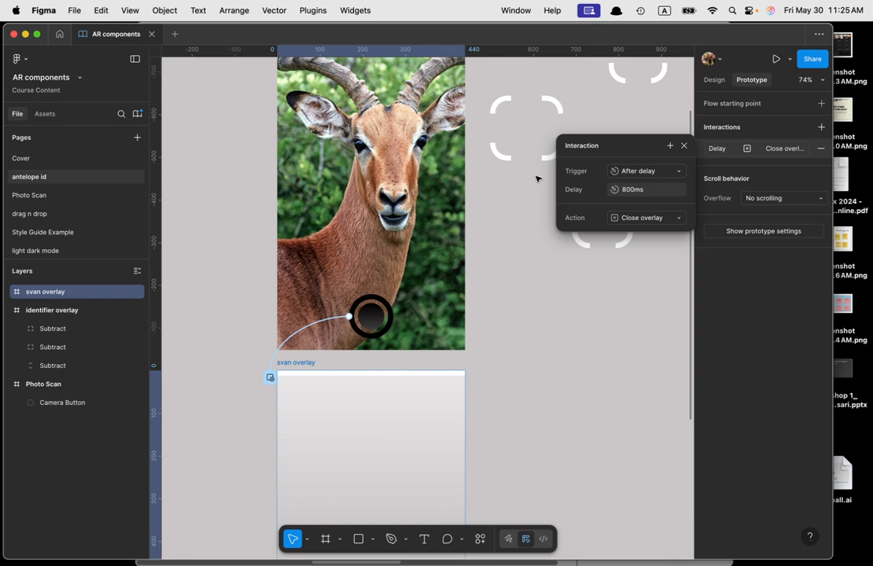
{"action": "left_click", "coordinate": [643, 171]}
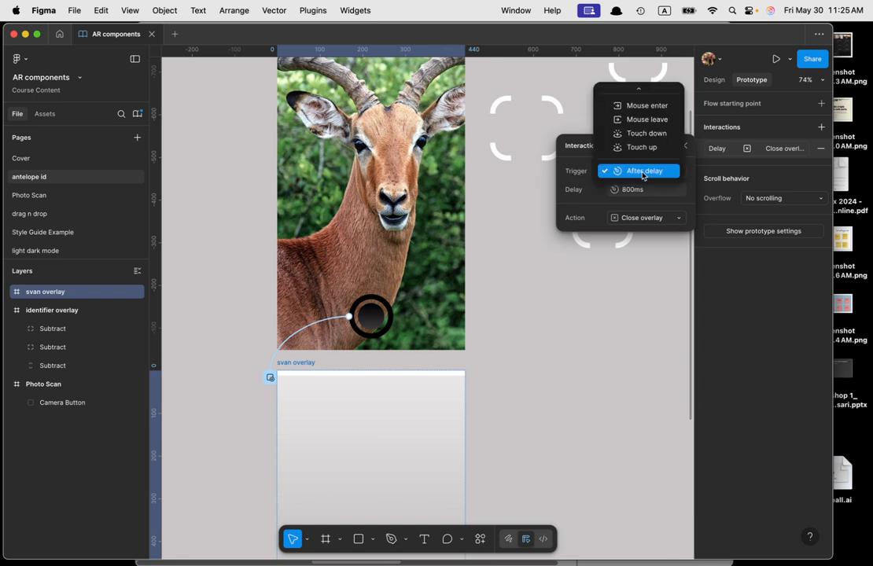
{"action": "scroll", "coordinate": [647, 168], "scroll_direction": "up", "scroll_amount": 3}
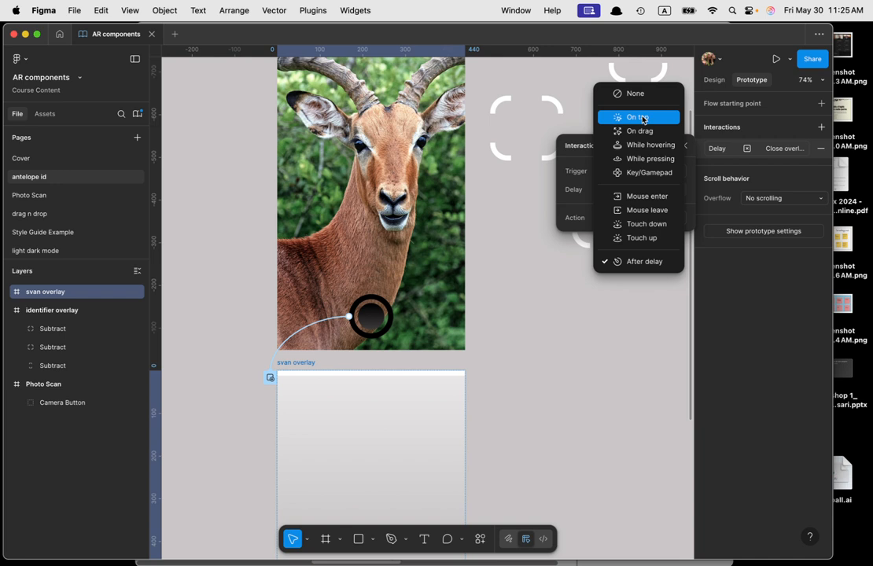
{"action": "left_click", "coordinate": [655, 266]}
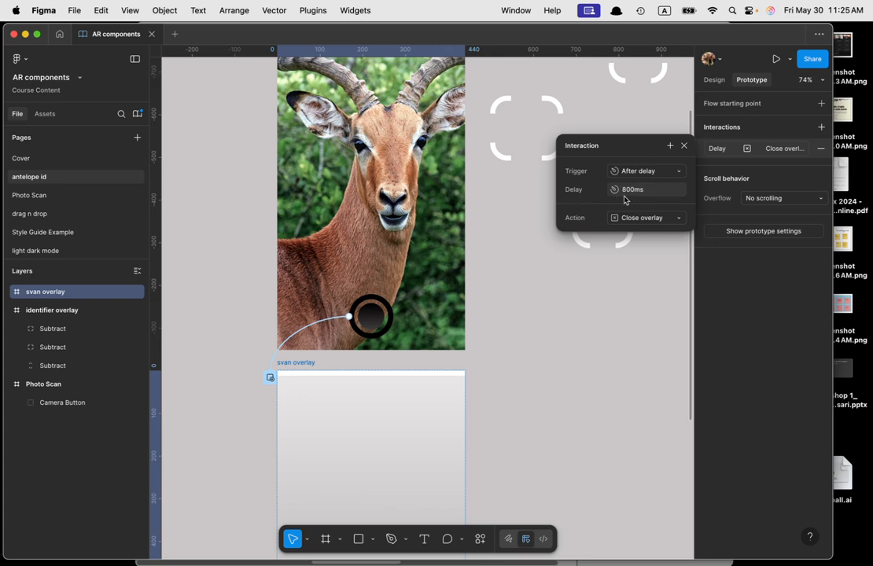
- Add a second action to the svan overlay's delay interaction that opens the identifier overlay
{"action": "left_click", "coordinate": [670, 146]}
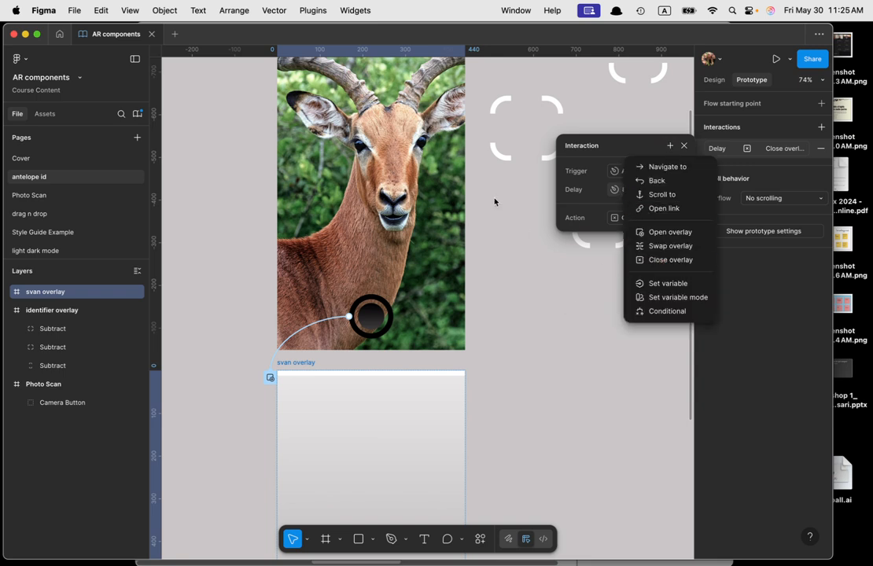
{"action": "left_click", "coordinate": [670, 232]}
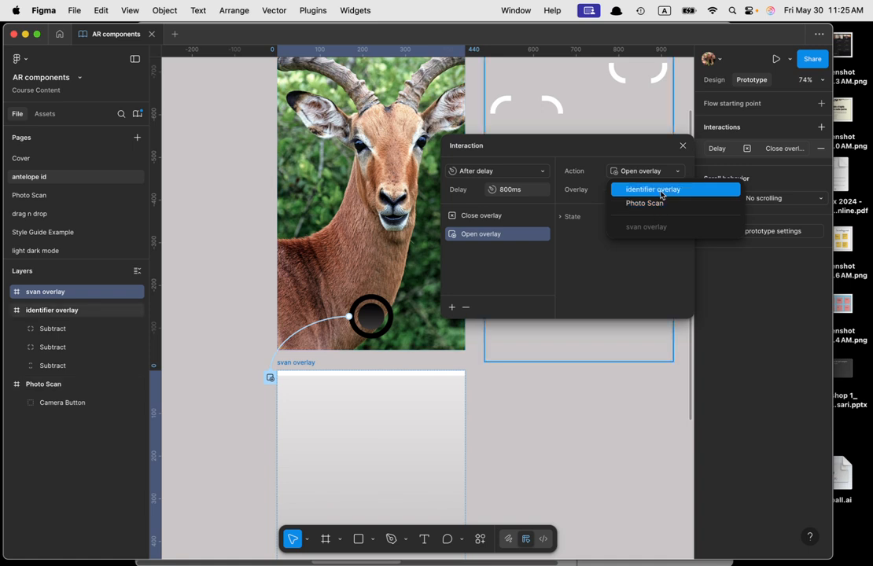
{"action": "left_click", "coordinate": [660, 193]}
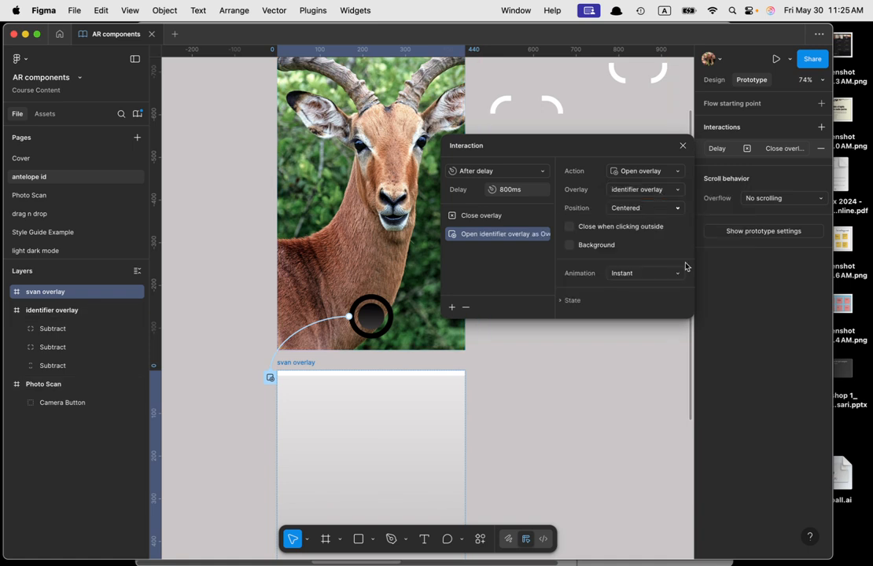
- Set the identifier overlay action's animation to Dissolve with an Ease in and out curve and close the interaction settings
{"action": "scroll", "coordinate": [614, 250], "scroll_direction": "up", "scroll_amount": 1}
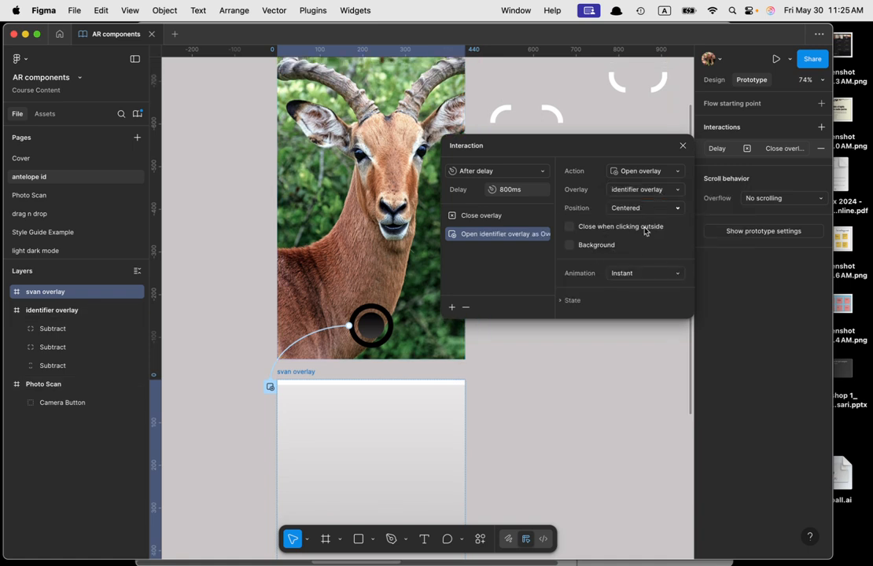
{"action": "left_click", "coordinate": [643, 276]}
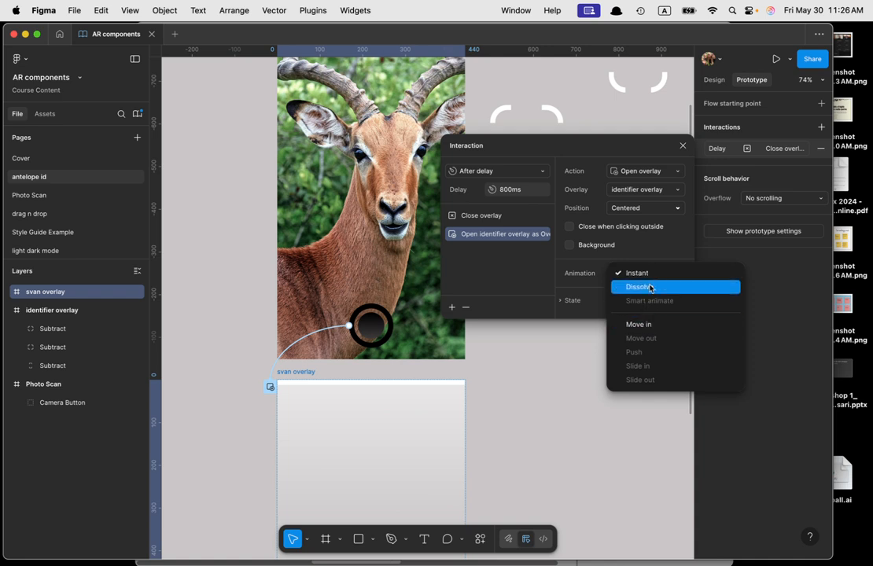
{"action": "left_click", "coordinate": [650, 288]}
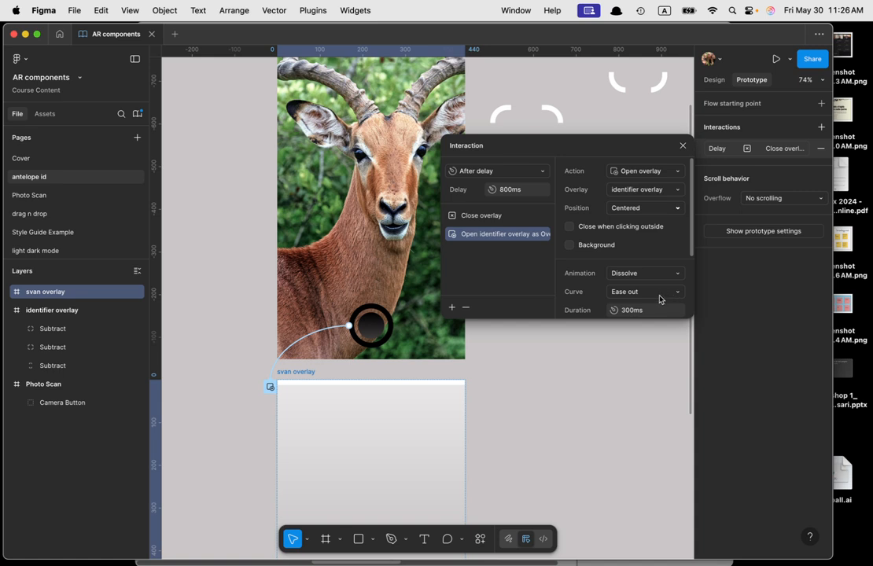
{"action": "left_click", "coordinate": [662, 293]}
{"action": "left_click", "coordinate": [661, 306]}
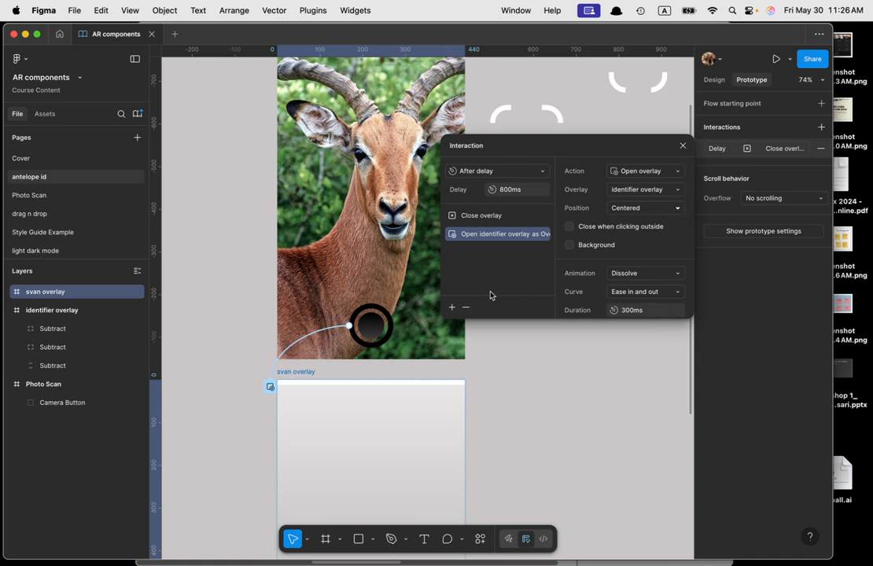
{"action": "scroll", "coordinate": [488, 298], "scroll_direction": "down", "scroll_amount": 2}
{"action": "scroll", "coordinate": [501, 278], "scroll_direction": "up", "scroll_amount": 3}
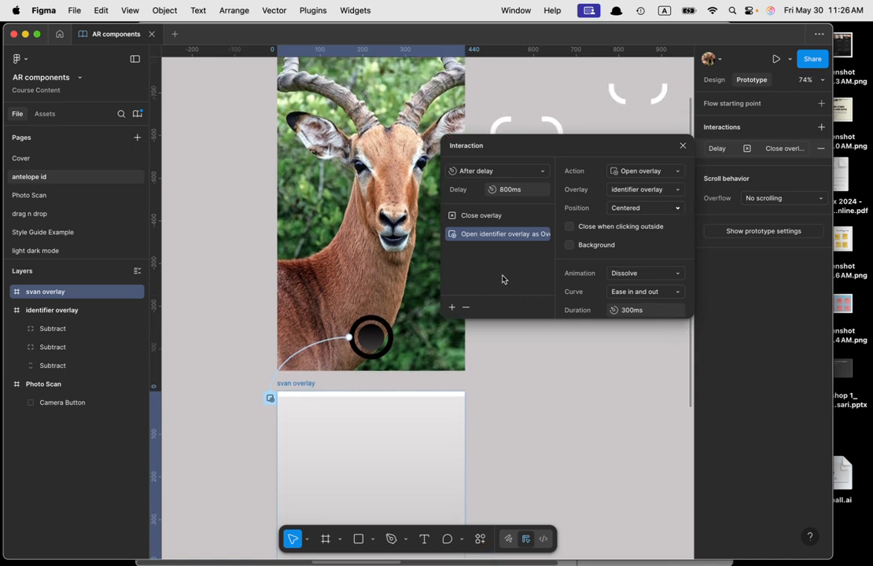
{"action": "left_click", "coordinate": [682, 149]}
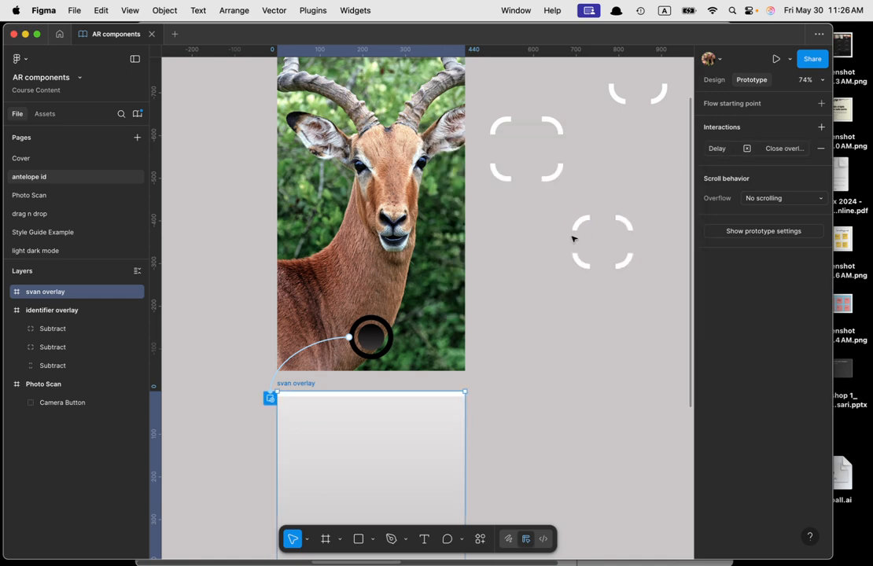
- Preview Flow 1 from the Photo Scan frame, run the scan through to the identifier overlay, and close the preview
{"action": "scroll", "coordinate": [516, 152], "scroll_direction": "up", "scroll_amount": 10}
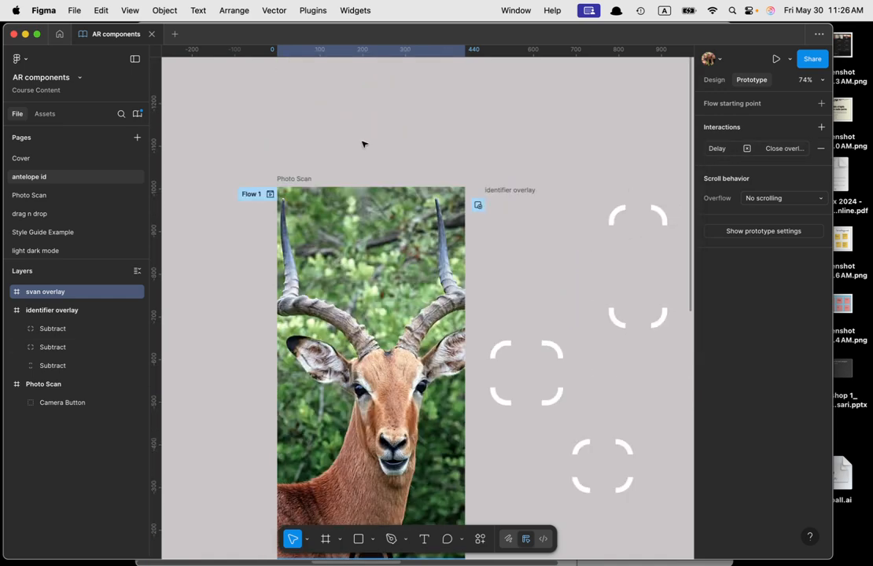
{"action": "left_click", "coordinate": [252, 195]}
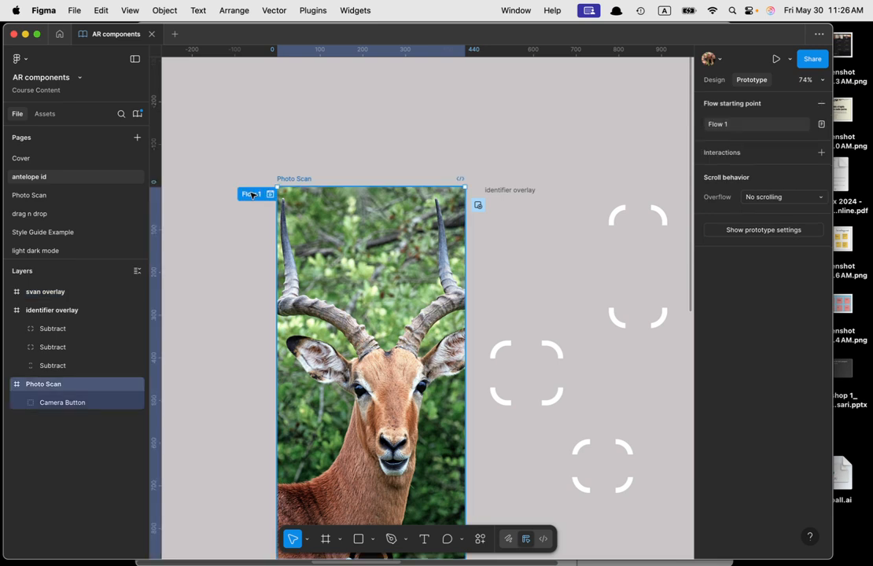
{"action": "left_click", "coordinate": [251, 194]}
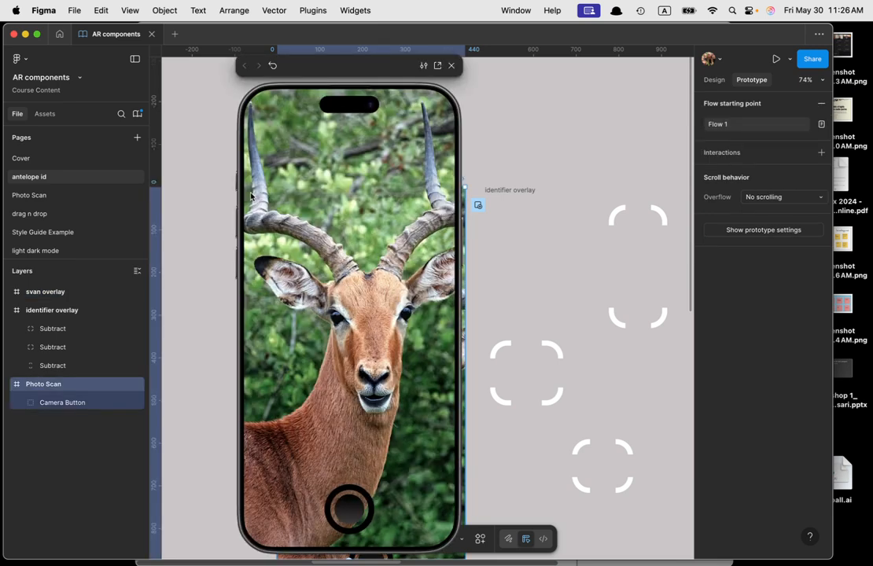
{"action": "left_click", "coordinate": [347, 515]}
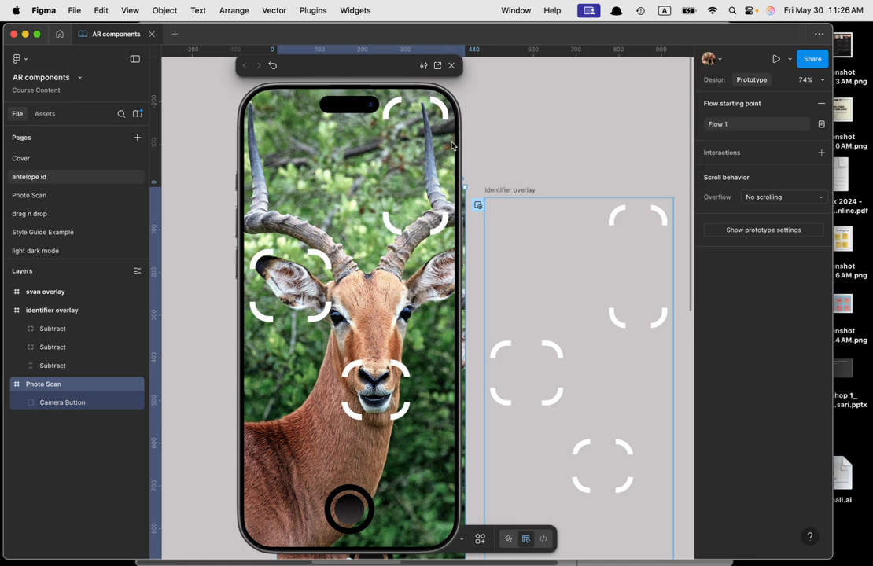
{"action": "left_click", "coordinate": [454, 69]}
- Enable a 000000 background at 25% for the Open identifier overlay action in the svan overlay's delay interaction
{"action": "scroll", "coordinate": [477, 352], "scroll_direction": "down", "scroll_amount": 5}
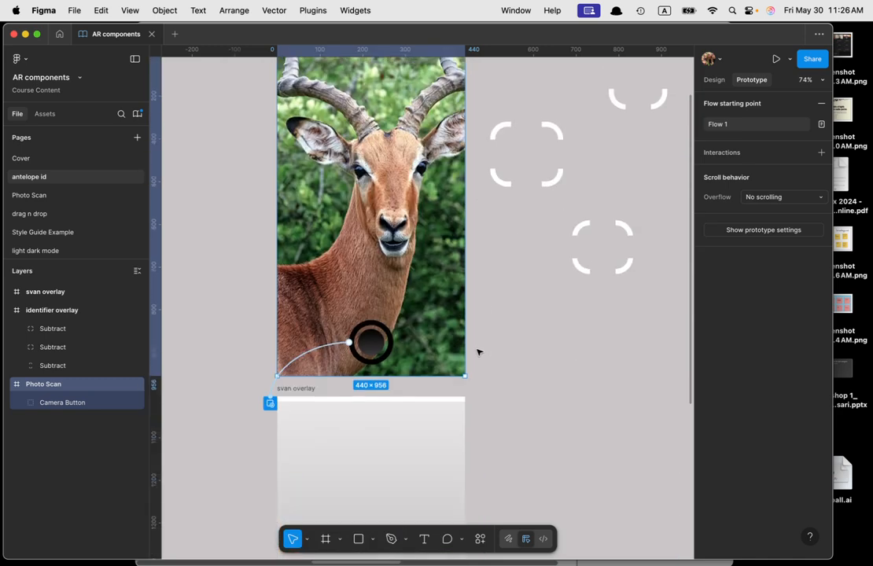
{"action": "scroll", "coordinate": [478, 352], "scroll_direction": "down", "scroll_amount": 1}
{"action": "left_click", "coordinate": [431, 446]}
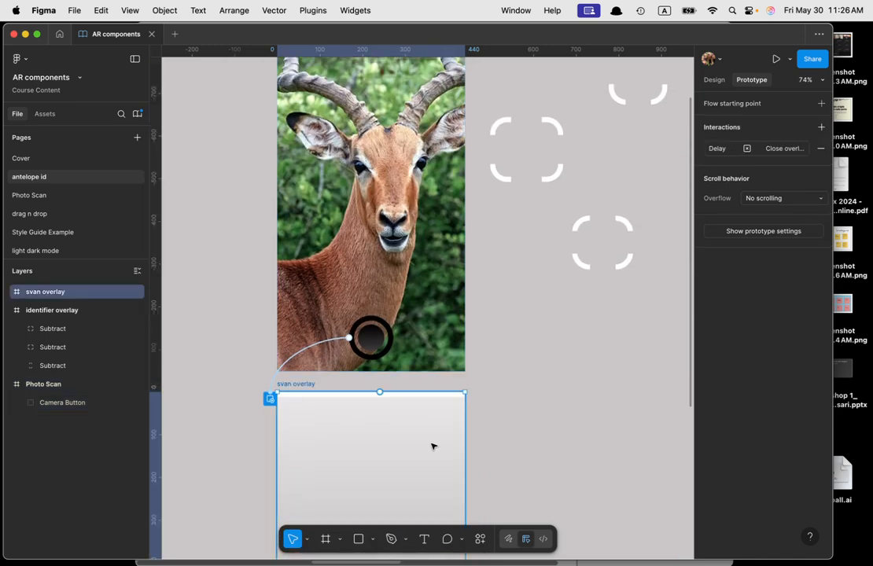
{"action": "left_click", "coordinate": [783, 149]}
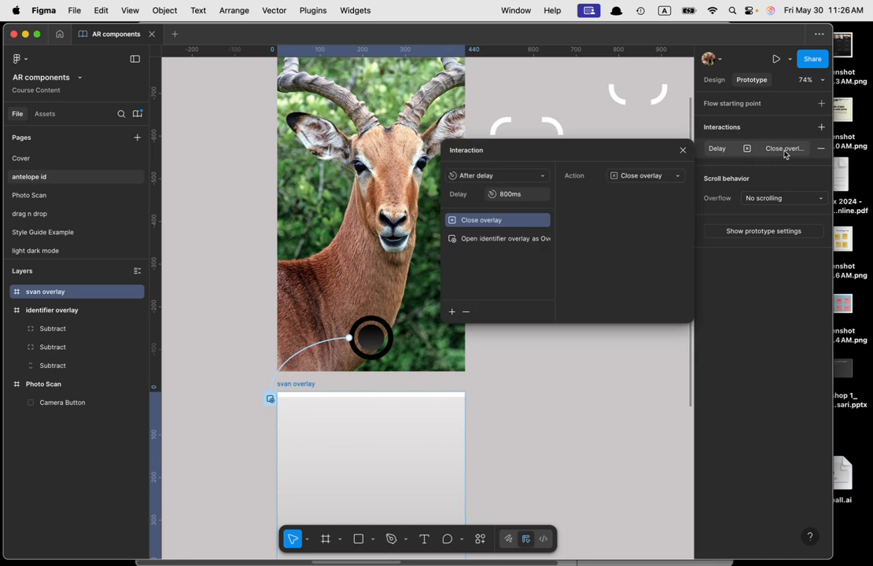
{"action": "left_click", "coordinate": [499, 240]}
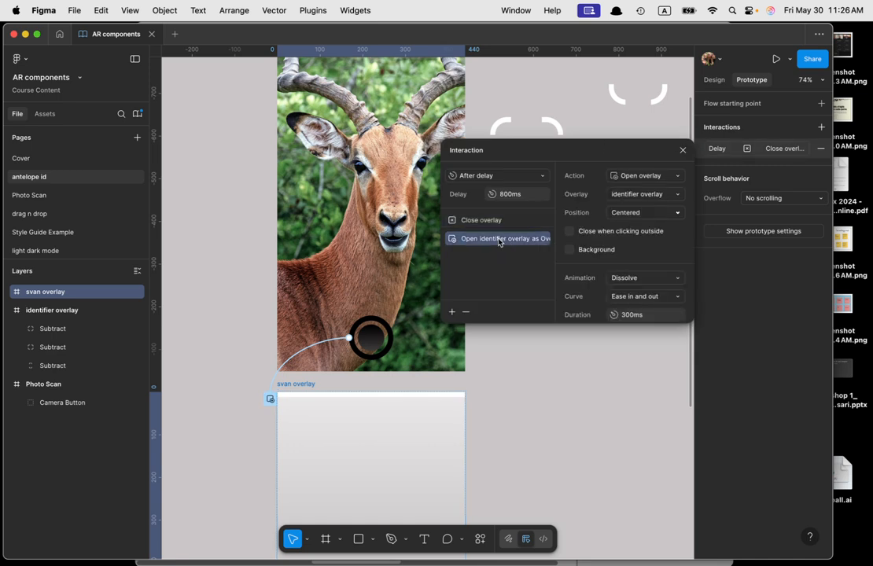
{"action": "scroll", "coordinate": [594, 220], "scroll_direction": "down", "scroll_amount": 1}
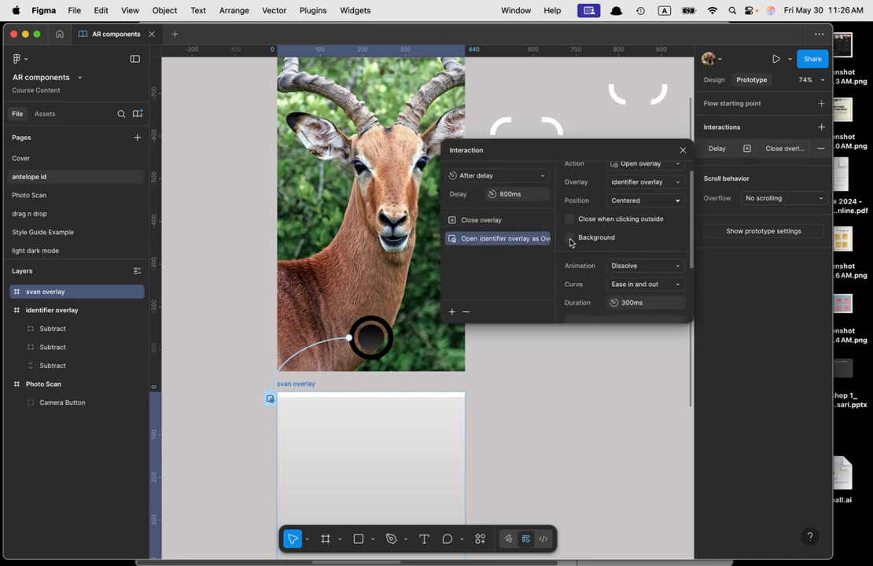
{"action": "left_click", "coordinate": [569, 238]}
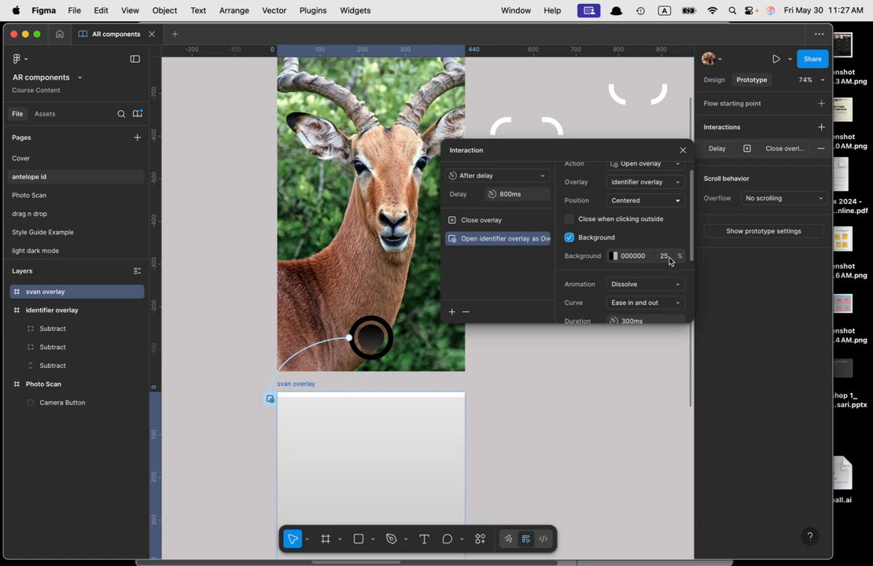
{"action": "scroll", "coordinate": [669, 262], "scroll_direction": "down", "scroll_amount": 2}
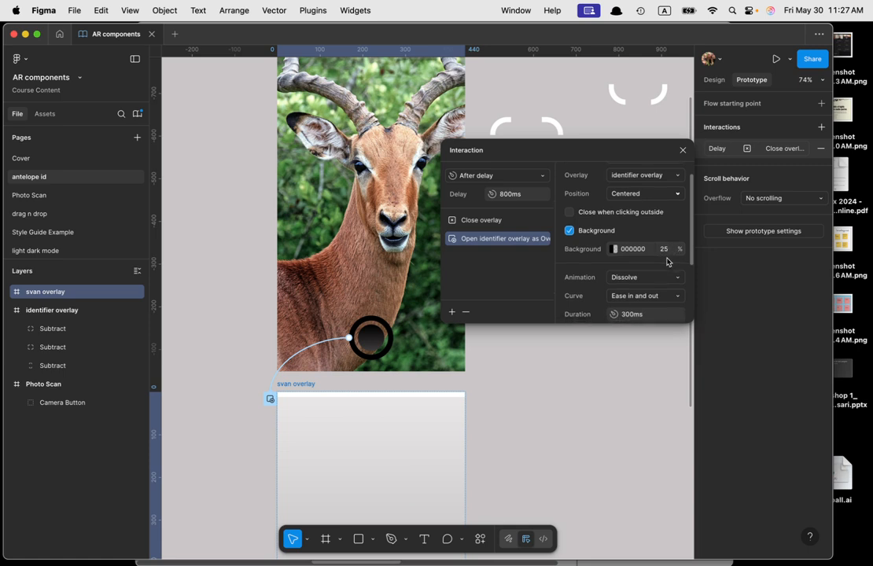
{"action": "scroll", "coordinate": [668, 260], "scroll_direction": "down", "scroll_amount": 1}
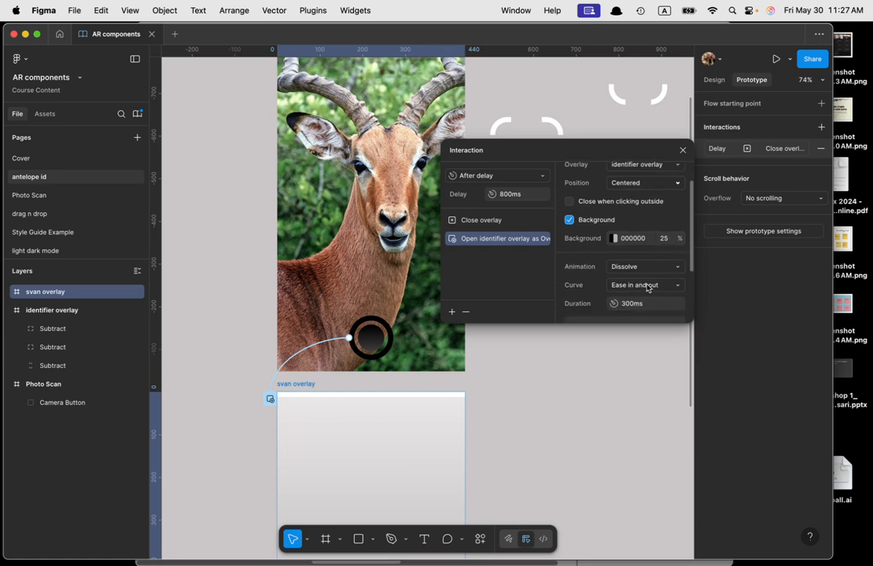
{"action": "scroll", "coordinate": [621, 279], "scroll_direction": "down", "scroll_amount": 2}
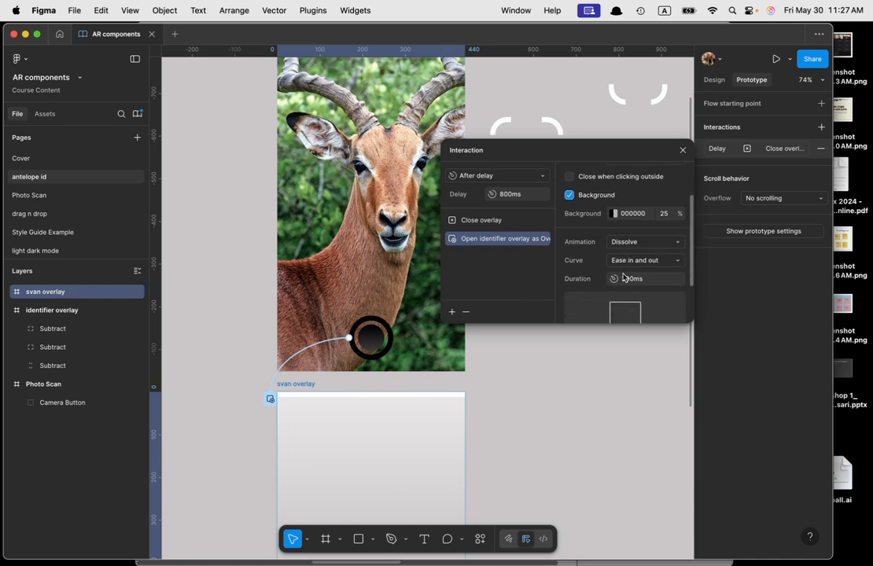
{"action": "scroll", "coordinate": [623, 277], "scroll_direction": "up", "scroll_amount": 5}
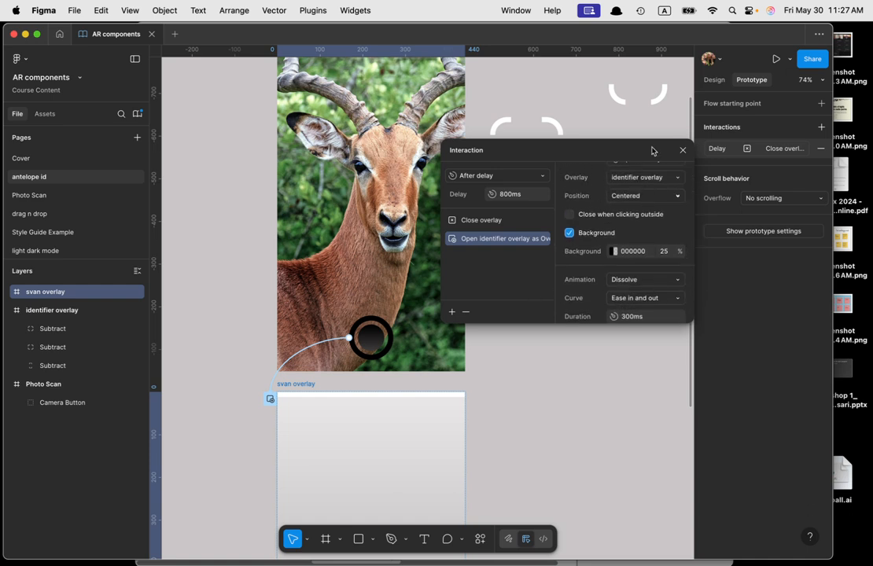
{"action": "left_click", "coordinate": [502, 222]}
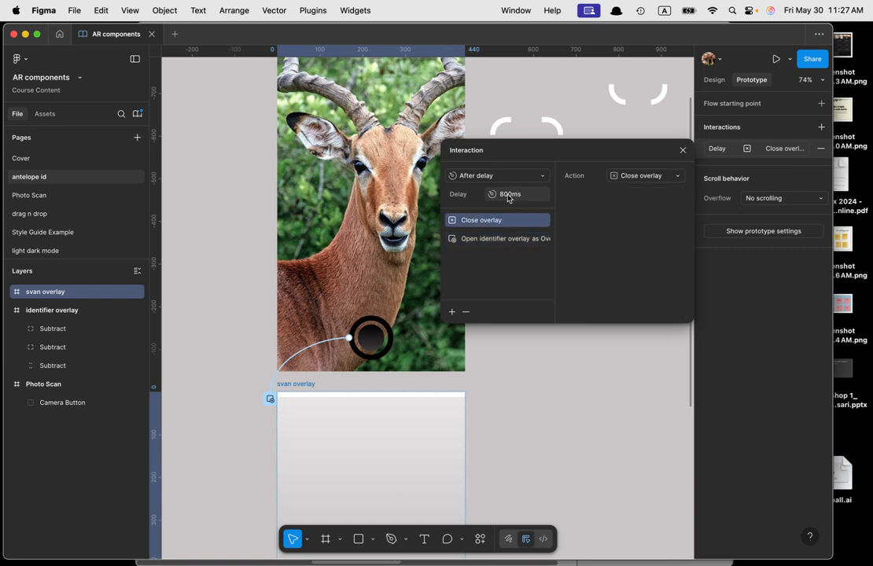
{"action": "left_click", "coordinate": [682, 151]}
- Review the Camera Button's tap interaction settings for opening the svan overlay, and close them
{"action": "scroll", "coordinate": [375, 317], "scroll_direction": "up", "scroll_amount": 5}
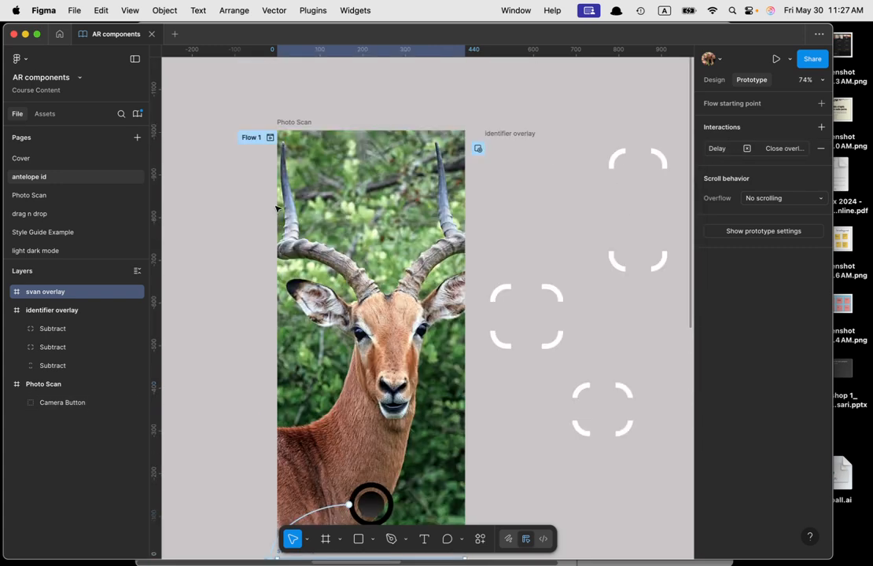
{"action": "scroll", "coordinate": [276, 208], "scroll_direction": "down", "scroll_amount": 3}
{"action": "left_click", "coordinate": [369, 387]}
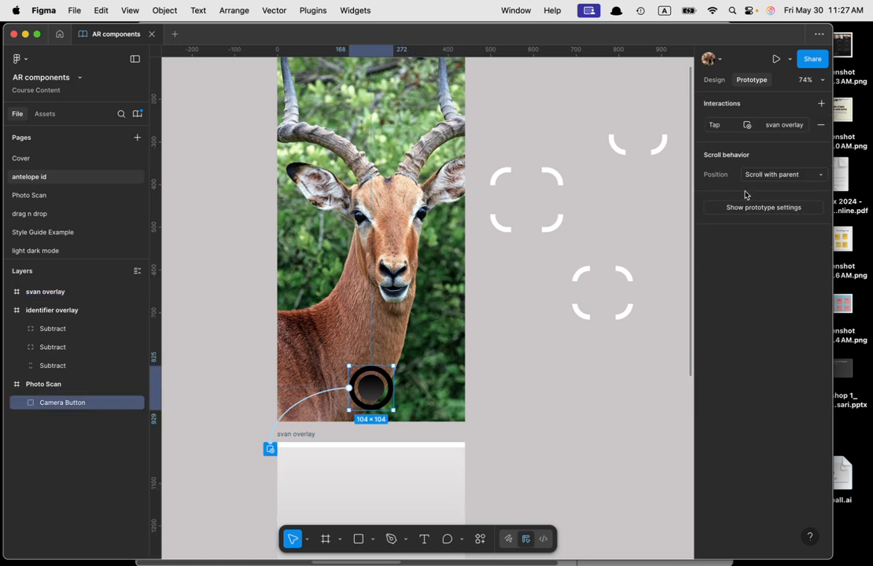
{"action": "left_click", "coordinate": [785, 129]}
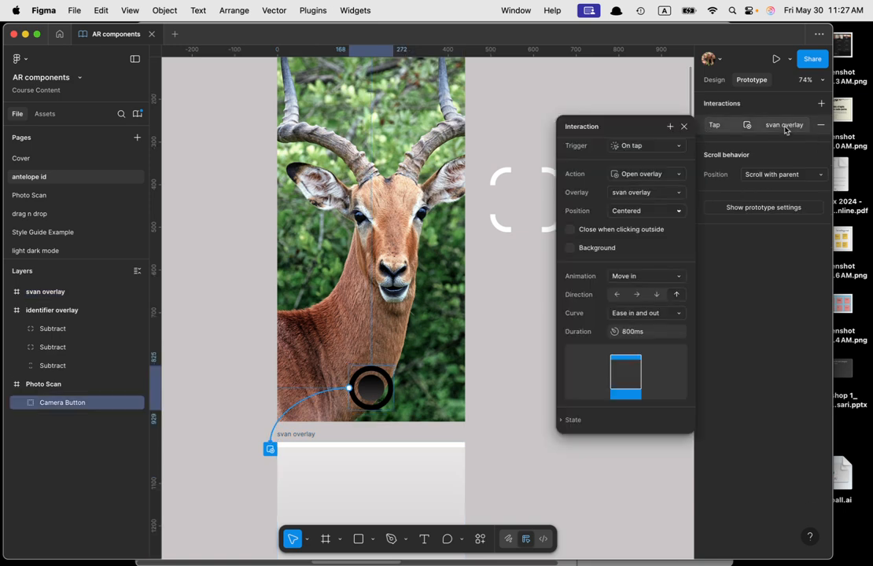
{"action": "left_click", "coordinate": [684, 127]}
- Preview Flow 1 again and trigger the scan with the camera button to check the darkened background behind the identifier brackets
{"action": "scroll", "coordinate": [502, 199], "scroll_direction": "up", "scroll_amount": 4}
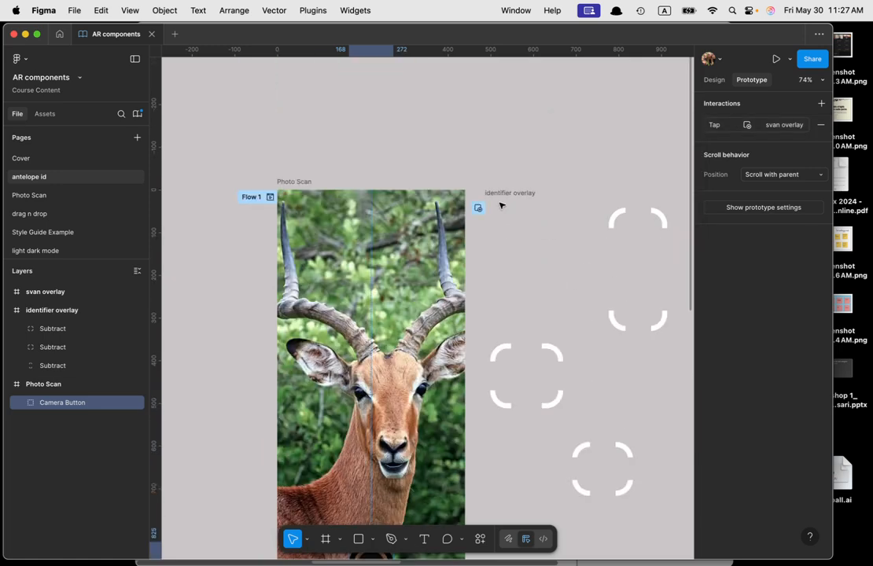
{"action": "left_click", "coordinate": [245, 198]}
{"action": "left_click", "coordinate": [244, 199]}
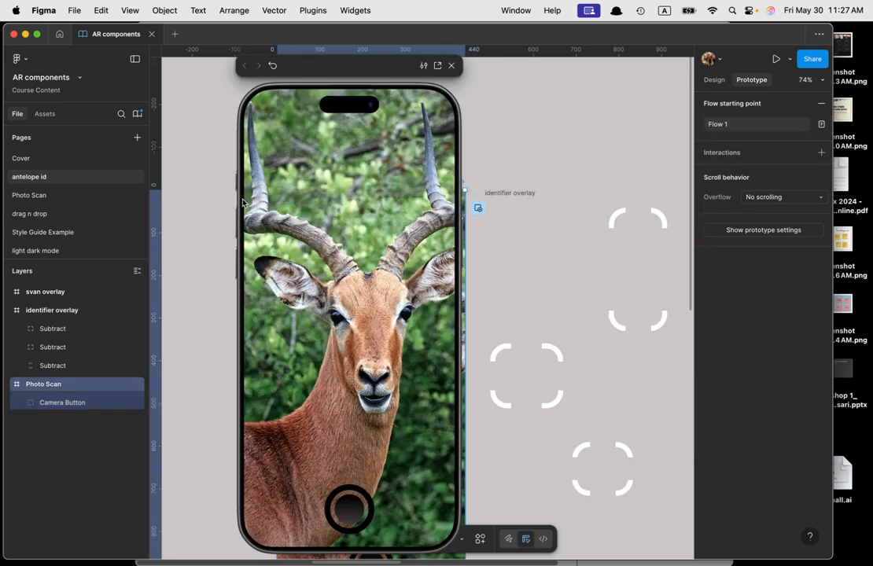
{"action": "left_click", "coordinate": [351, 511]}
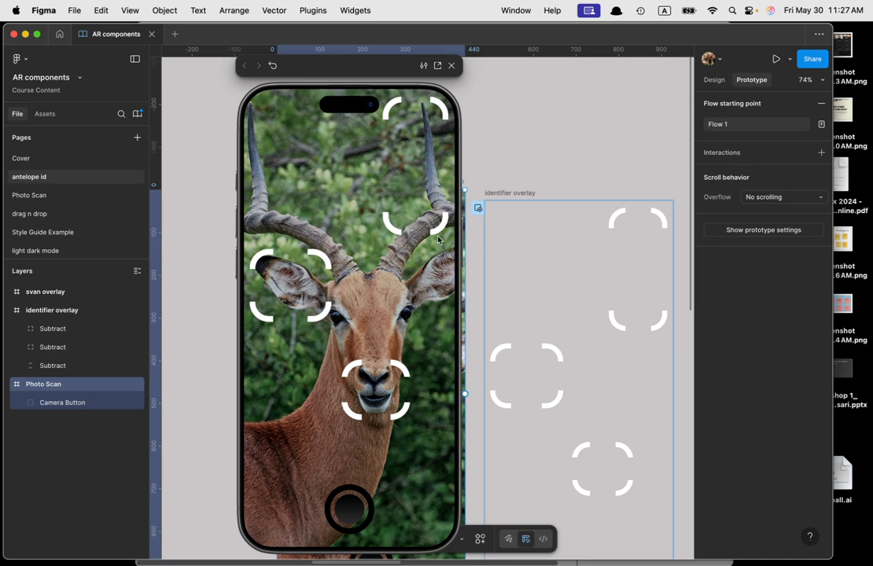
{"action": "left_click", "coordinate": [560, 240]}
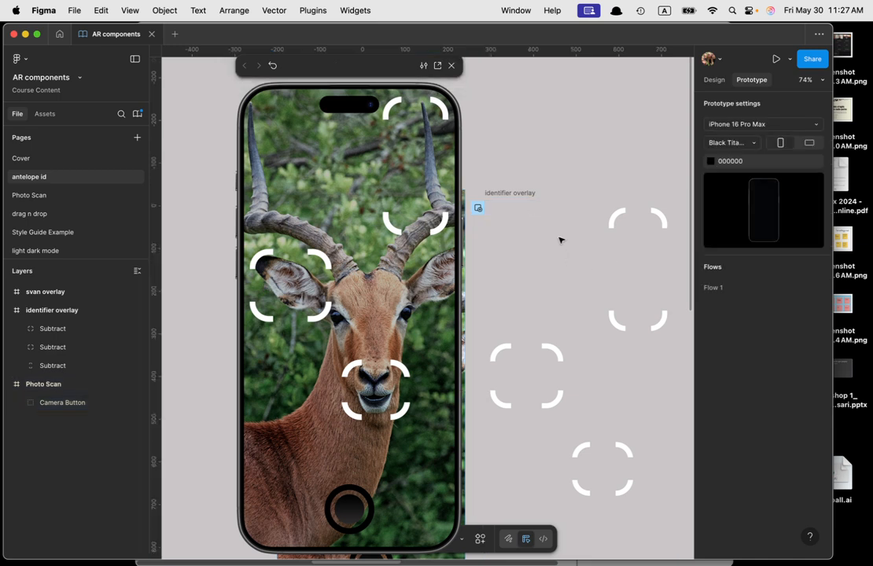
{"action": "scroll", "coordinate": [560, 239], "scroll_direction": "down", "scroll_amount": 6}
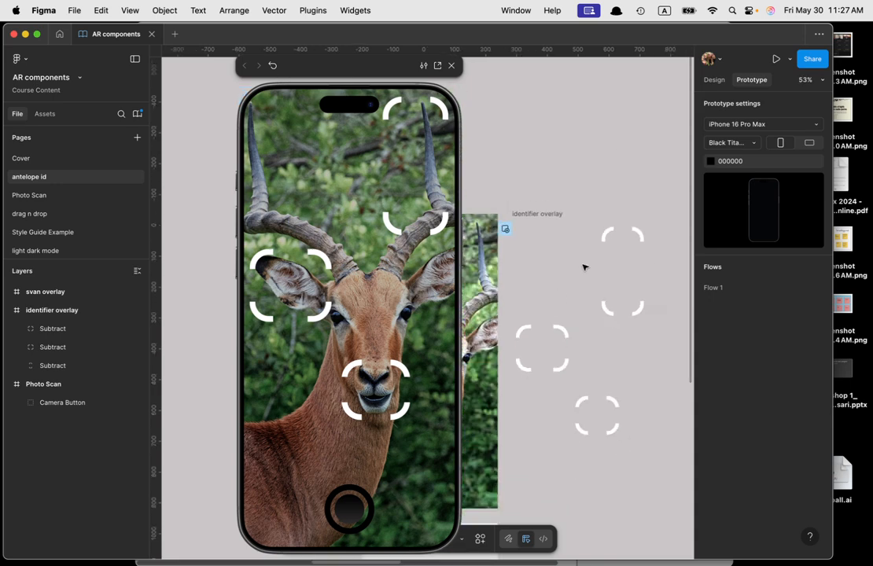
- Close the prototype preview and add a 440 × 956 iPhone 16 Pro Max frame beside the identifier overlay
{"action": "scroll", "coordinate": [580, 312], "scroll_direction": "right", "scroll_amount": 3}
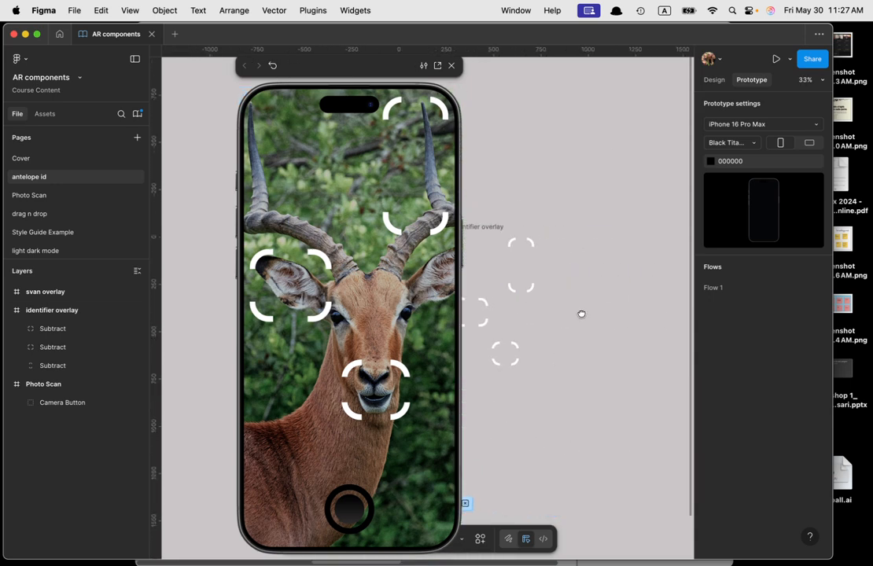
{"action": "left_click", "coordinate": [451, 65]}
{"action": "scroll", "coordinate": [542, 315], "scroll_direction": "right", "scroll_amount": 5}
{"action": "left_click", "coordinate": [276, 220]}
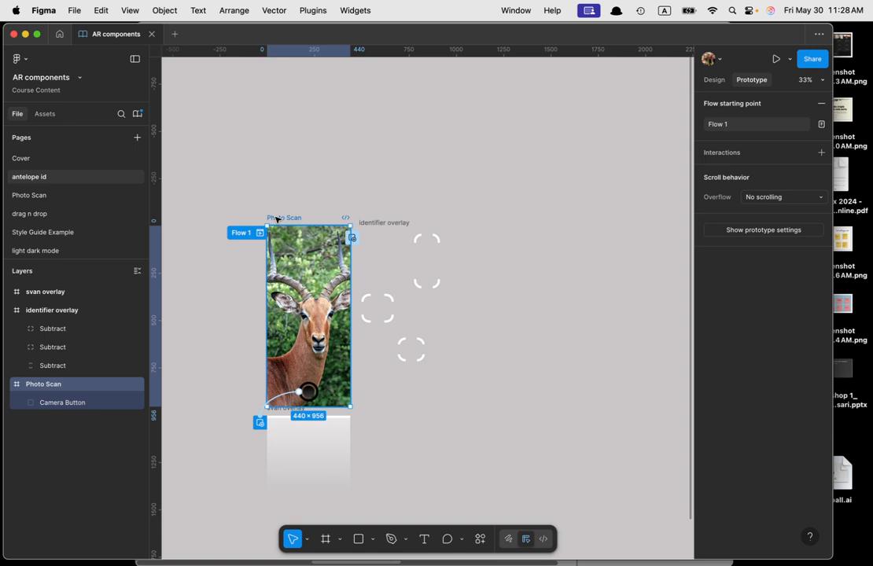
{"action": "left_click", "coordinate": [533, 269]}
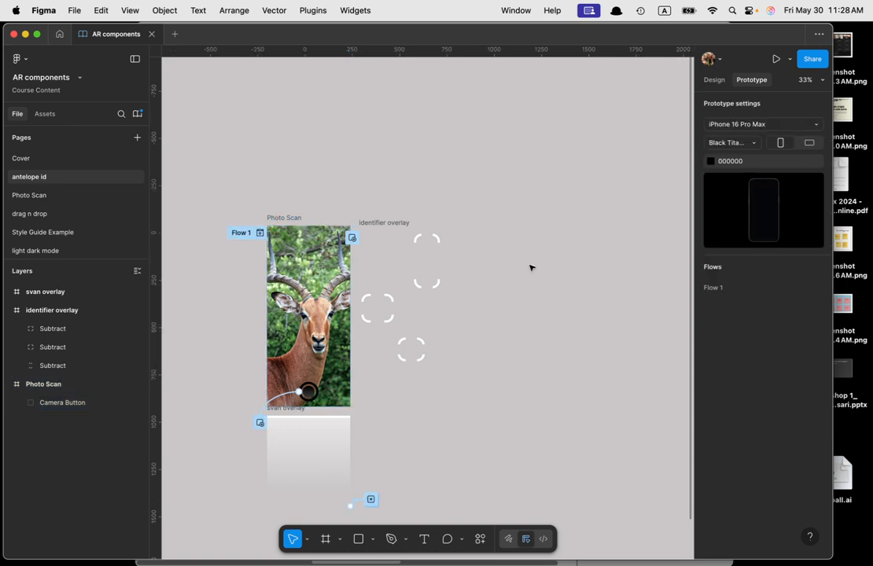
{"action": "key", "text": "f"}
{"action": "left_click", "coordinate": [777, 221]}
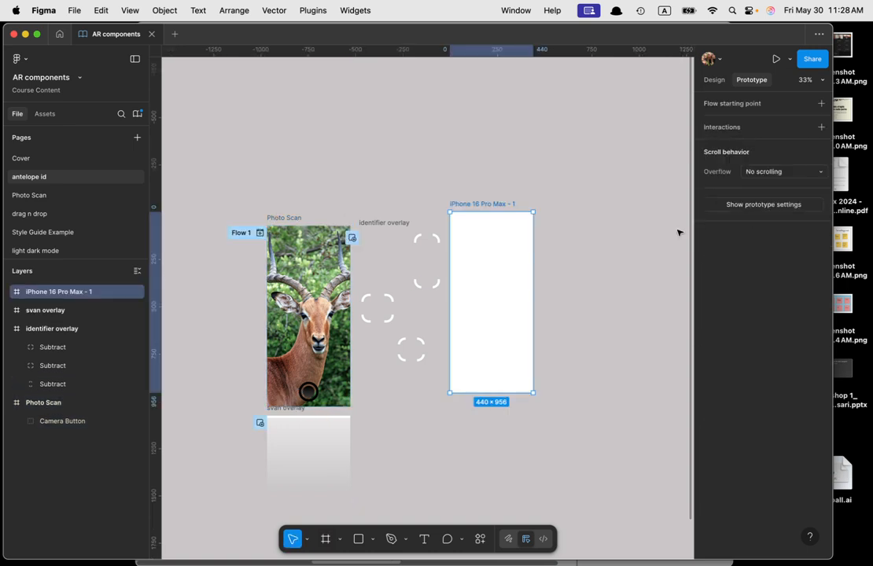
{"action": "left_click", "coordinate": [596, 282]}
- Draw a rectangle about 302 × 344 in the upper part of the new iPhone 16 Pro Max frame
{"action": "left_click", "coordinate": [504, 270]}
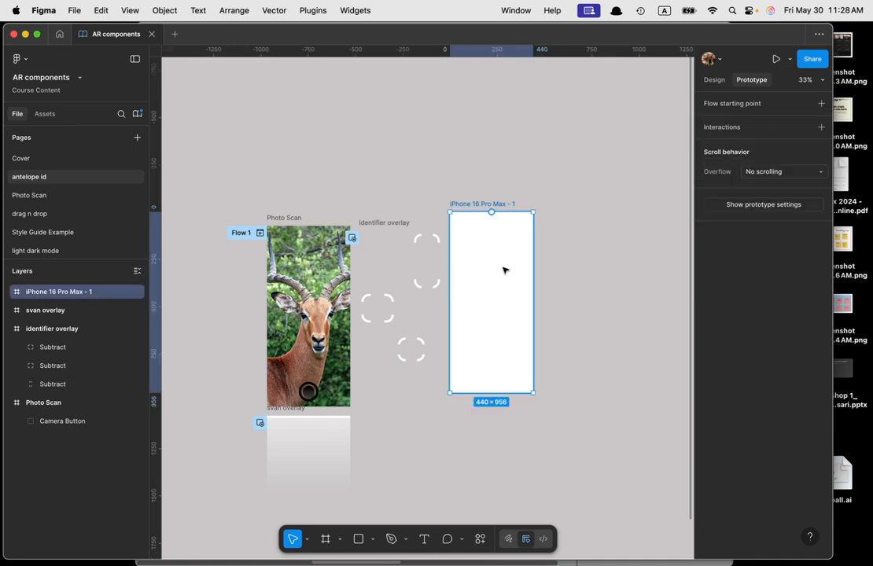
{"action": "key", "text": "r"}
{"action": "left_click_drag", "start_coordinate": [465, 230], "coordinate": [521, 296]}
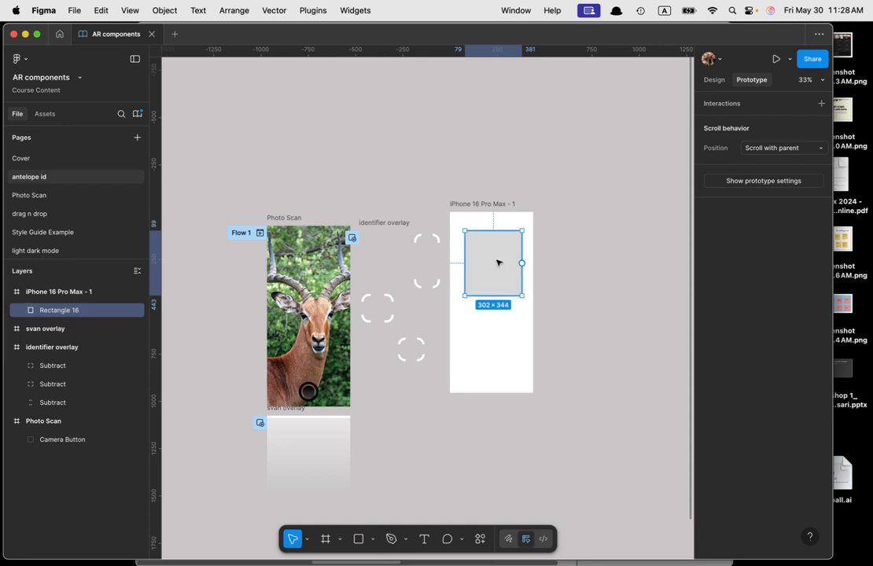
{"action": "key", "text": "Escape"}
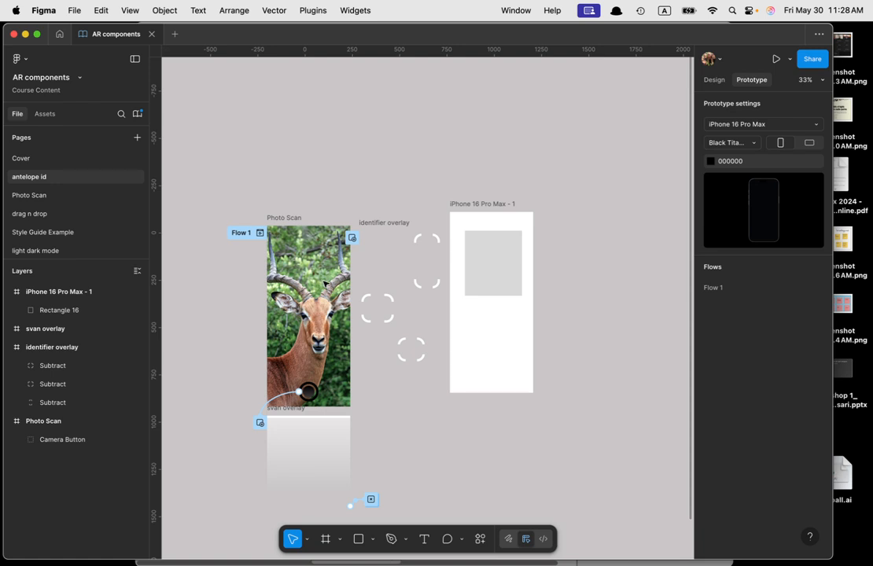
- Try to place a media file from the Downloads folder into the grey rectangle
{"action": "left_click", "coordinate": [508, 273]}
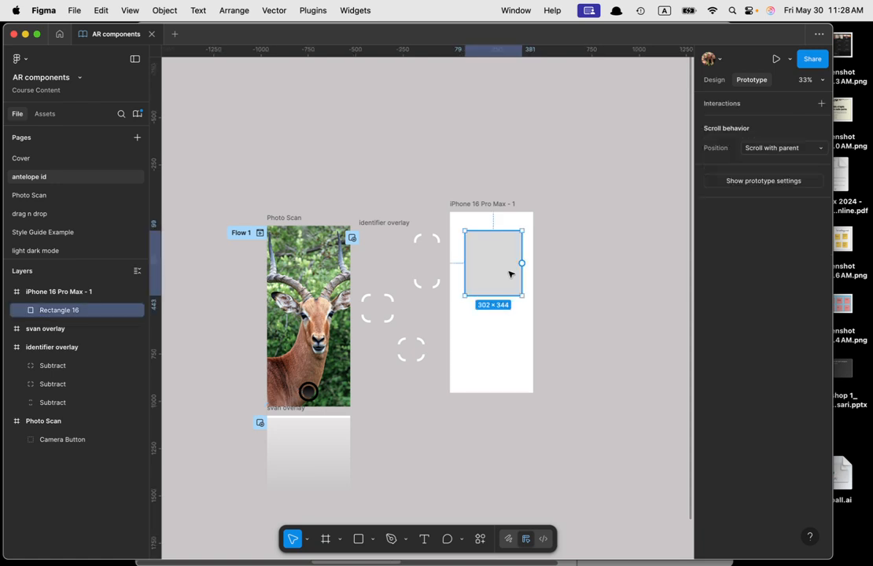
{"action": "key", "text": "super+shift+k"}
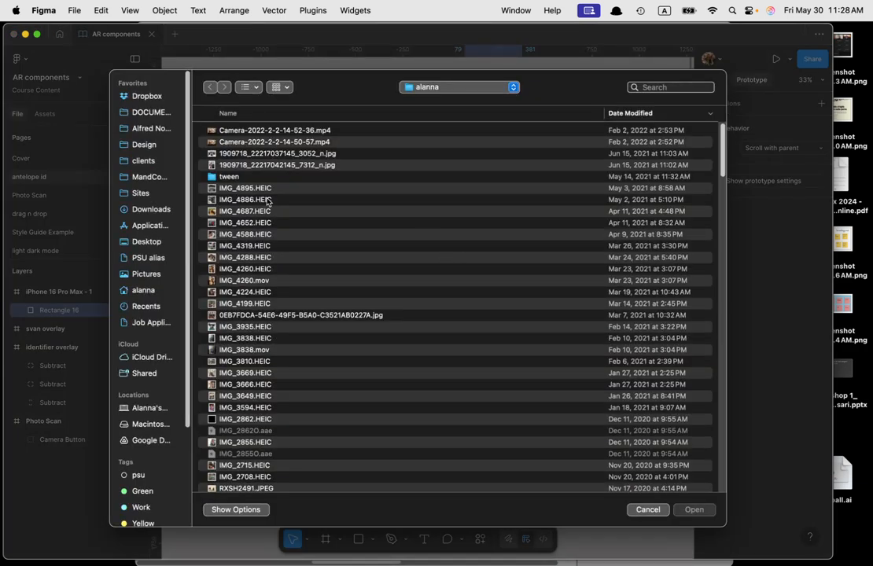
{"action": "left_click", "coordinate": [145, 208]}
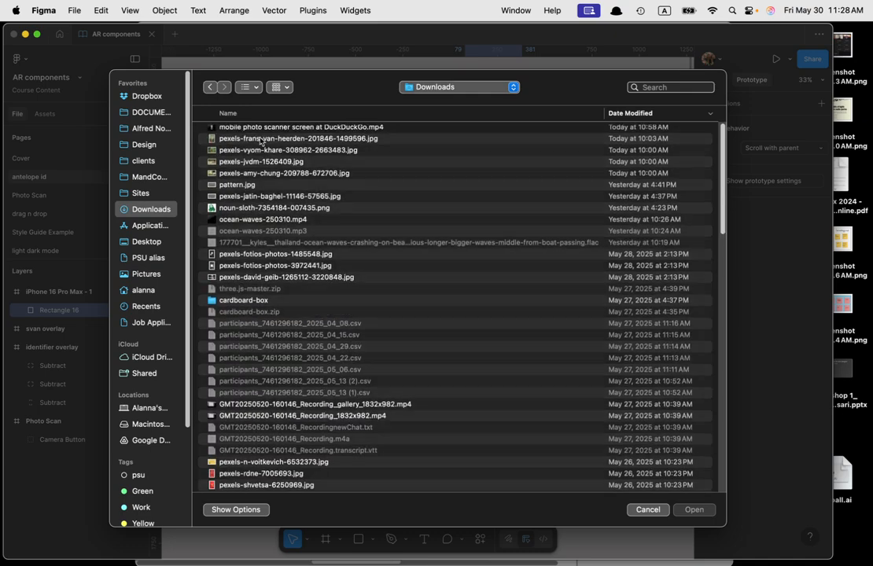
{"action": "double_click", "coordinate": [266, 131]}
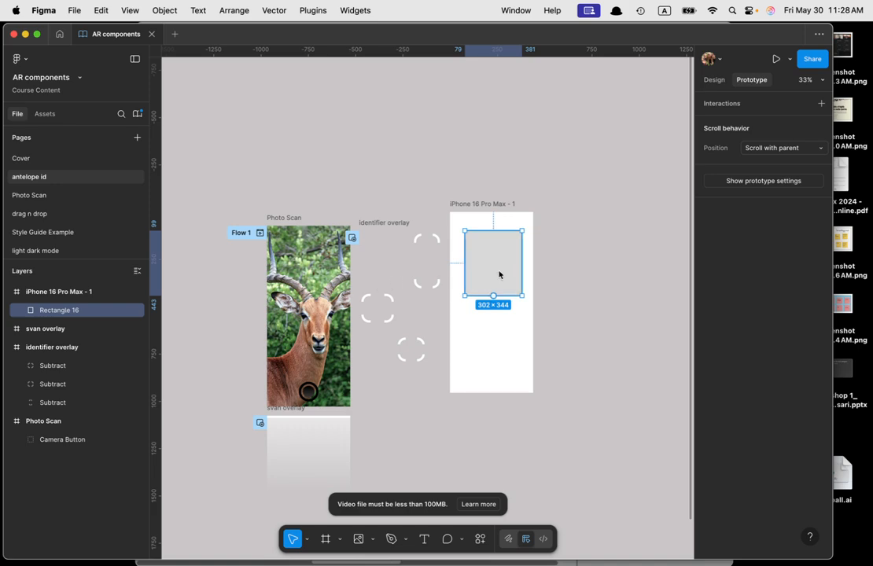
- Try to place a JPG photo from the home folder in the design, and undo the placement
{"action": "key", "text": "super+shift+k"}
{"action": "left_click", "coordinate": [288, 154]}
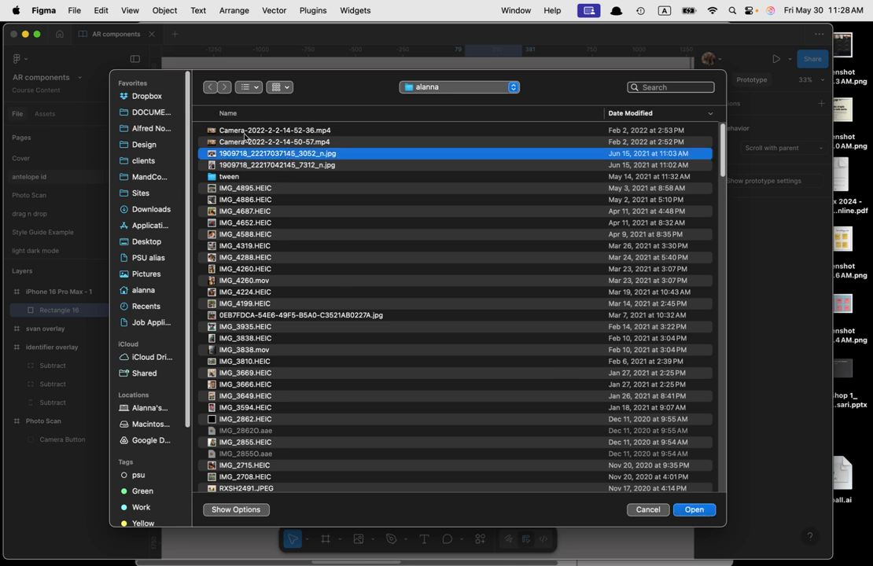
{"action": "left_click", "coordinate": [254, 167]}
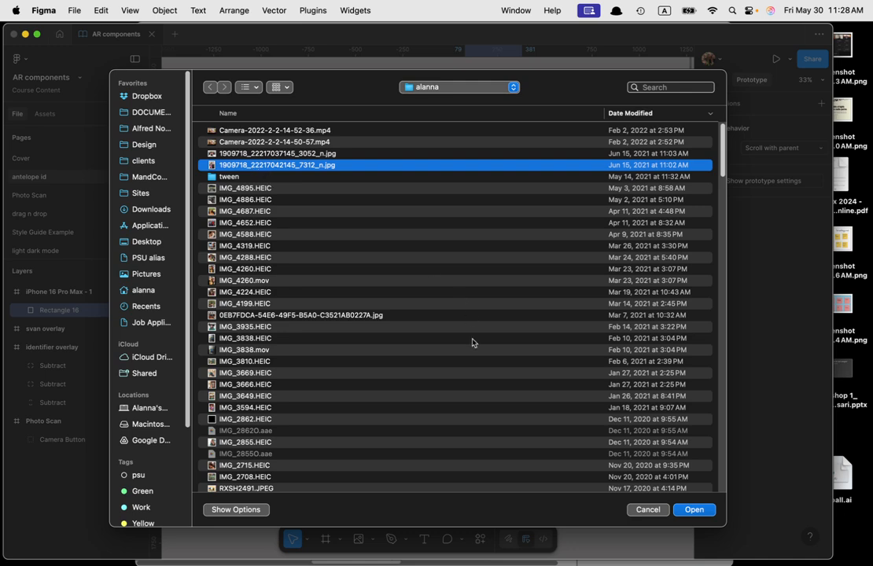
{"action": "left_click", "coordinate": [693, 509]}
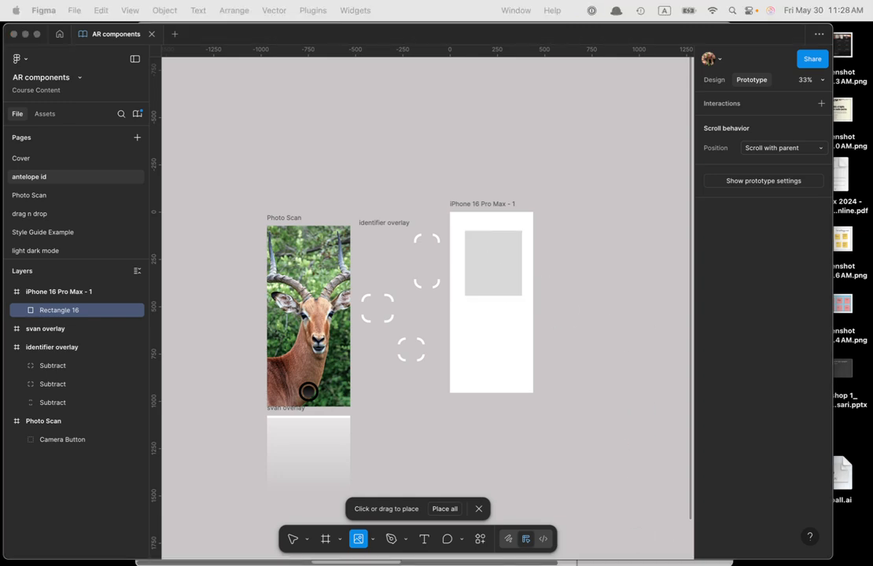
{"action": "left_click", "coordinate": [331, 283]}
{"action": "key", "text": "ctrl+z"}
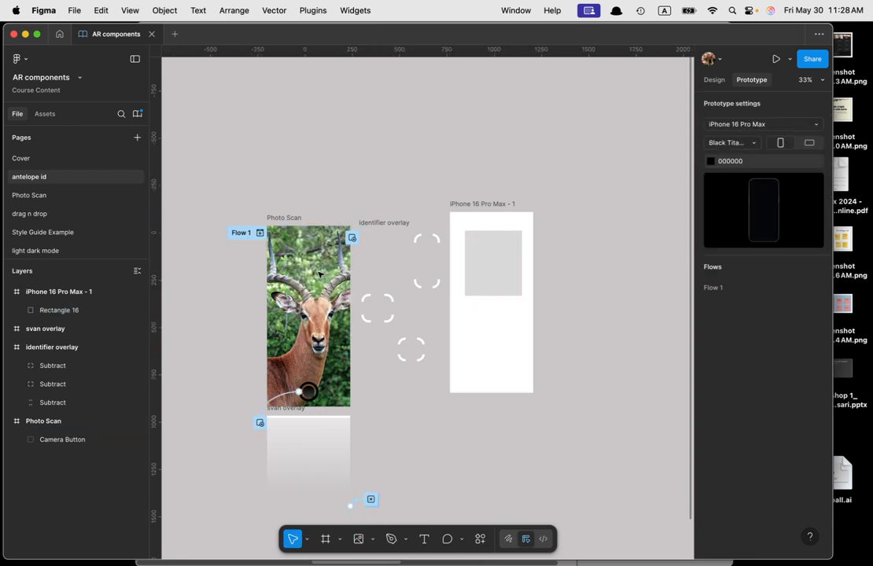
- Duplicate the Photo Scan frame onto the empty canvas beyond the iPhone 16 Pro Max frame and cut the duplicate
{"action": "left_click", "coordinate": [508, 271]}
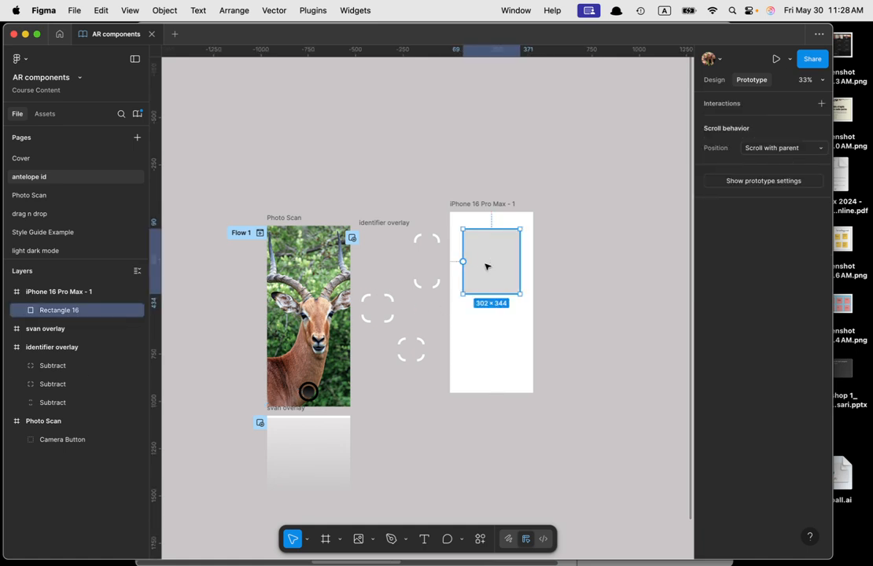
{"action": "left_click", "coordinate": [368, 500]}
{"action": "left_click_drag", "start_coordinate": [284, 218], "coordinate": [598, 273]}
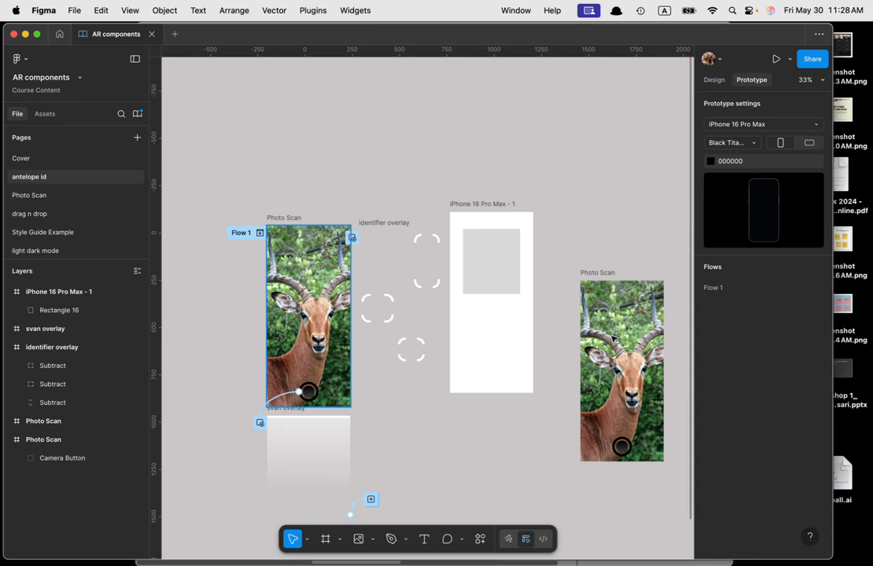
{"action": "right_click", "coordinate": [614, 338]}
{"action": "key", "text": "Escape"}
{"action": "key", "text": "Delete"}
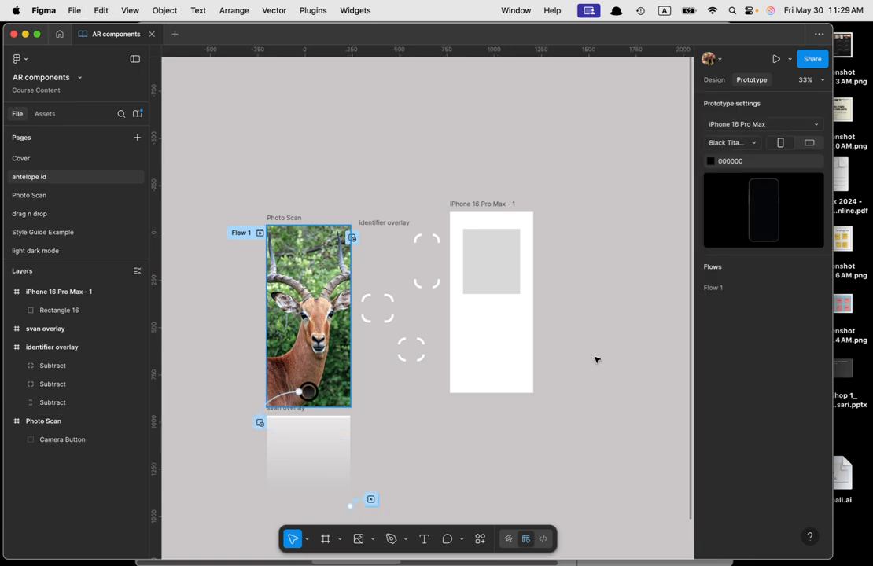
- Replace the grey rectangle in the iPhone 16 Pro Max frame with the copied Photo Scan frame
{"action": "left_click", "coordinate": [506, 269]}
{"action": "right_click", "coordinate": [507, 269]}
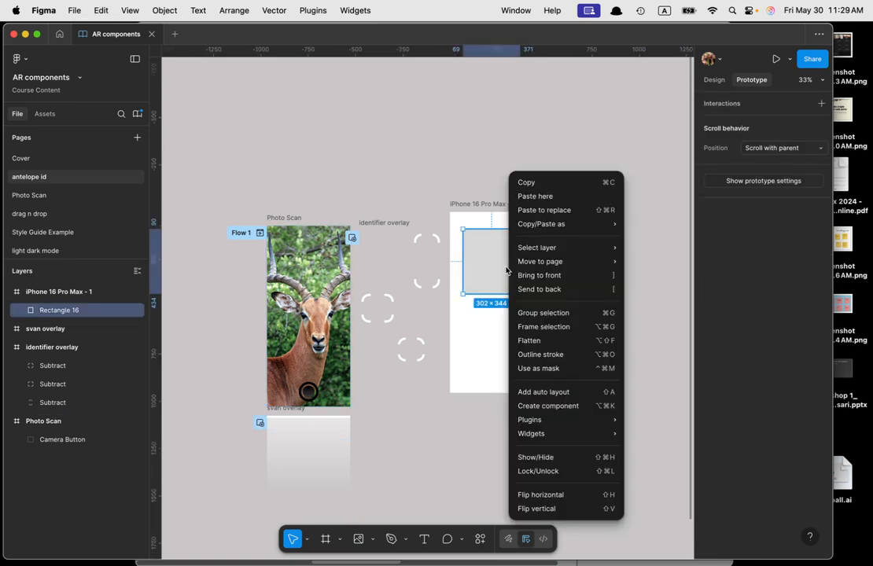
{"action": "left_click", "coordinate": [567, 210]}
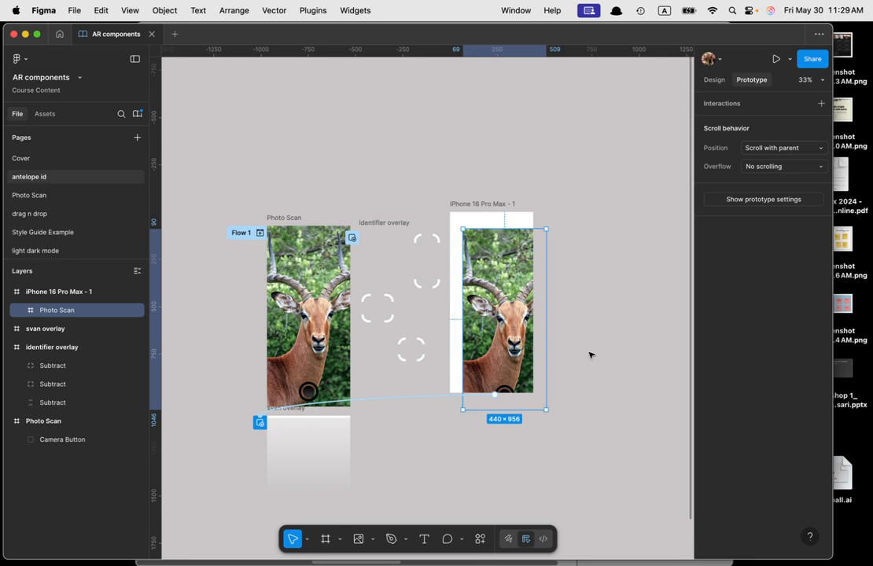
- Try to shrink the pasted Photo Scan frame to about 312 × 331, and undo the resize
{"action": "left_click", "coordinate": [480, 311]}
{"action": "left_click_drag", "start_coordinate": [546, 409], "coordinate": [522, 291]}
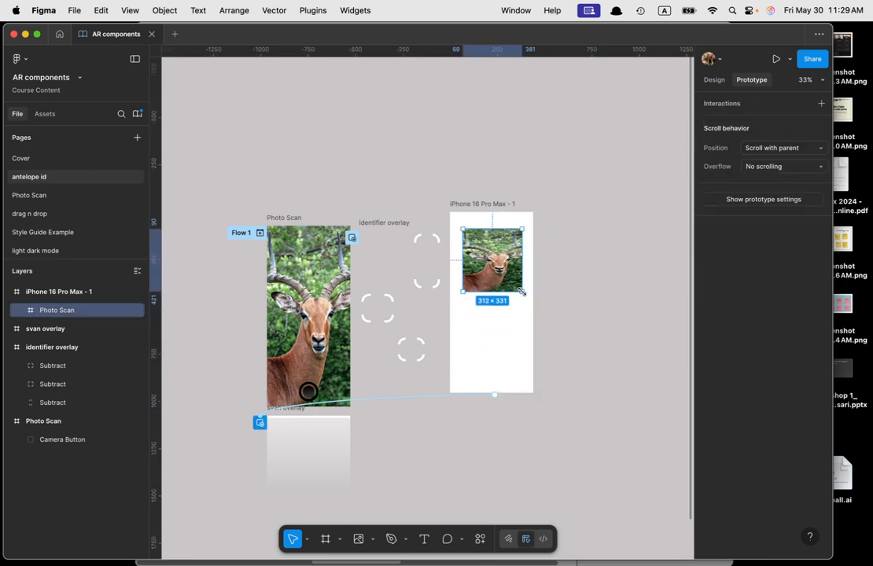
{"action": "key", "text": "ctrl+z"}
{"action": "left_click", "coordinate": [539, 277]}
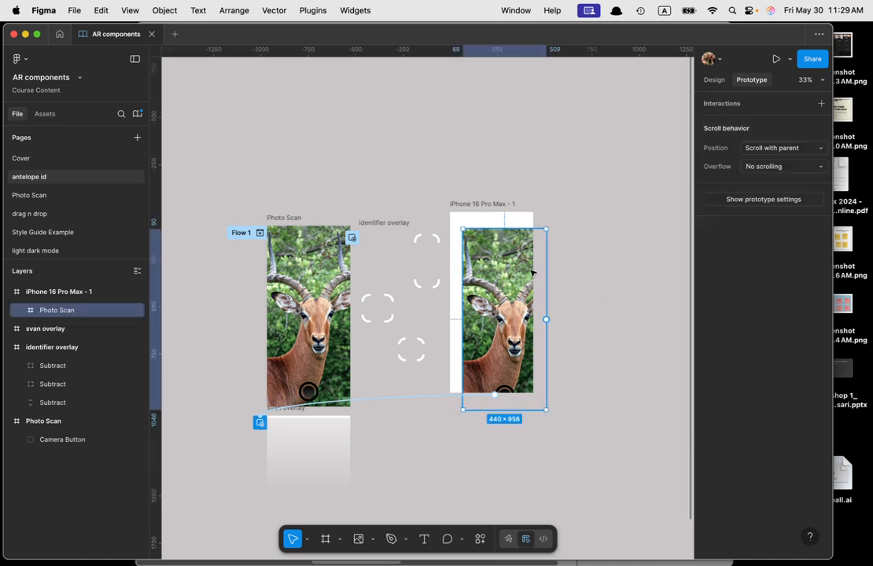
- Open the pasted Photo Scan frame's image fill for editing in Crop mode
{"action": "left_click", "coordinate": [714, 81]}
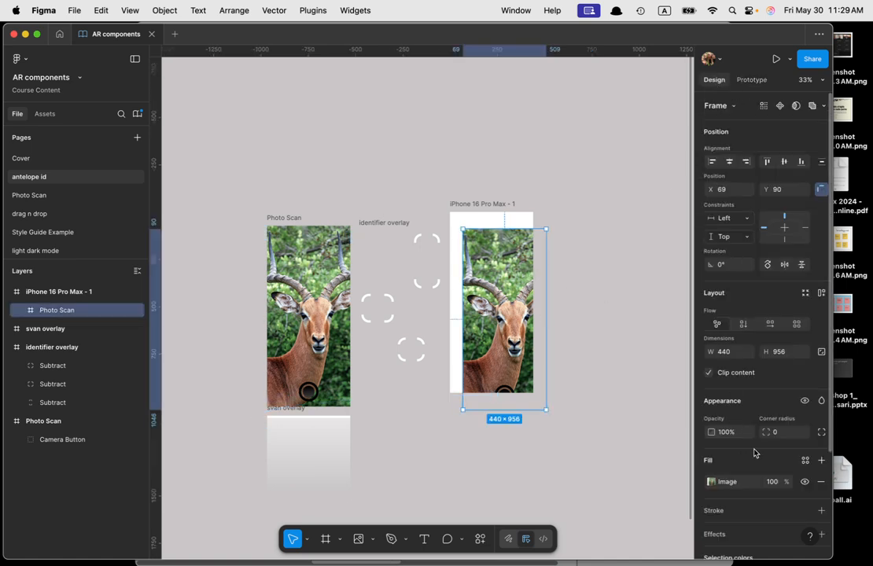
{"action": "scroll", "coordinate": [743, 468], "scroll_direction": "down", "scroll_amount": 2}
{"action": "left_click", "coordinate": [712, 401]}
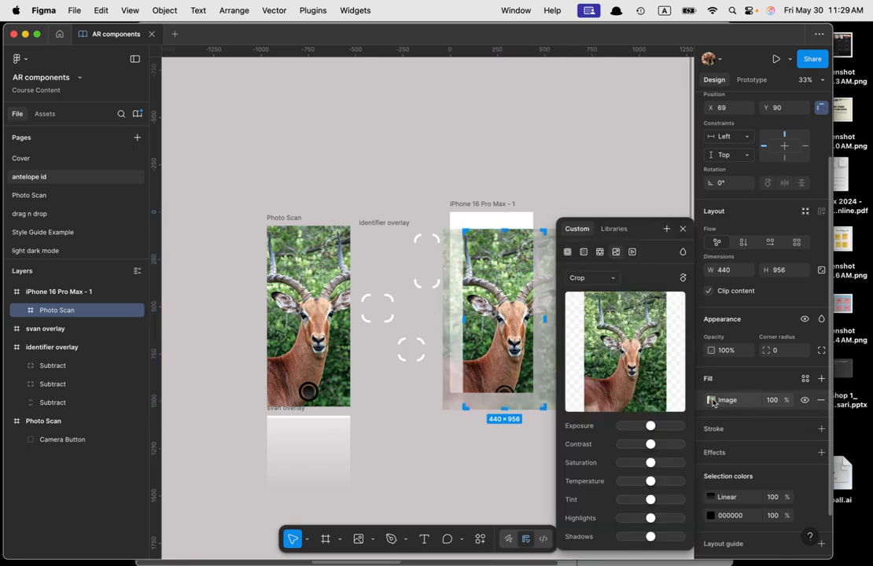
{"action": "left_click", "coordinate": [578, 278]}
{"action": "left_click", "coordinate": [586, 282]}
{"action": "left_click", "coordinate": [586, 279]}
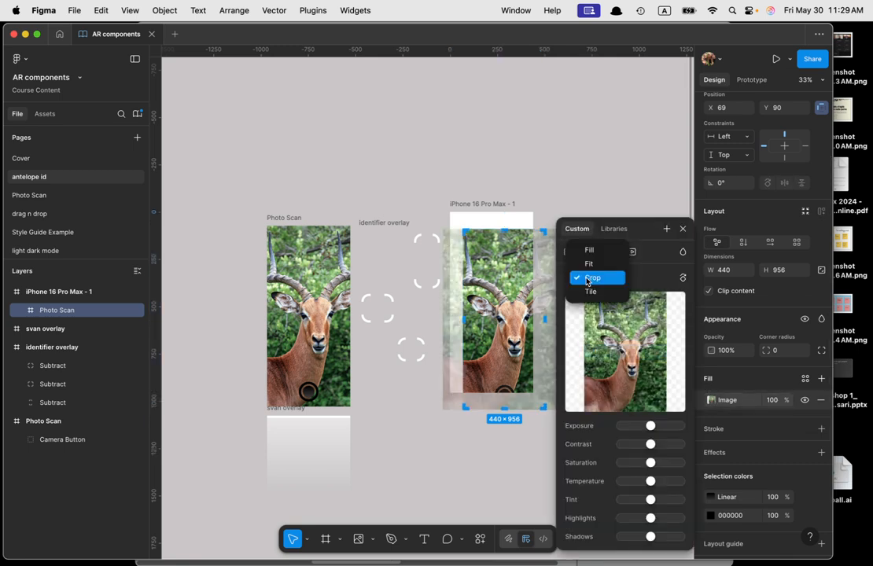
{"action": "left_click", "coordinate": [586, 280]}
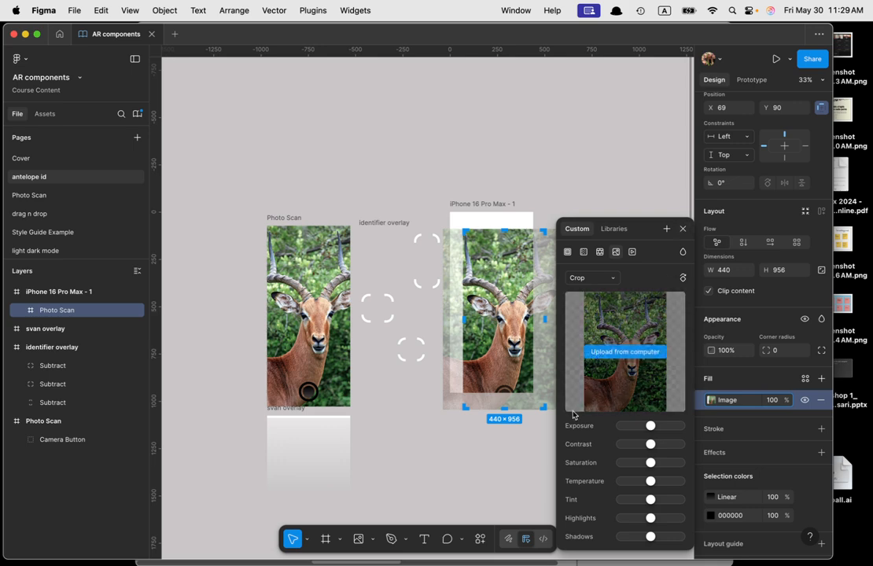
{"action": "left_click_drag", "start_coordinate": [664, 236], "coordinate": [699, 236]}
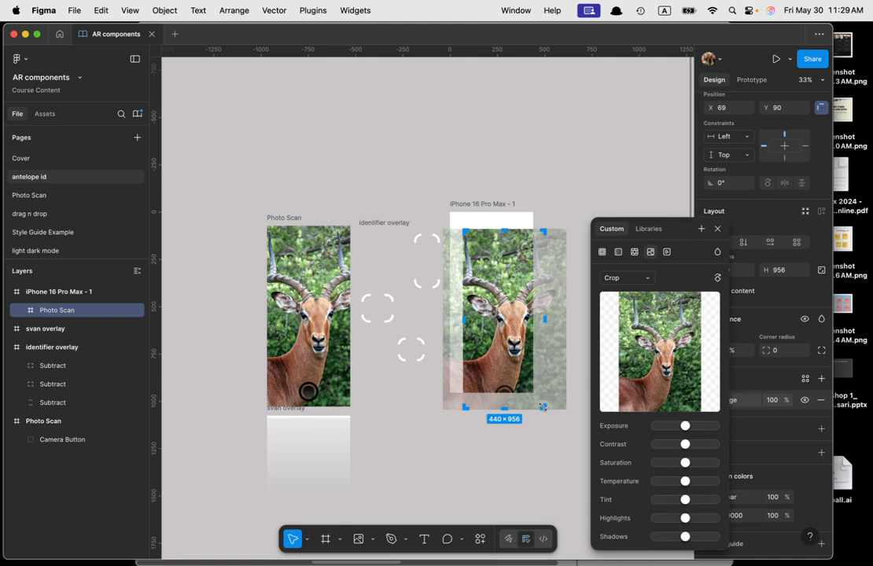
- Crop the pasted Photo Scan frame to about 351 × 478, with its left edge at X 36
{"action": "left_click_drag", "start_coordinate": [561, 407], "coordinate": [512, 304]}
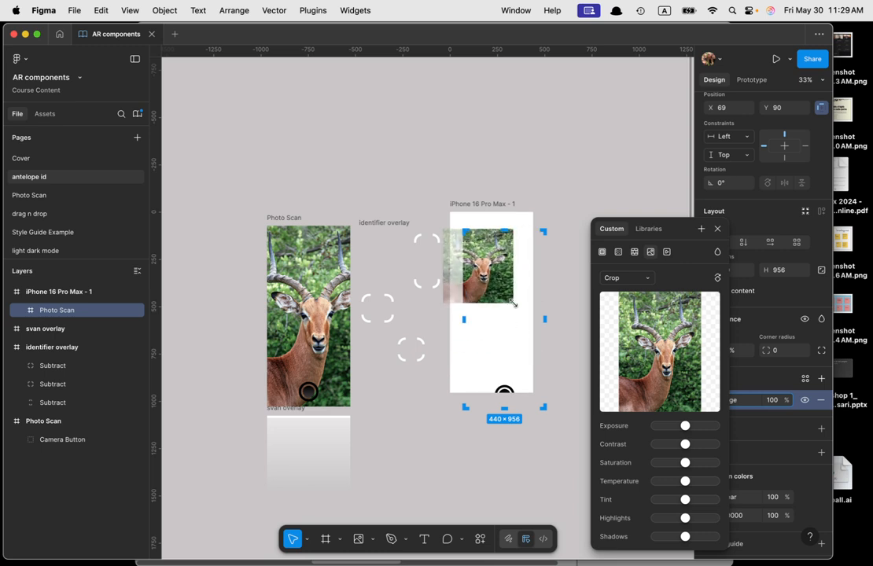
{"action": "key", "text": "super+z"}
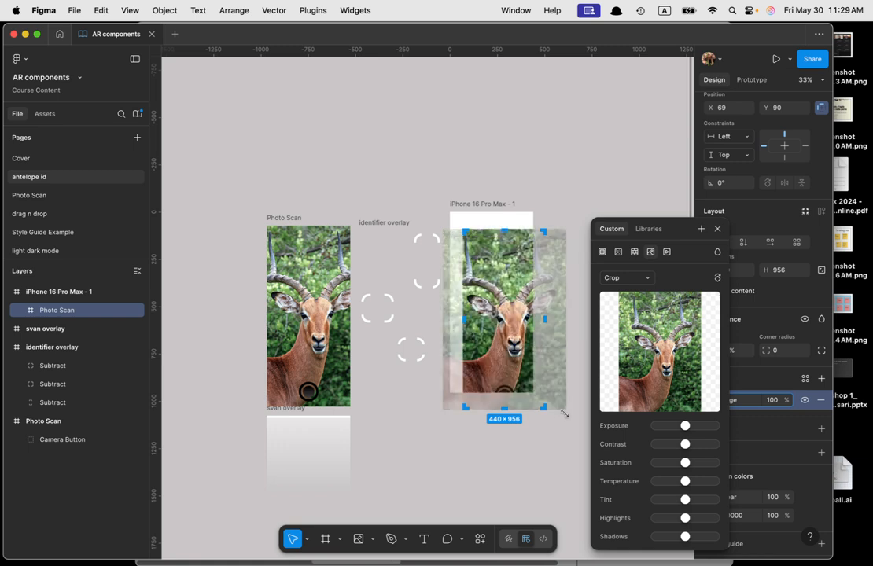
{"action": "mouse_move", "coordinate": [540, 397]}
{"action": "left_mouse_down"}
{"action": "mouse_move", "coordinate": [533, 343]}
{"action": "mouse_move", "coordinate": [511, 308]}
{"action": "mouse_move", "coordinate": [534, 380]}
{"action": "left_mouse_up"}
{"action": "left_click_drag", "start_coordinate": [535, 272], "coordinate": [521, 318]}
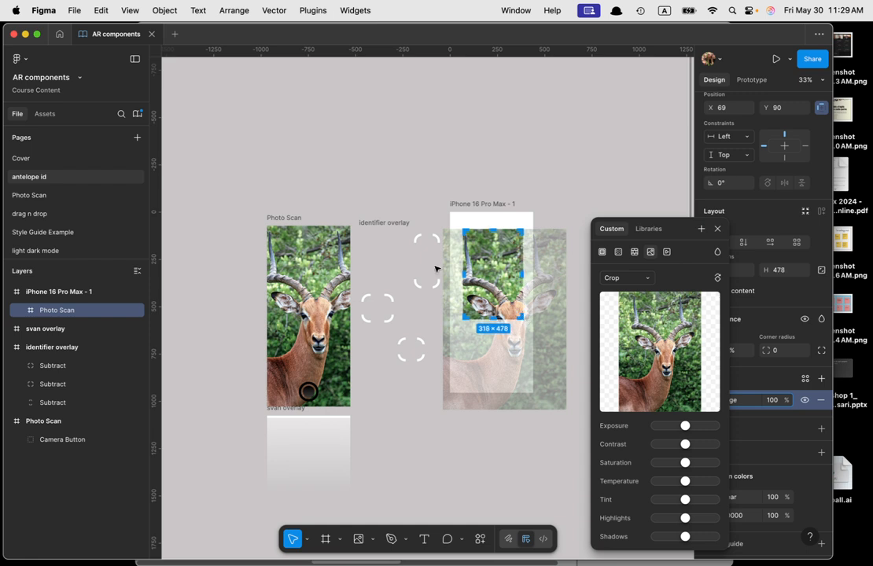
{"action": "left_click_drag", "start_coordinate": [461, 273], "coordinate": [456, 273]}
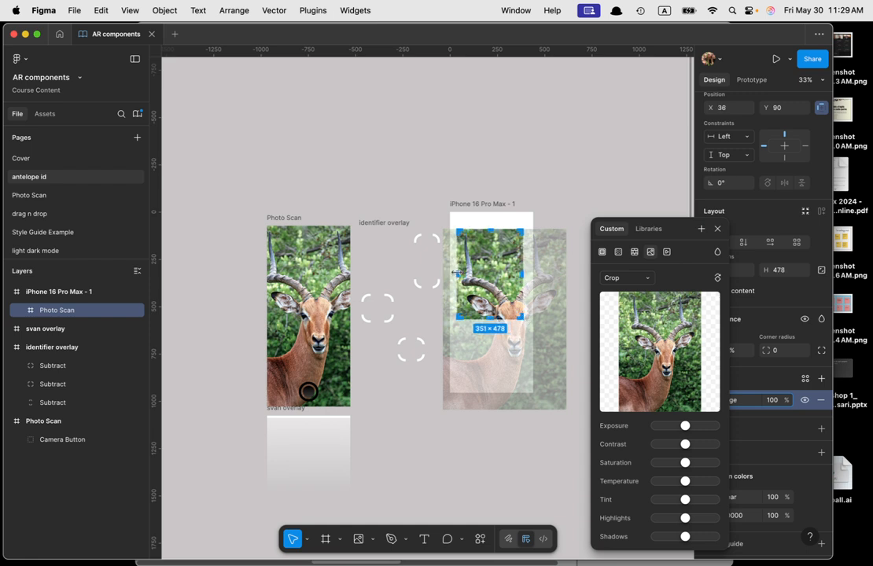
- Scale down and reposition the antelope image inside the crop so the head and horns are centred, and finish cropping
{"action": "left_click_drag", "start_coordinate": [464, 320], "coordinate": [457, 303]}
{"action": "left_click_drag", "start_coordinate": [526, 346], "coordinate": [515, 317]}
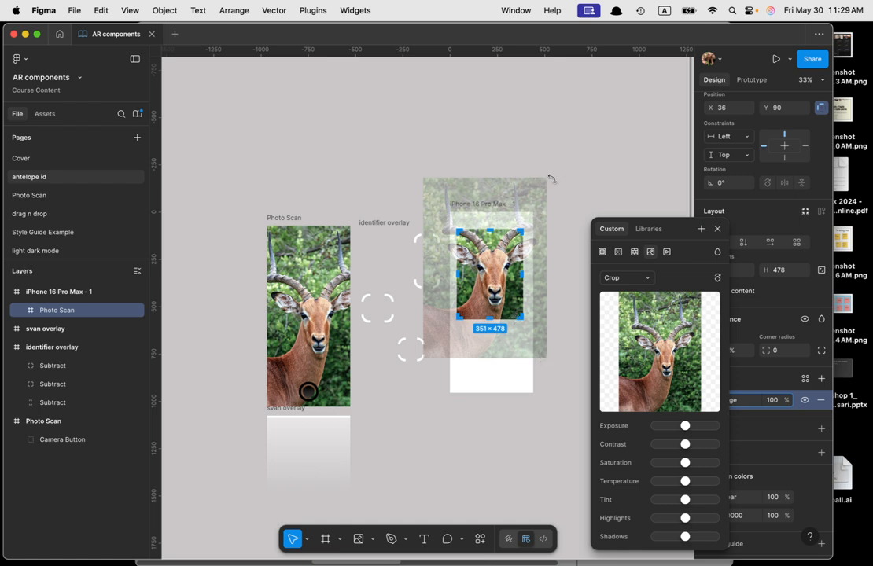
{"action": "left_click_drag", "start_coordinate": [547, 180], "coordinate": [518, 221]}
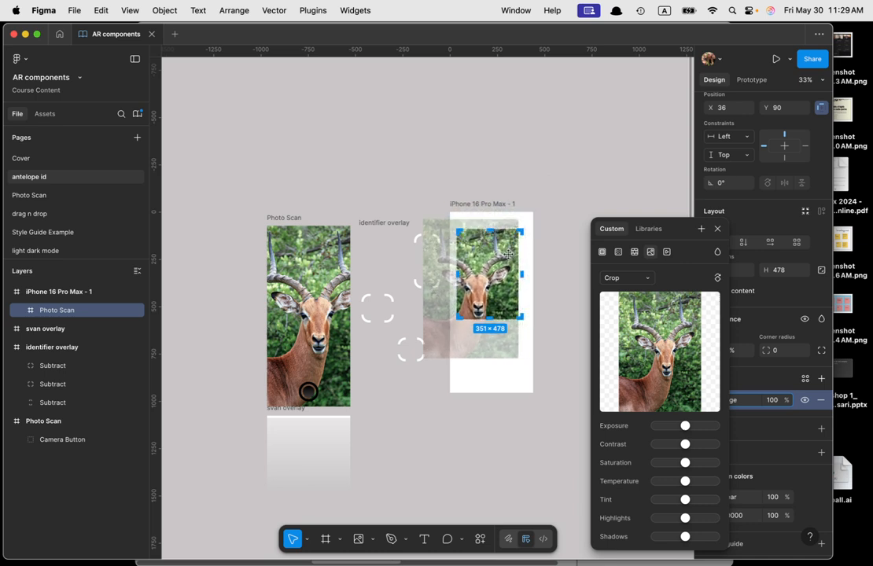
{"action": "left_click_drag", "start_coordinate": [487, 281], "coordinate": [501, 270]}
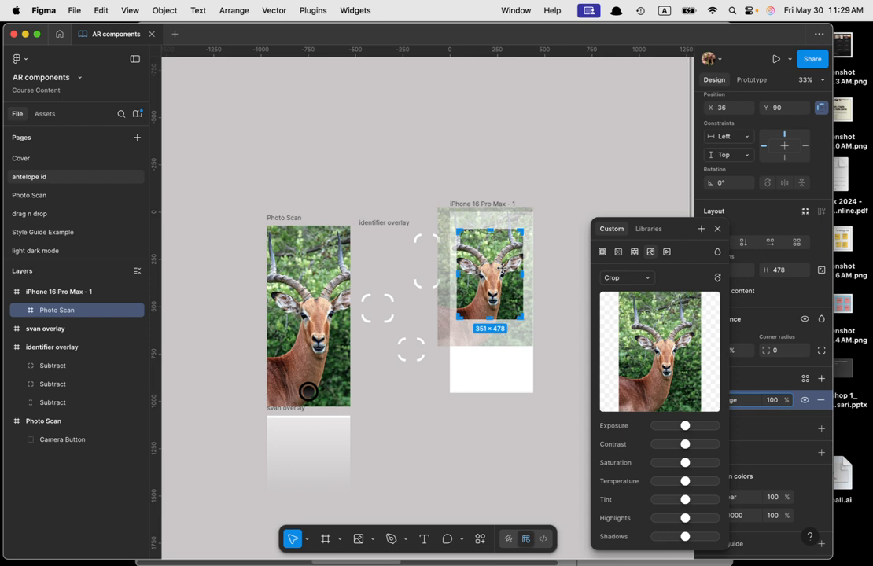
{"action": "left_click", "coordinate": [569, 173]}
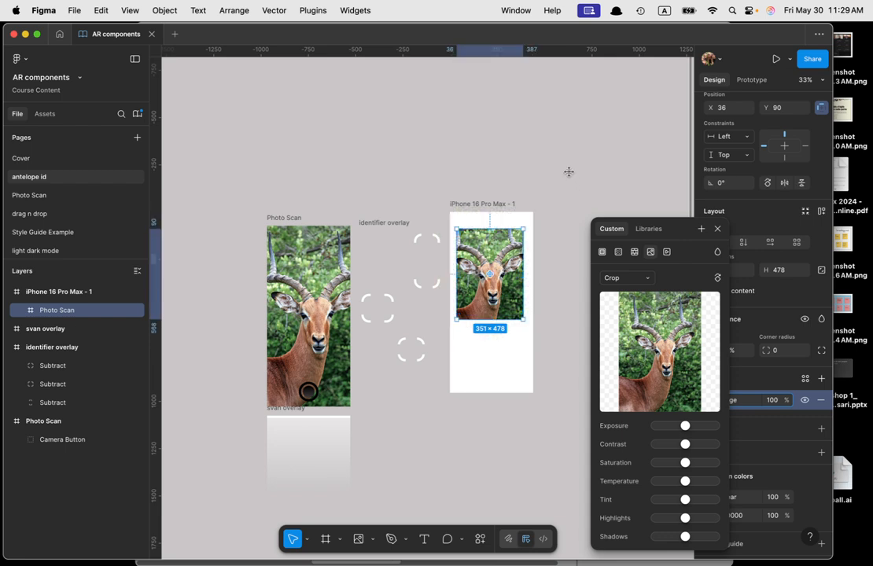
- Add the text "Sampson the antelope" below the cropped photo in the iPhone 16 Pro Max - 1 frame
{"action": "left_click", "coordinate": [506, 355]}
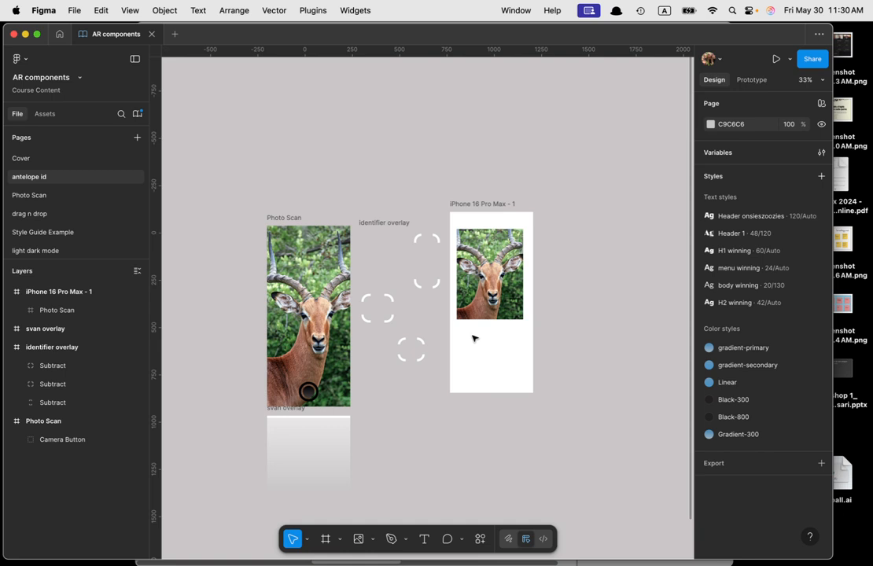
{"action": "key", "text": "t"}
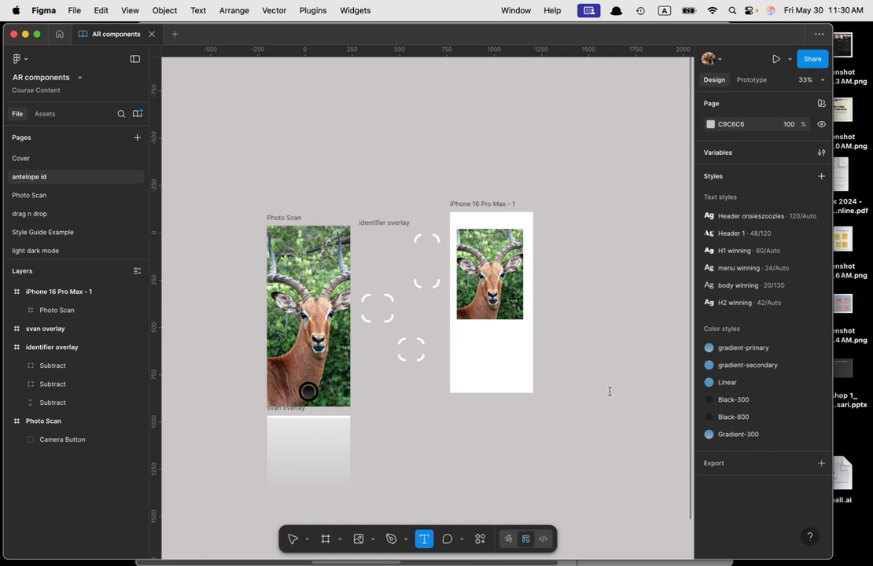
{"action": "left_click", "coordinate": [609, 391]}
{"action": "type", "text": "Sampson the antelope"}
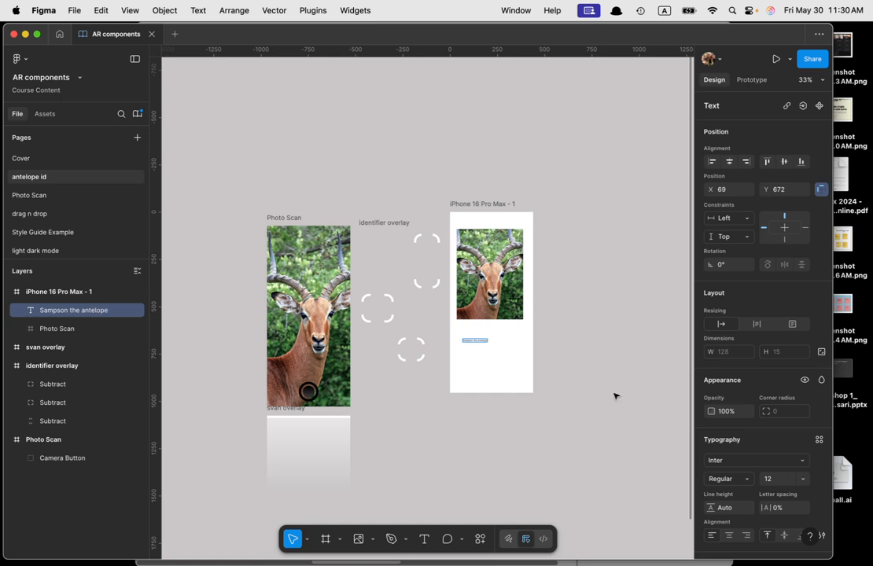
- Make the "Sampson the antelope" text Bold and align it with the photo's left edge, at about X 36, Y 617
{"action": "left_click", "coordinate": [727, 482]}
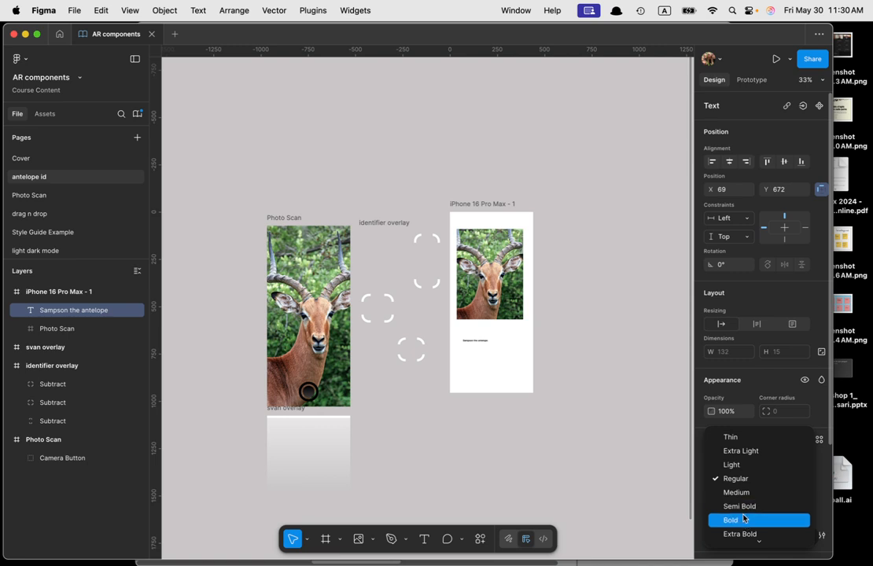
{"action": "left_click", "coordinate": [739, 521]}
{"action": "mouse_move", "coordinate": [476, 345]}
{"action": "left_mouse_down"}
{"action": "mouse_move", "coordinate": [493, 332]}
{"action": "mouse_move", "coordinate": [472, 334]}
{"action": "left_mouse_up"}
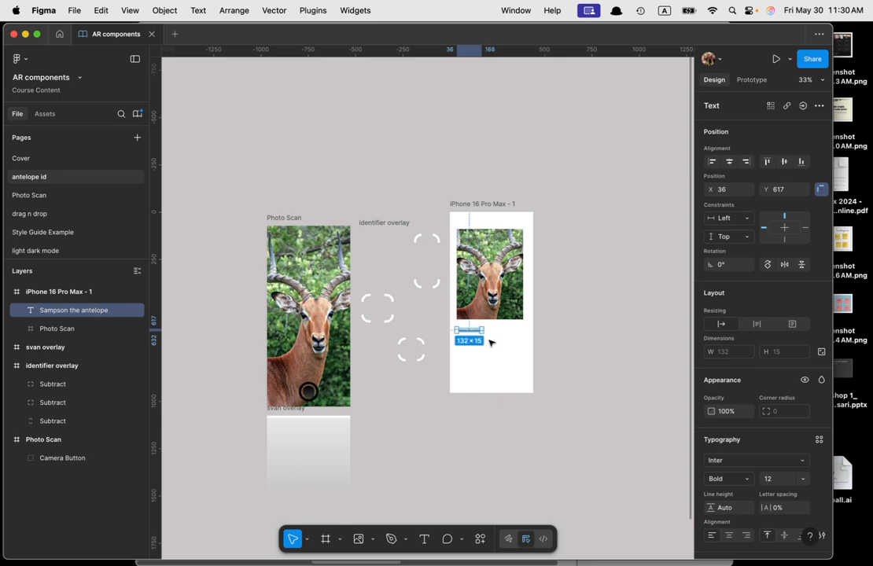
{"action": "left_click", "coordinate": [543, 350]}
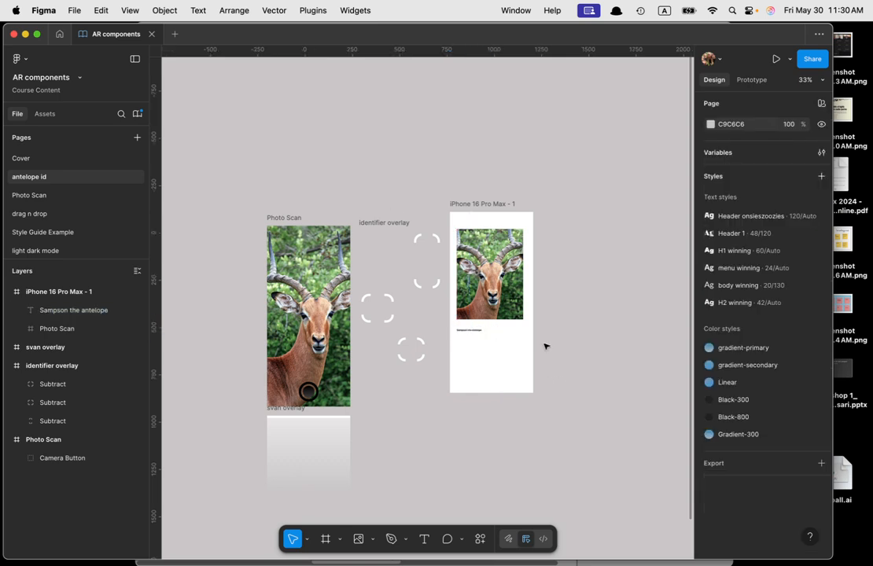
- Add a prototype interaction to the identifier overlay frame that closes the overlay after a 500 ms delay
{"action": "left_click", "coordinate": [382, 226]}
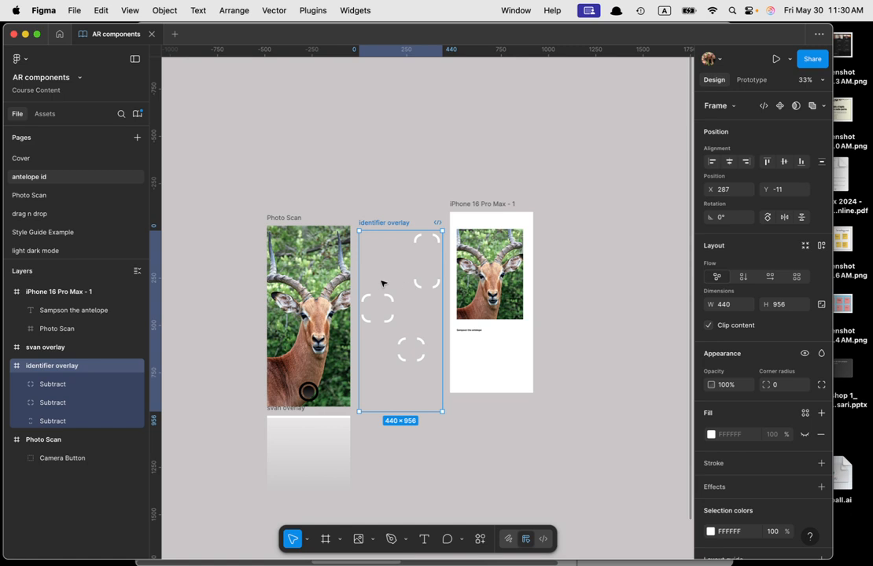
{"action": "left_click", "coordinate": [382, 283]}
{"action": "left_click", "coordinate": [398, 225]}
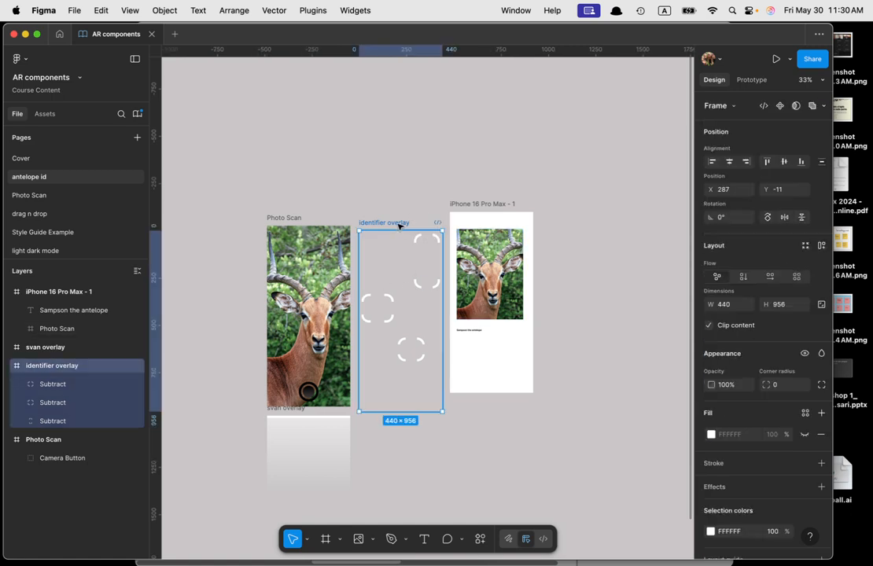
{"action": "left_click", "coordinate": [759, 82]}
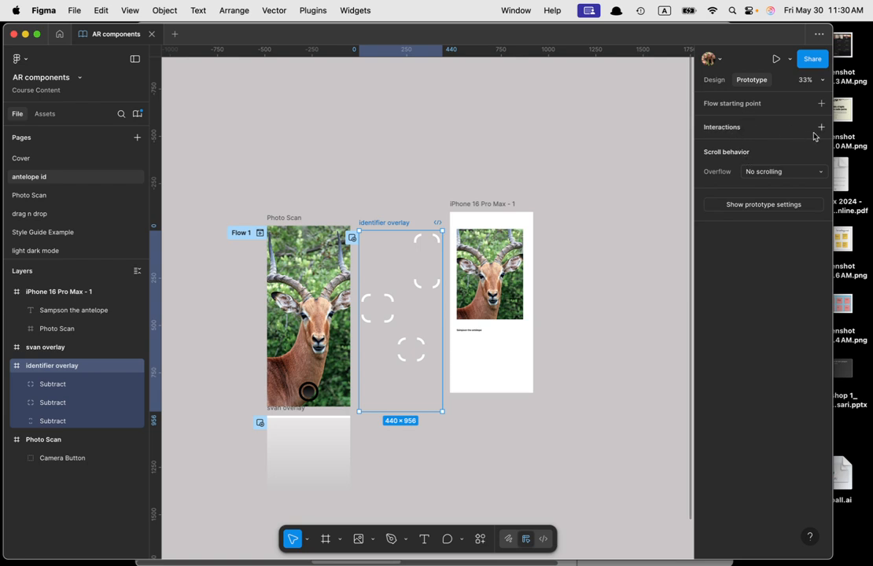
{"action": "left_click", "coordinate": [821, 127]}
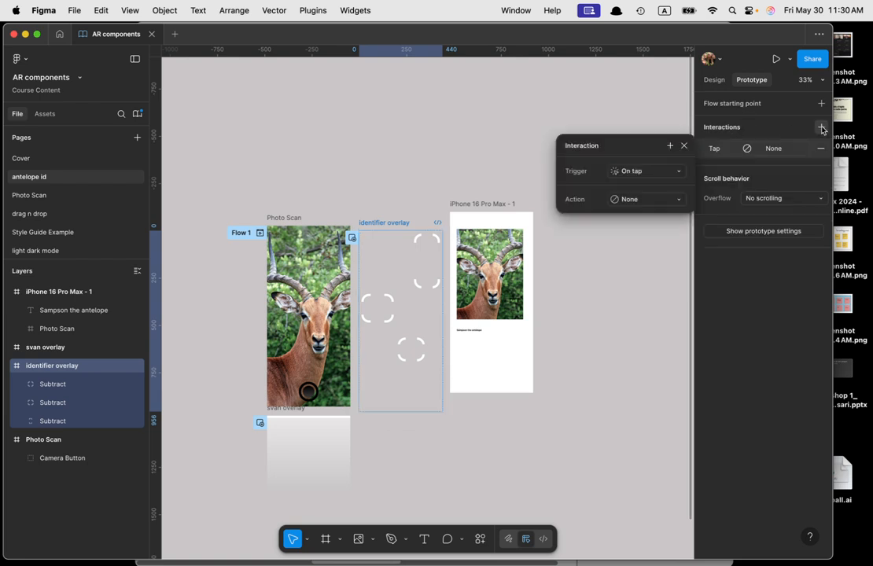
{"action": "left_click", "coordinate": [655, 173]}
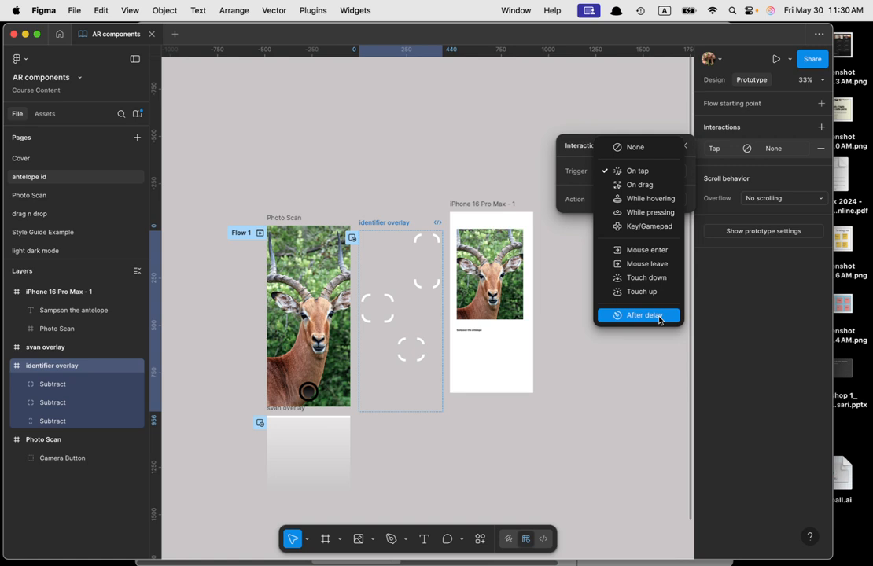
{"action": "left_click", "coordinate": [659, 316]}
{"action": "left_click", "coordinate": [641, 194]}
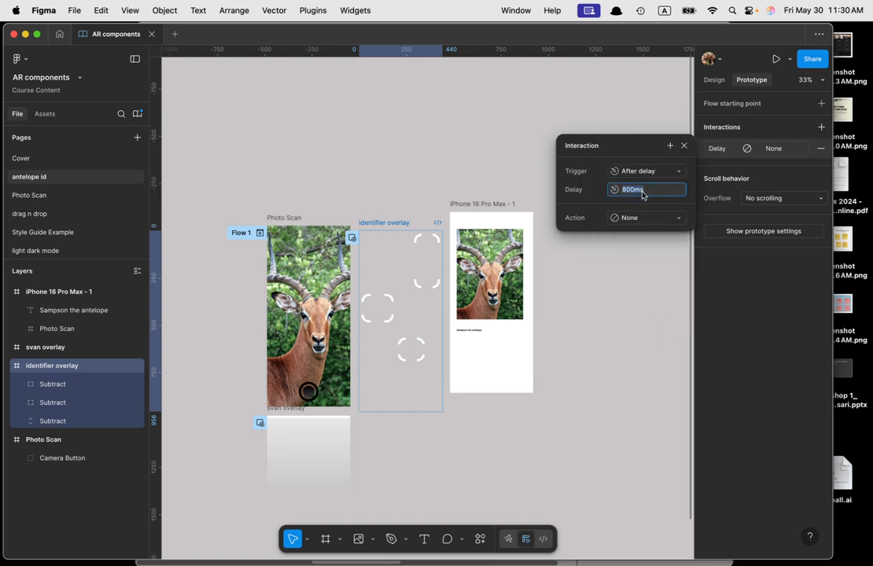
{"action": "type", "text": "500"}
{"action": "left_click", "coordinate": [645, 219]}
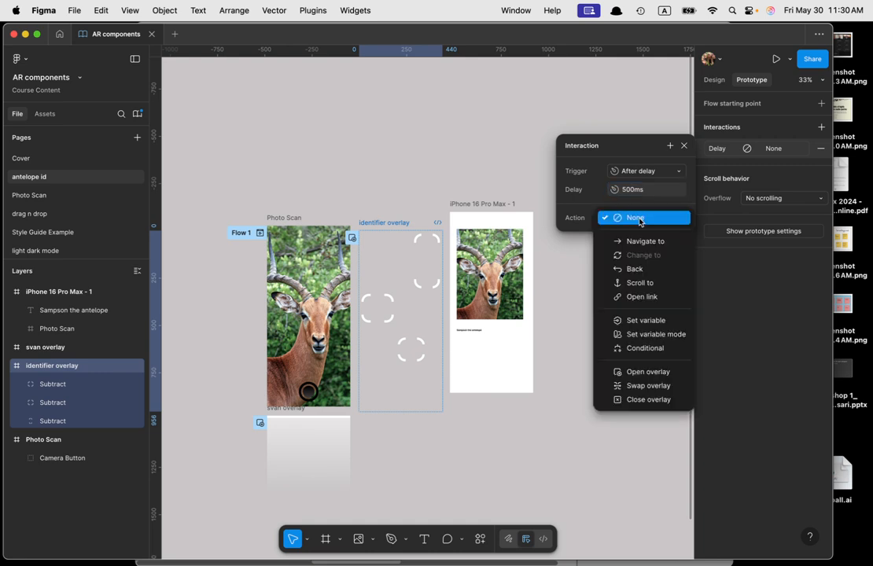
{"action": "left_click", "coordinate": [642, 400]}
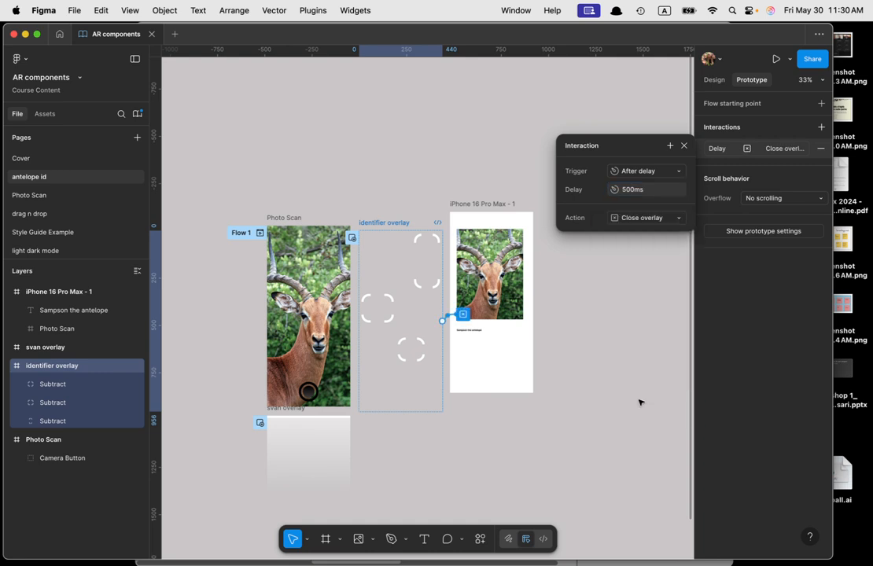
- Add a second action to the delay interaction that navigates to iPhone 16 Pro Max - 1 with a Dissolve animation
{"action": "left_click", "coordinate": [671, 147]}
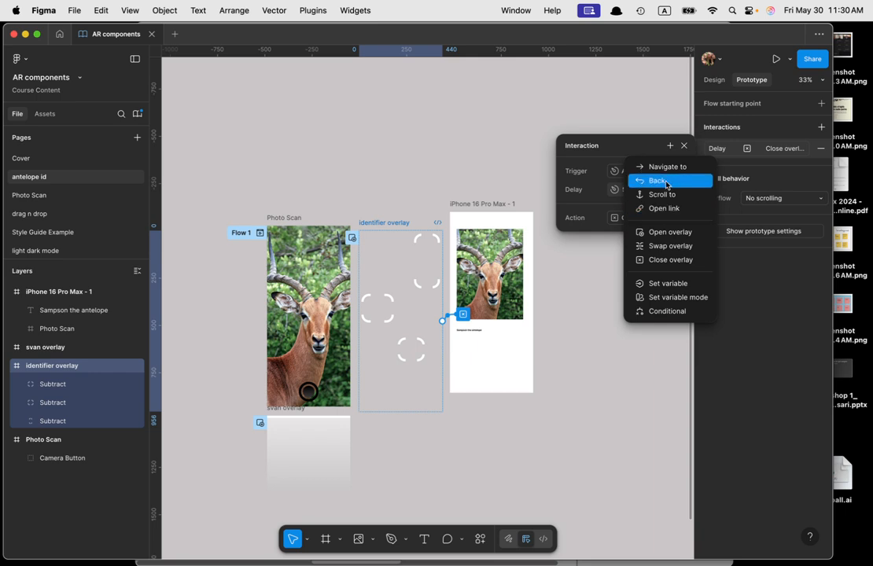
{"action": "left_click", "coordinate": [668, 169]}
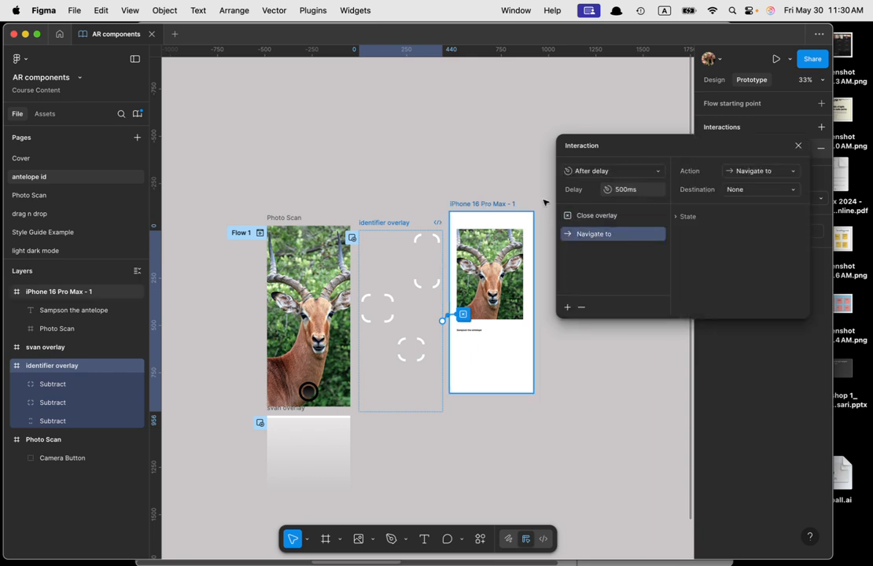
{"action": "left_click", "coordinate": [759, 190]}
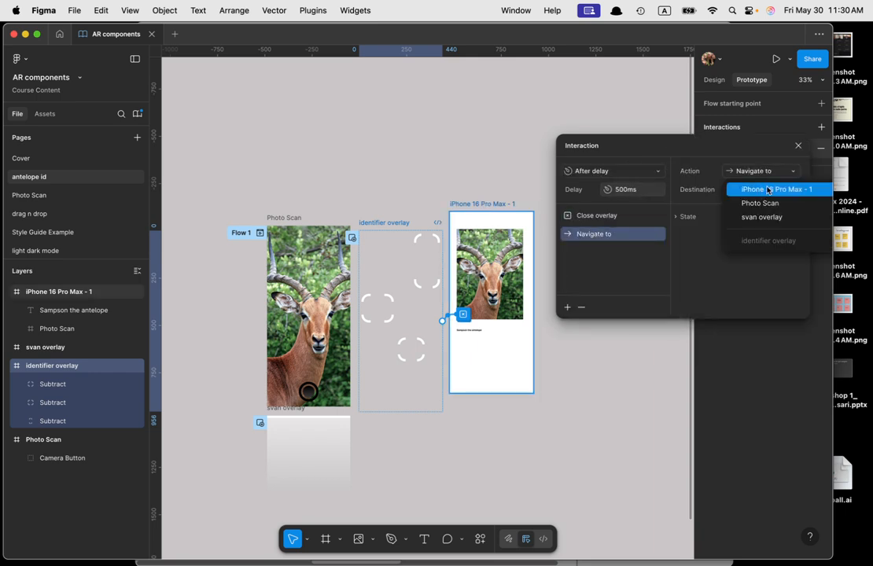
{"action": "left_click", "coordinate": [767, 191]}
{"action": "left_click", "coordinate": [758, 221]}
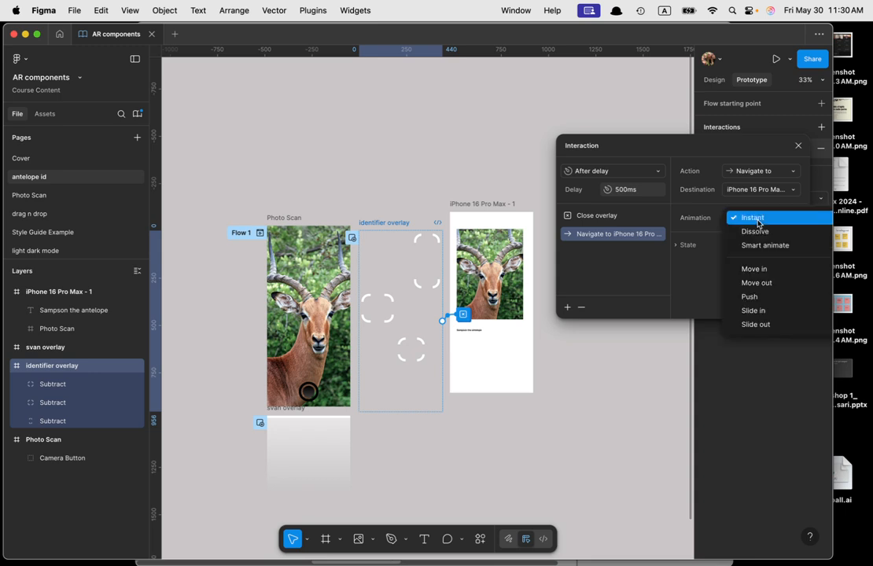
{"action": "left_click", "coordinate": [747, 231]}
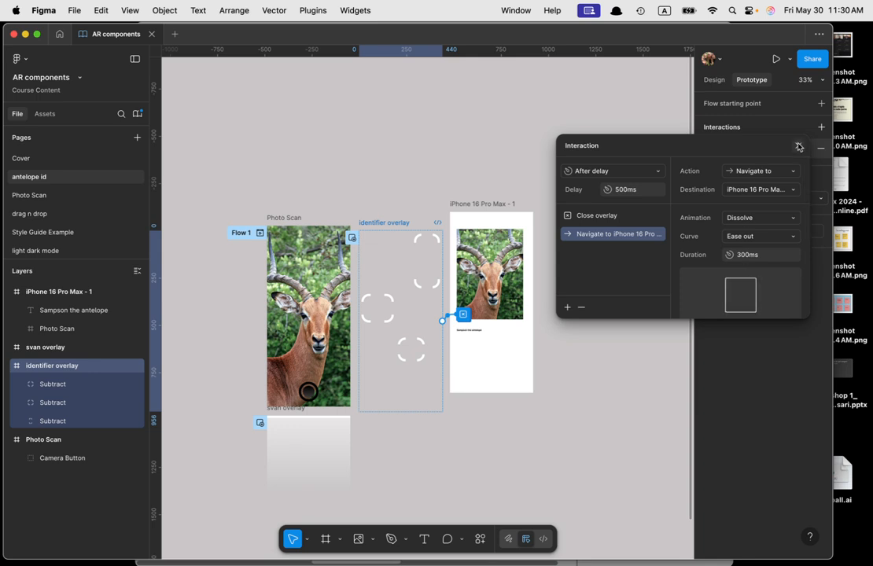
{"action": "left_click", "coordinate": [798, 147]}
- Rename the iPhone 16 Pro Max - 1 frame as Details
{"action": "left_click", "coordinate": [476, 203]}
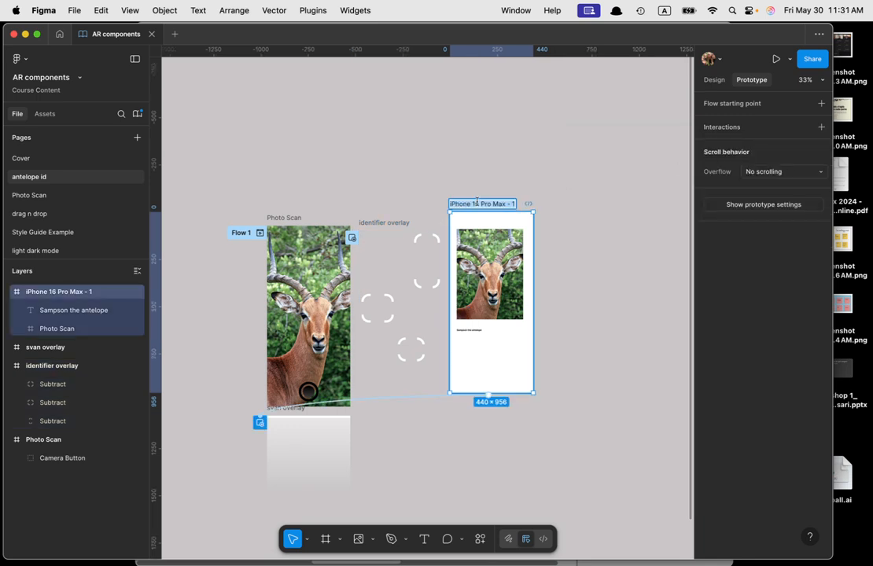
{"action": "type", "text": "Details"}
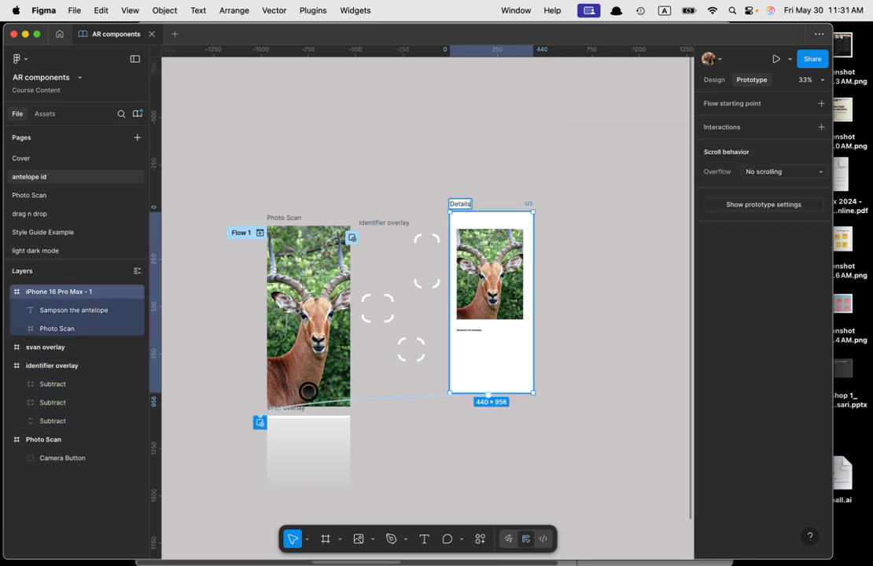
{"action": "left_click", "coordinate": [551, 177]}
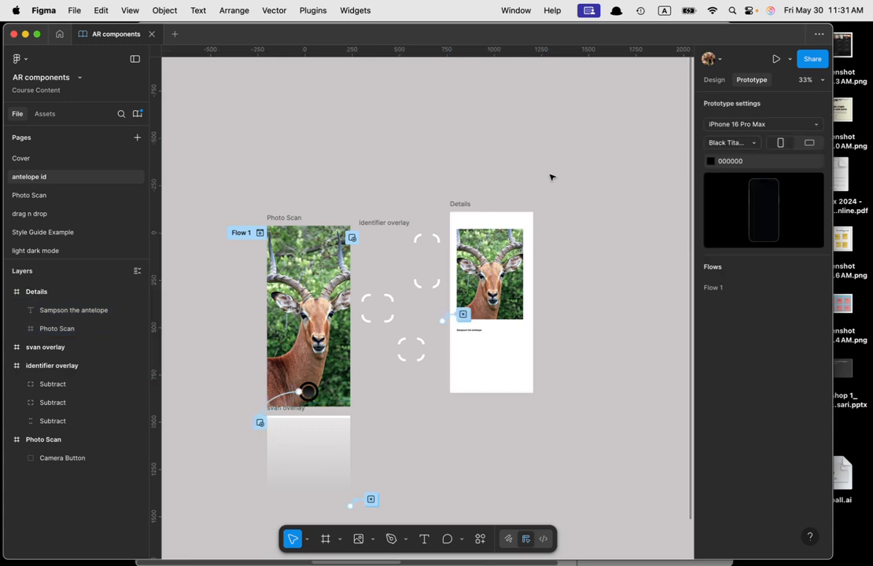
- Preview Flow 1 and run it from the camera button through to the Details screen, and close the preview
{"action": "left_click", "coordinate": [250, 233]}
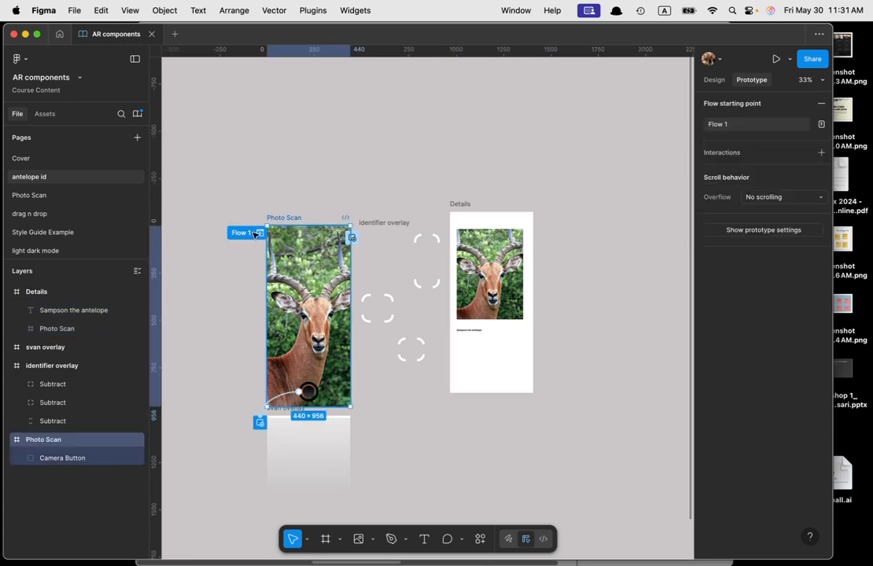
{"action": "left_click", "coordinate": [256, 234]}
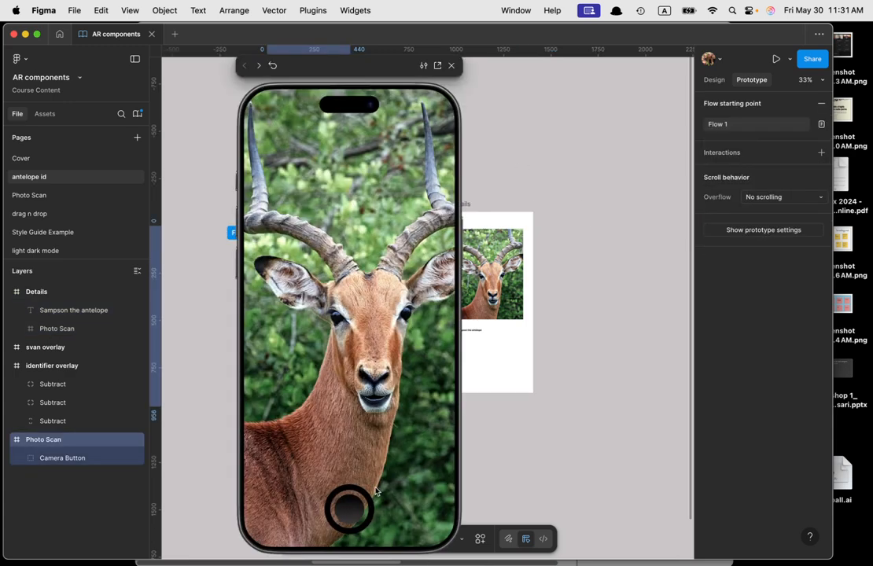
{"action": "left_click", "coordinate": [356, 513]}
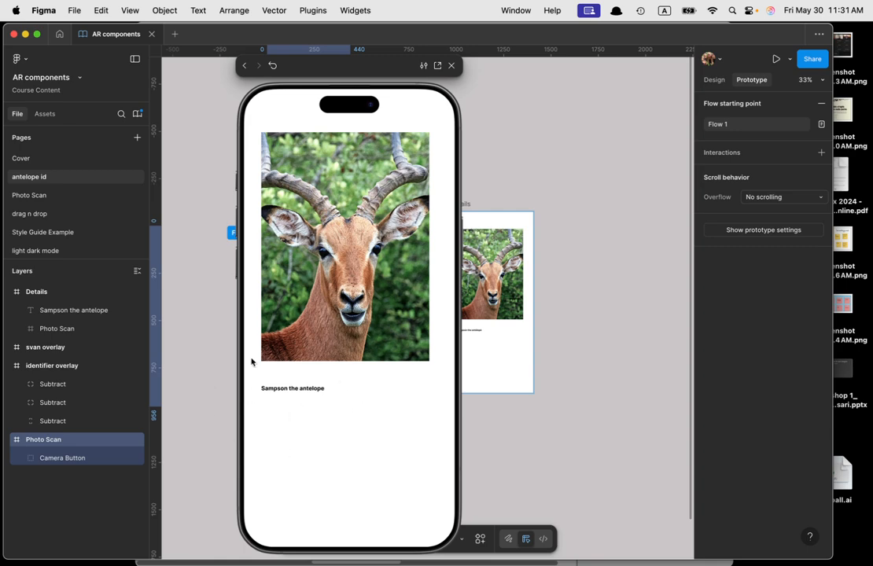
{"action": "left_click", "coordinate": [451, 67]}
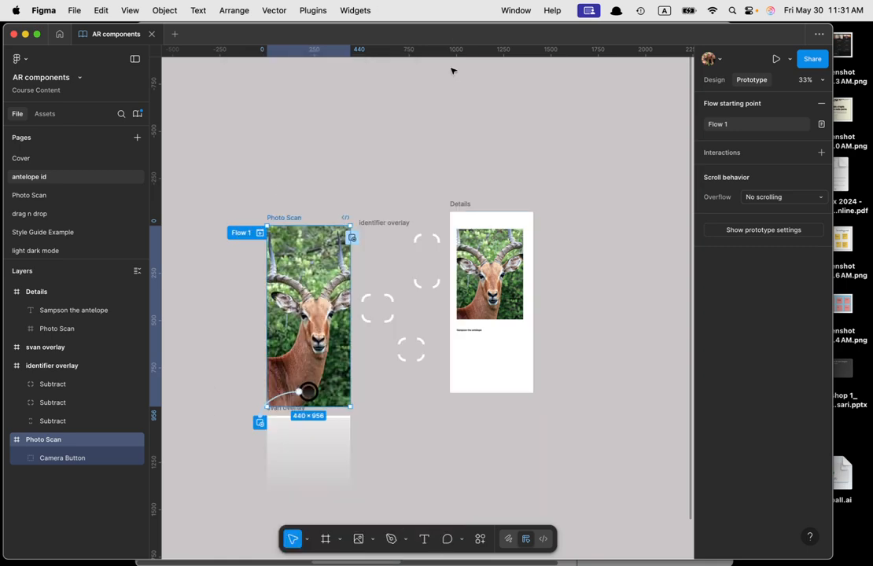
{"action": "left_click", "coordinate": [526, 179]}
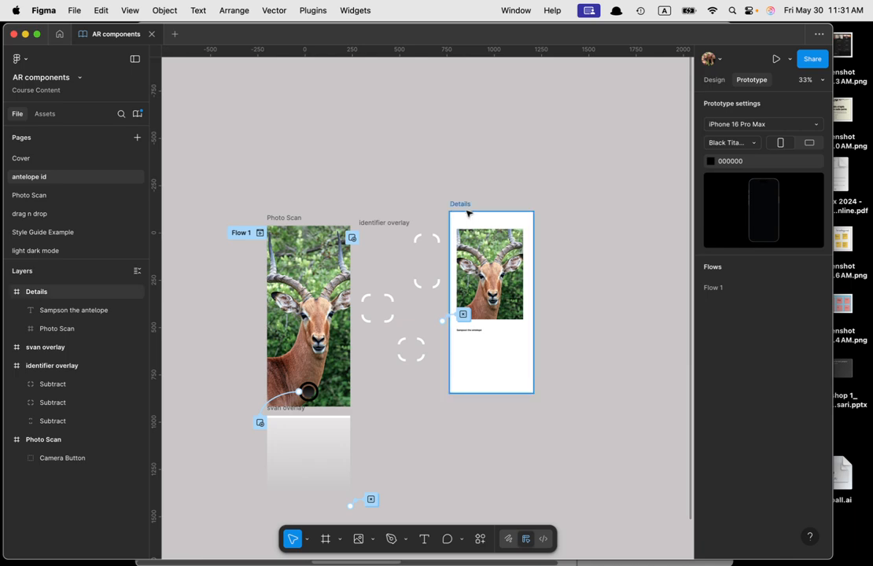
- Switch to Google Chrome
{"action": "key", "text": "super+Tab"}
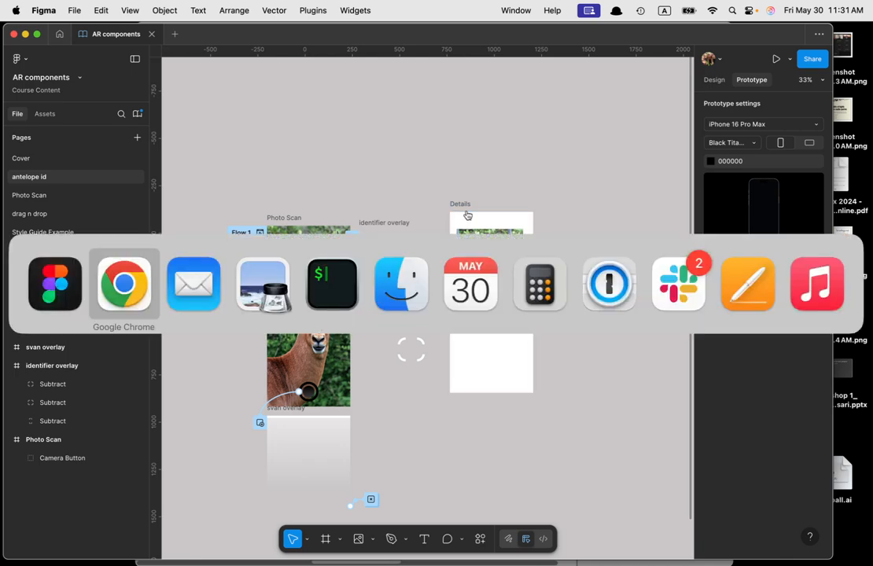